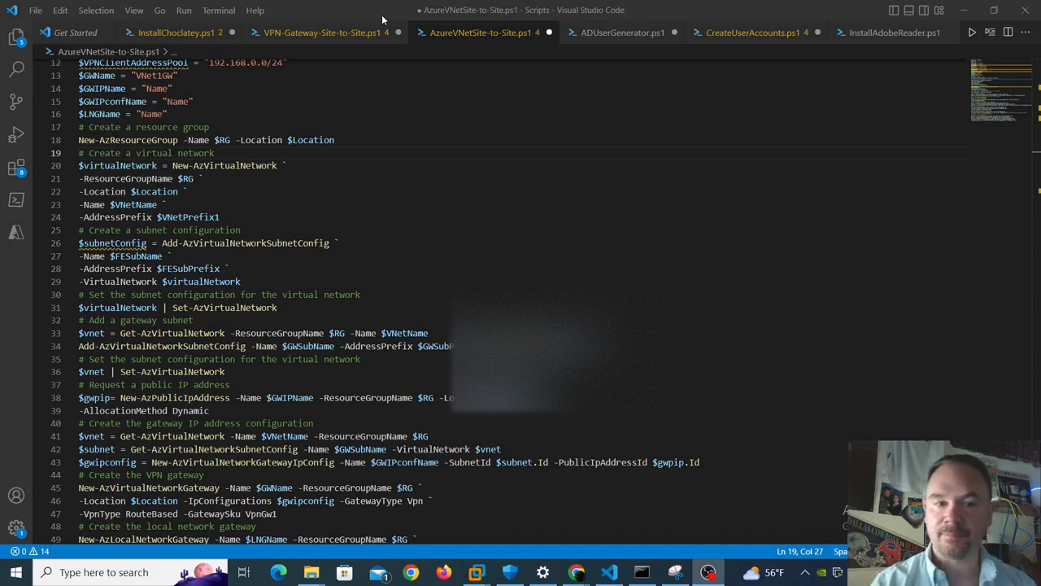
- Review the VPN script in the editor, including the gateway subnet on line 34
{"action": "left_click", "coordinate": [486, 242]}
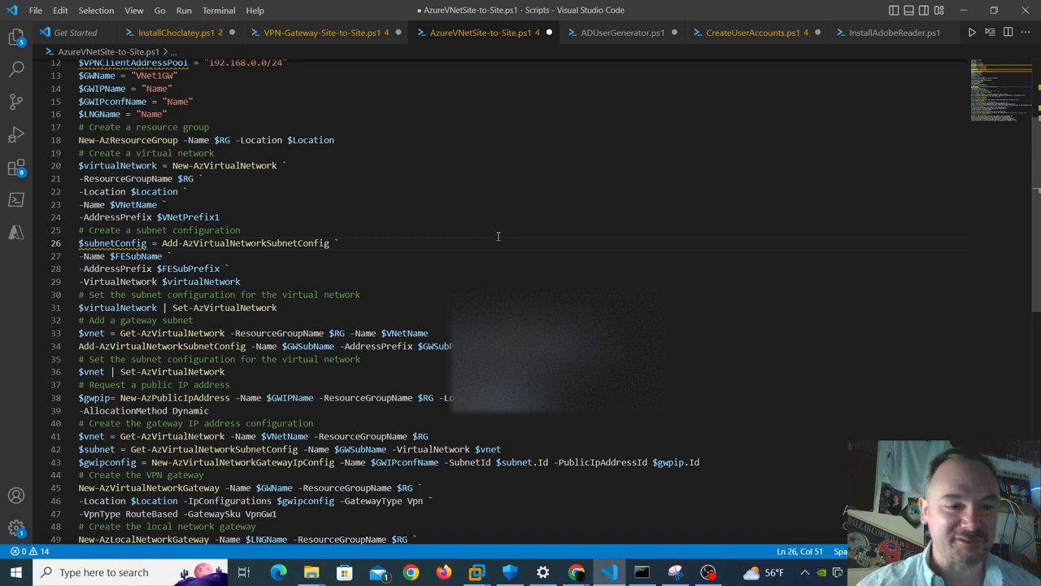
{"action": "scroll", "coordinate": [492, 232], "scroll_direction": "up", "scroll_amount": 3}
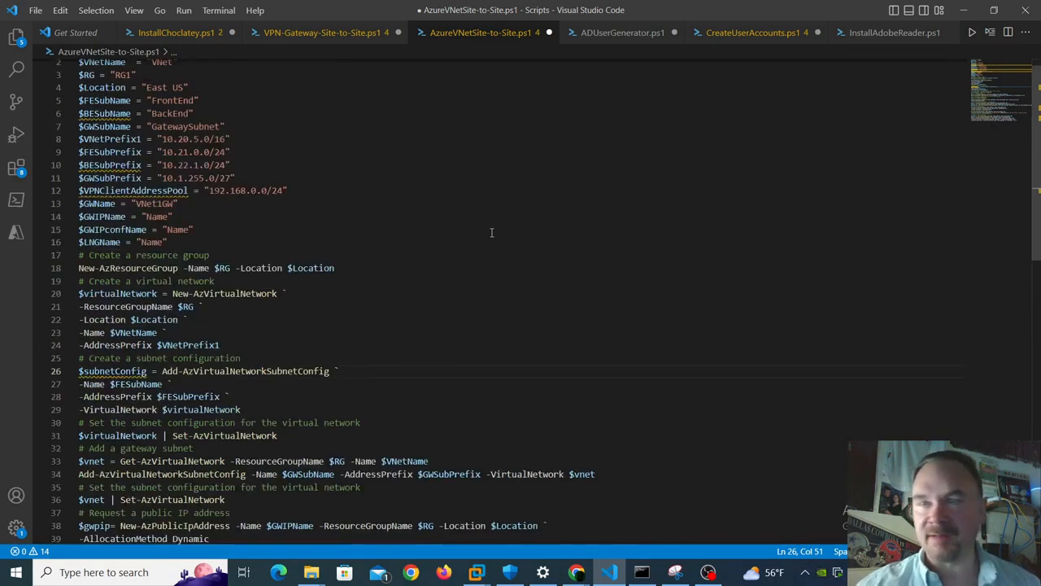
{"action": "scroll", "coordinate": [252, 145], "scroll_direction": "up", "scroll_amount": 1}
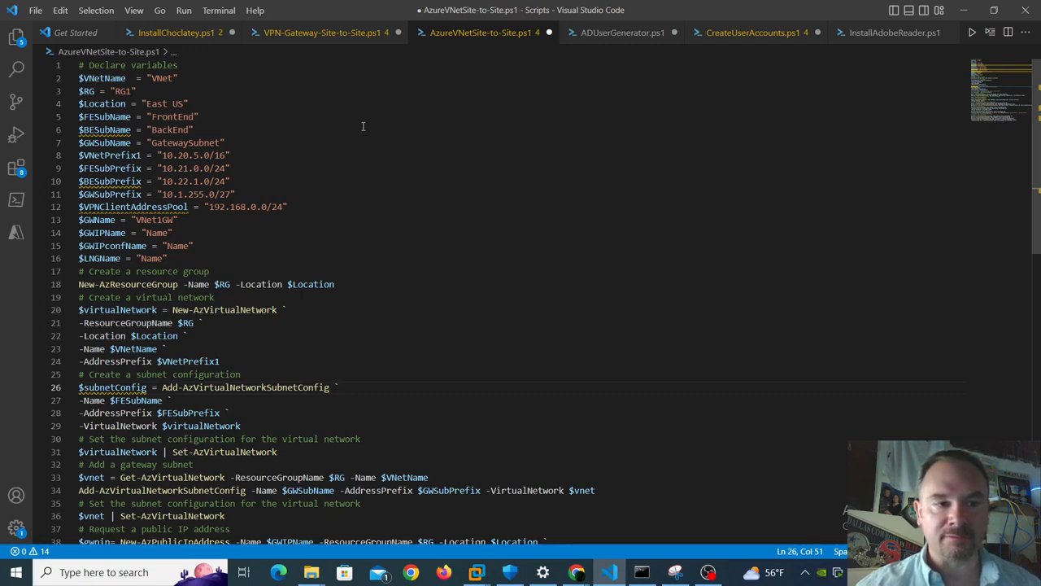
{"action": "scroll", "coordinate": [363, 126], "scroll_direction": "down", "scroll_amount": 3}
{"action": "scroll", "coordinate": [363, 127], "scroll_direction": "down", "scroll_amount": 4}
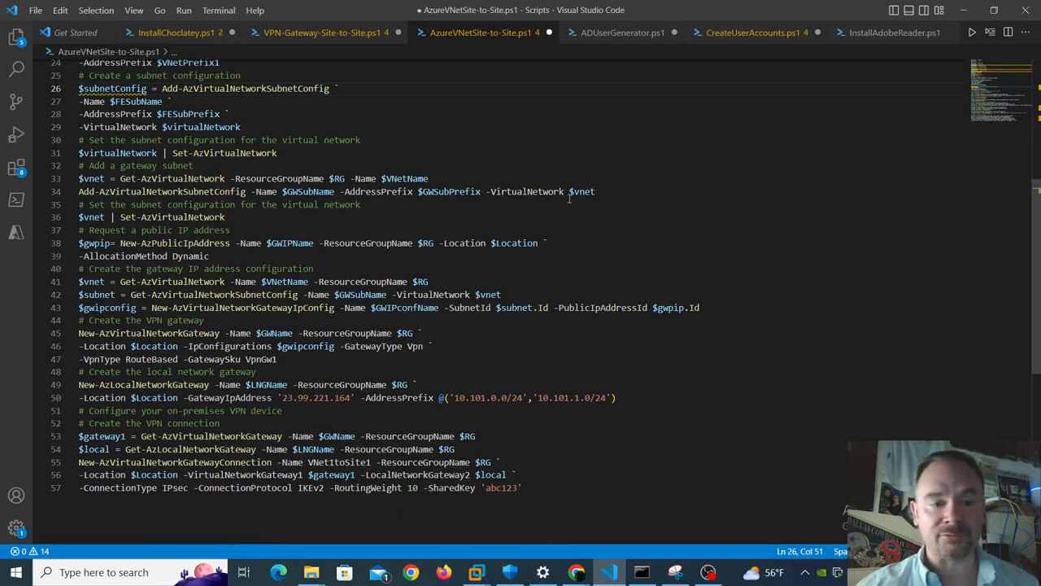
{"action": "scroll", "coordinate": [569, 198], "scroll_direction": "up", "scroll_amount": 4}
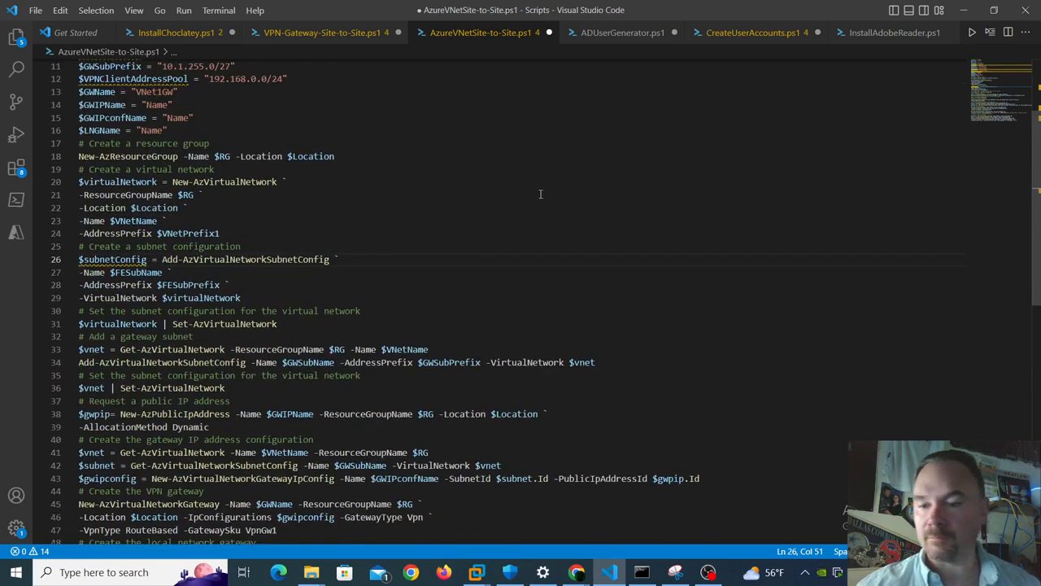
{"action": "scroll", "coordinate": [556, 219], "scroll_direction": "down", "scroll_amount": 3}
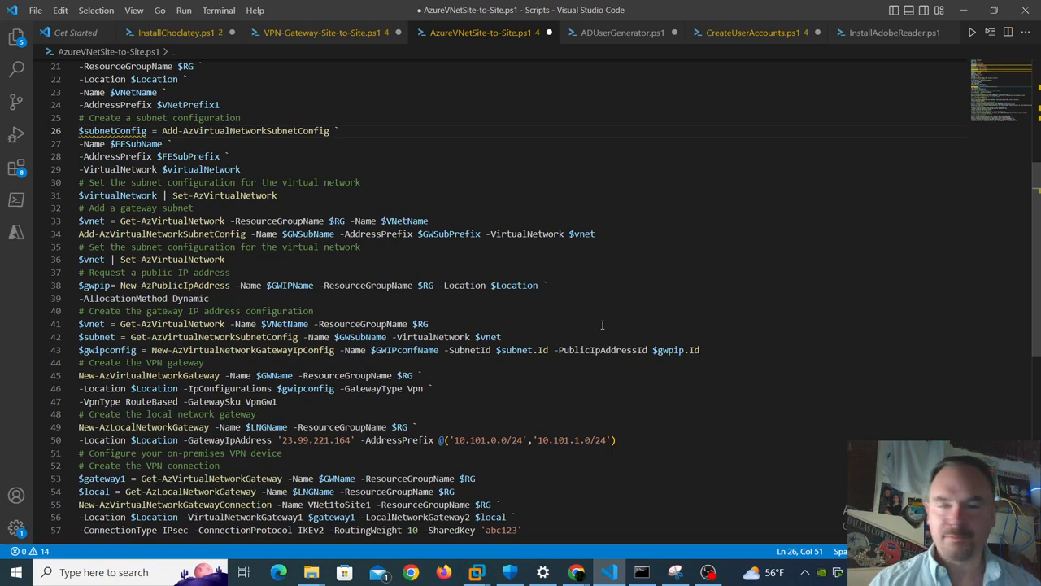
{"action": "left_click", "coordinate": [621, 237]}
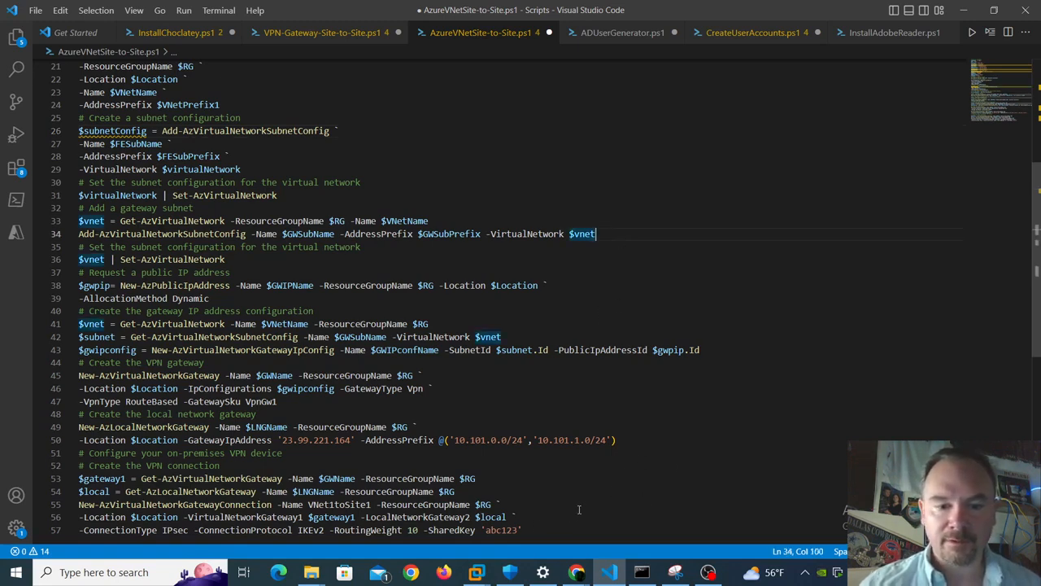
- Confirm the VNet-to-Lab connection on VNet1GW is Connected and check the Cloud Shell output
{"action": "mouse_move", "coordinate": [476, 570]}
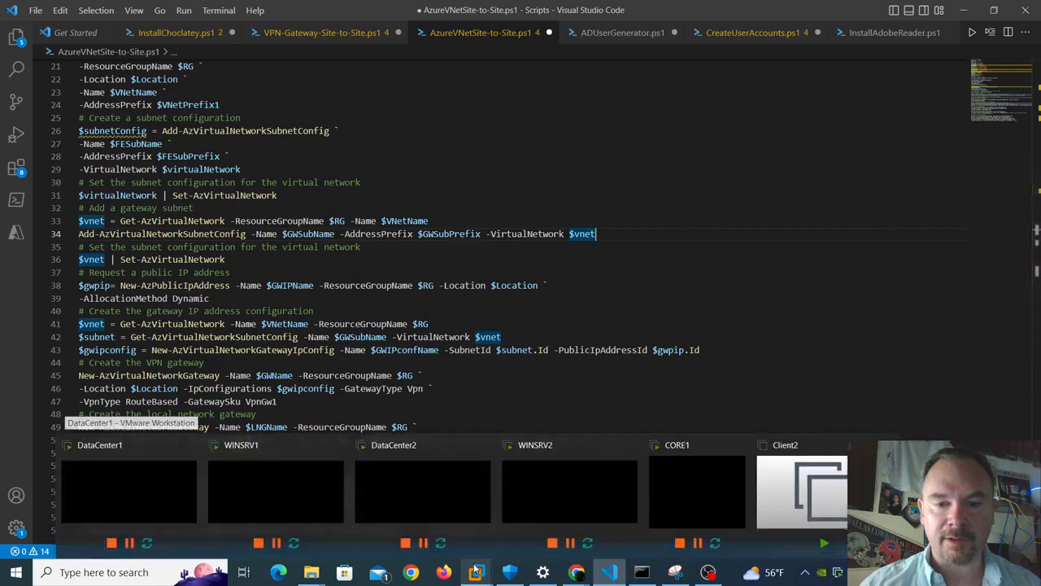
{"action": "mouse_move", "coordinate": [576, 570]}
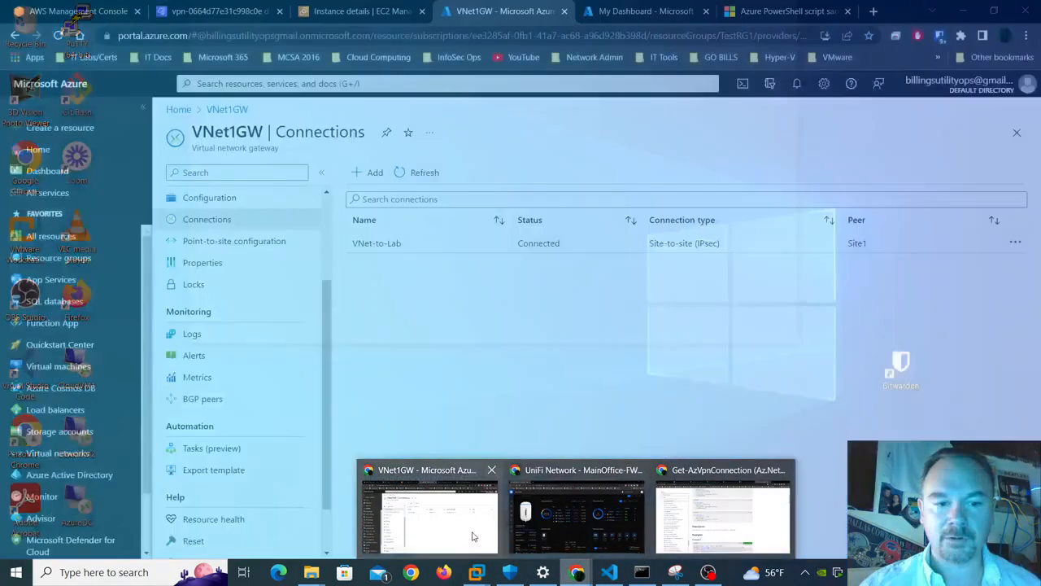
{"action": "left_click", "coordinate": [472, 525]}
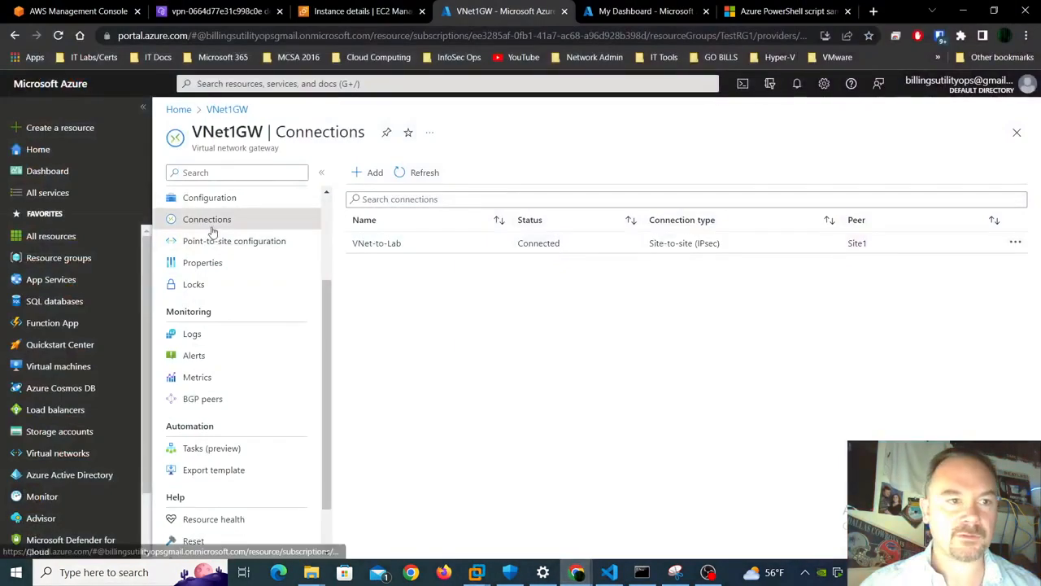
{"action": "left_click", "coordinate": [644, 13]}
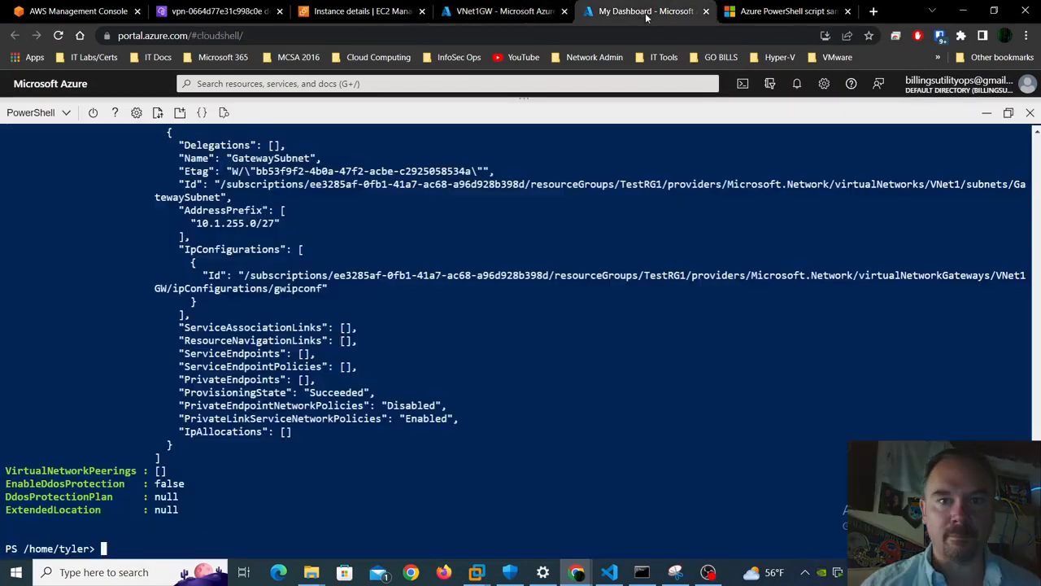
{"action": "left_click", "coordinate": [502, 14]}
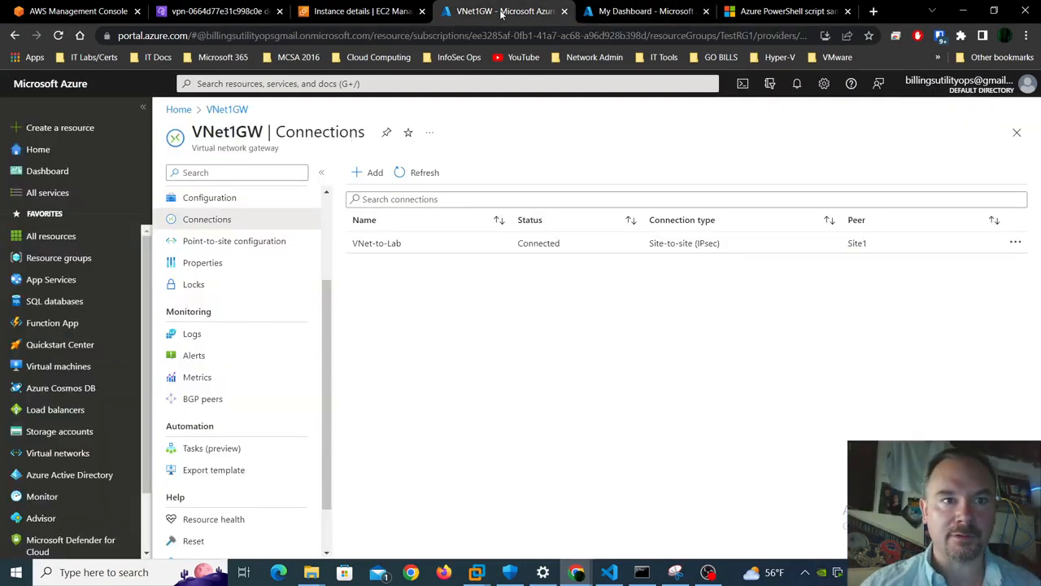
- Open Virtual machines in a new tab and start a new Azure virtual machine
{"action": "right_click", "coordinate": [85, 370]}
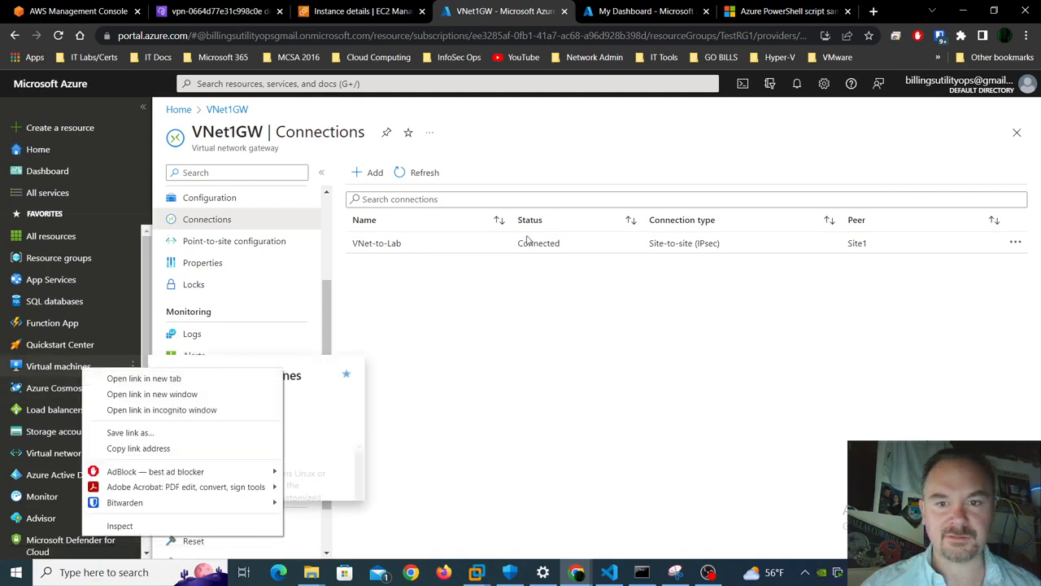
{"action": "left_click", "coordinate": [227, 378]}
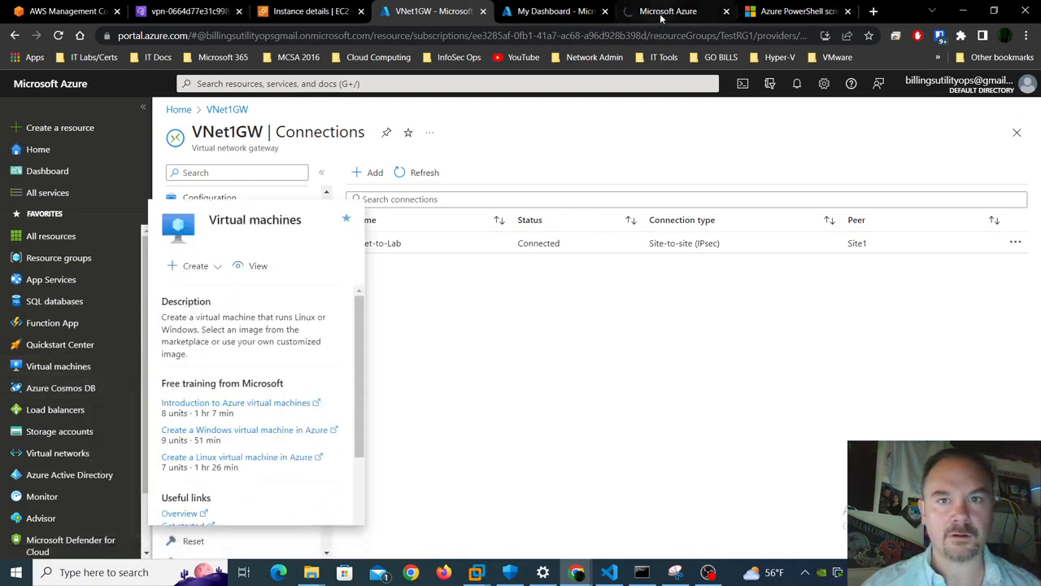
{"action": "left_click", "coordinate": [662, 13]}
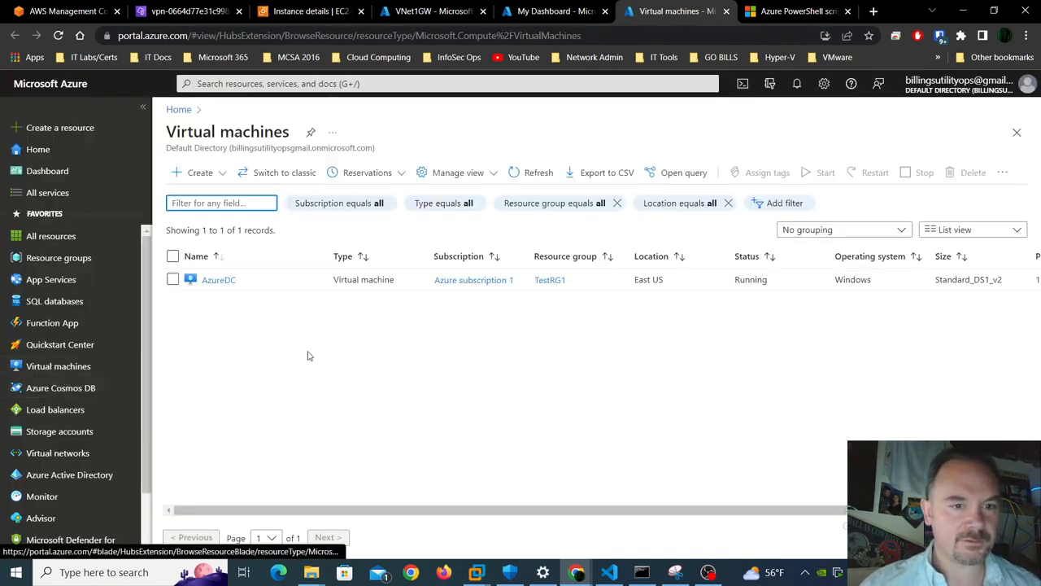
{"action": "left_click", "coordinate": [186, 174]}
{"action": "left_click", "coordinate": [257, 213]}
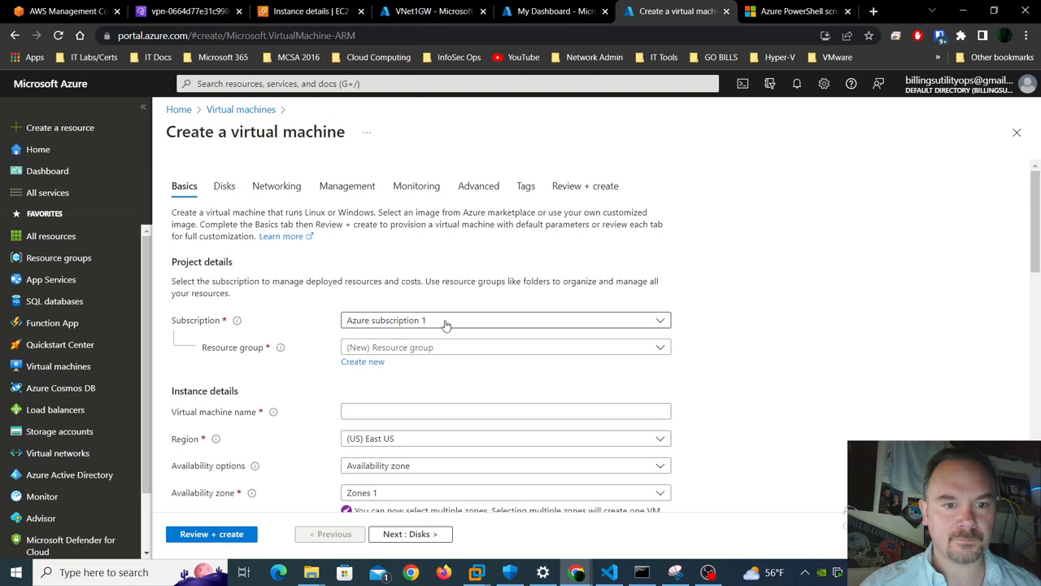
- Keep Azure subscription 1, choose resource group TestRG1, and name the VM AzureDM1
{"action": "left_click", "coordinate": [446, 323]}
{"action": "left_click", "coordinate": [793, 348]}
{"action": "left_click", "coordinate": [656, 356]}
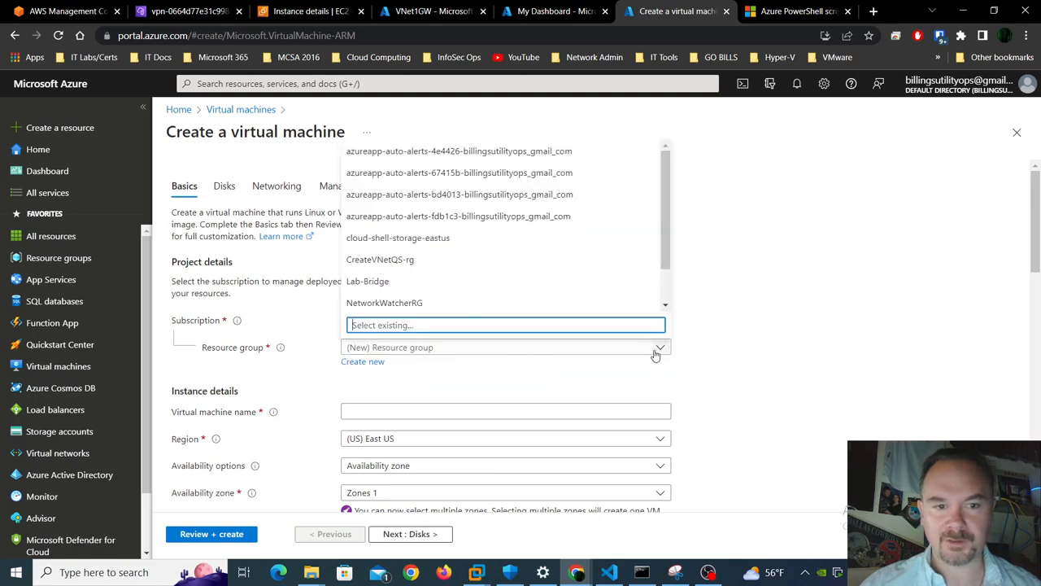
{"action": "scroll", "coordinate": [472, 309], "scroll_direction": "down", "scroll_amount": 1}
{"action": "left_click", "coordinate": [433, 302]}
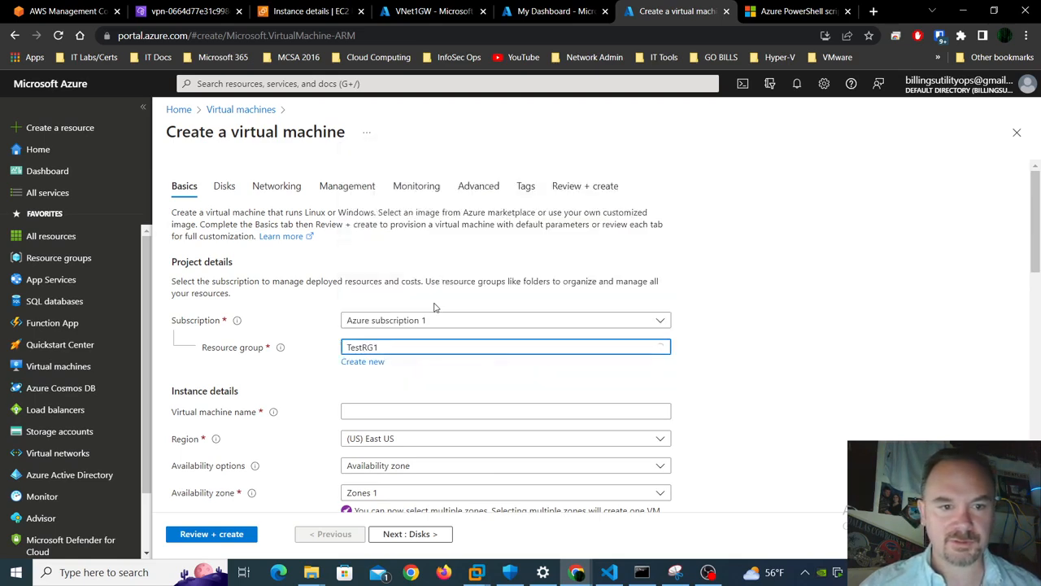
{"action": "left_click", "coordinate": [437, 410]}
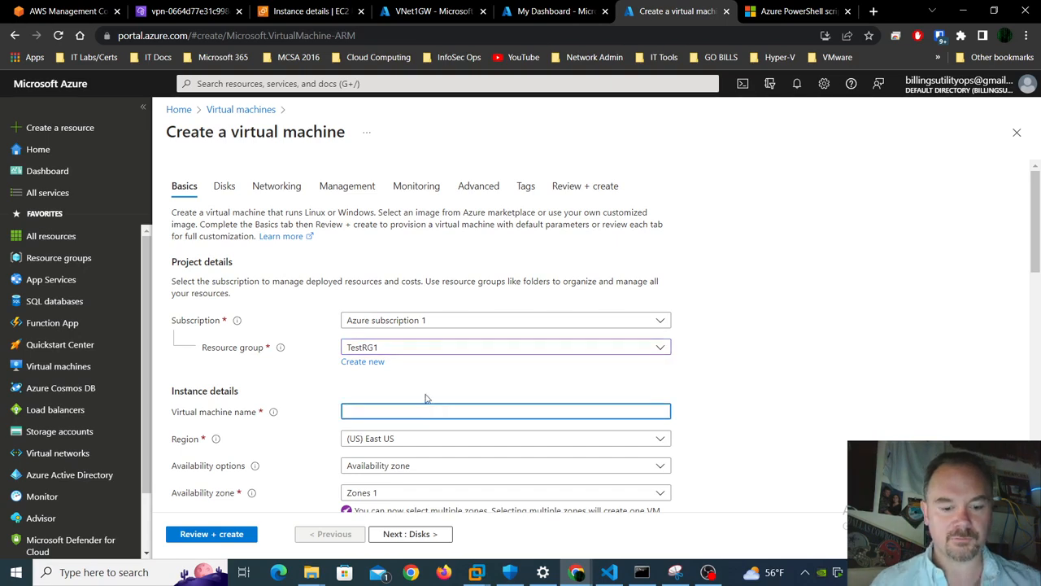
{"action": "type", "text": "Azure"}
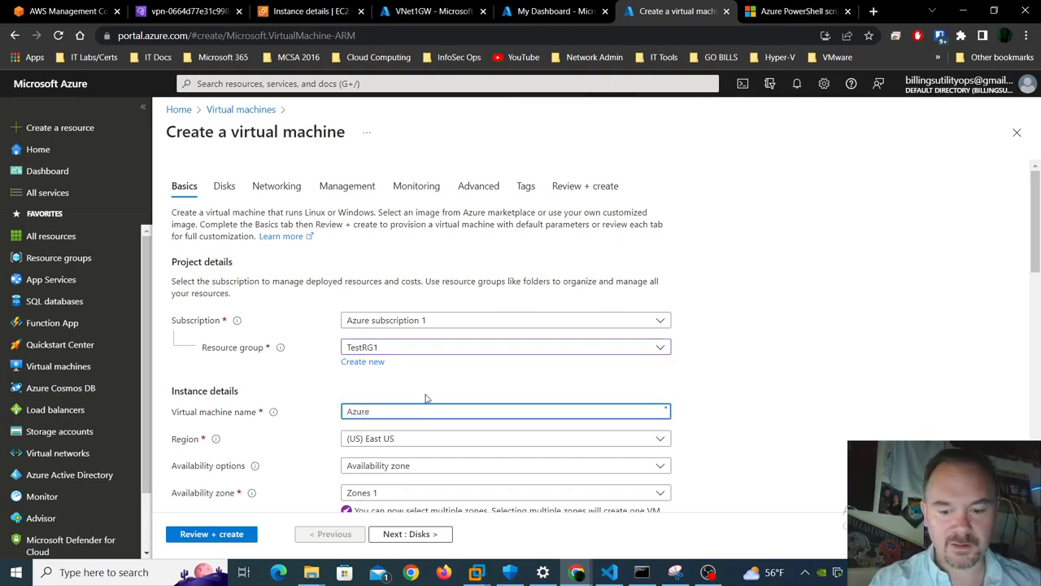
{"action": "type", "text": "DM1"}
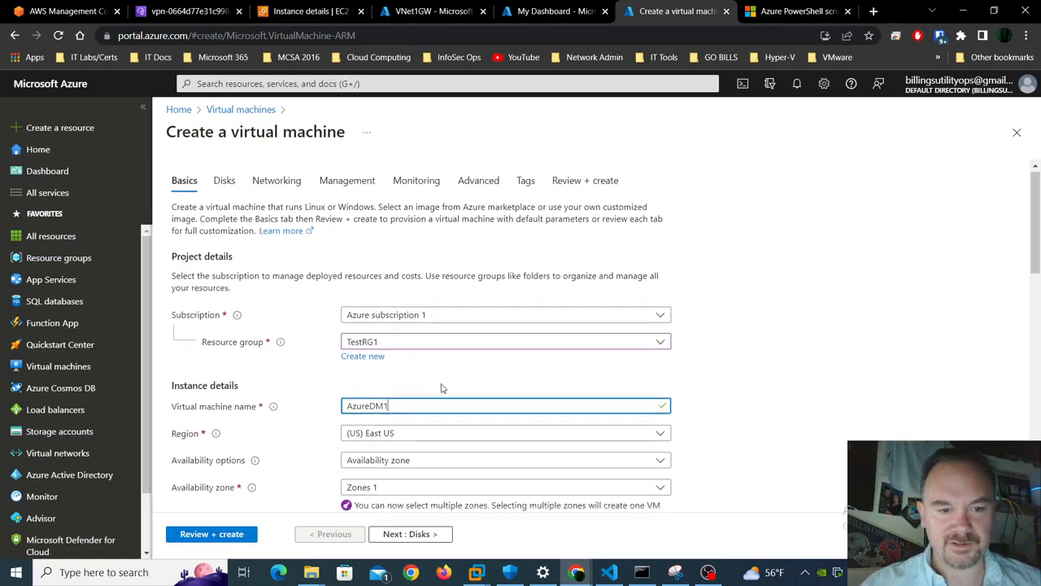
- Set the security type to Standard and keep the Standard_DS1_v2 size
{"action": "scroll", "coordinate": [441, 388], "scroll_direction": "down", "scroll_amount": 2}
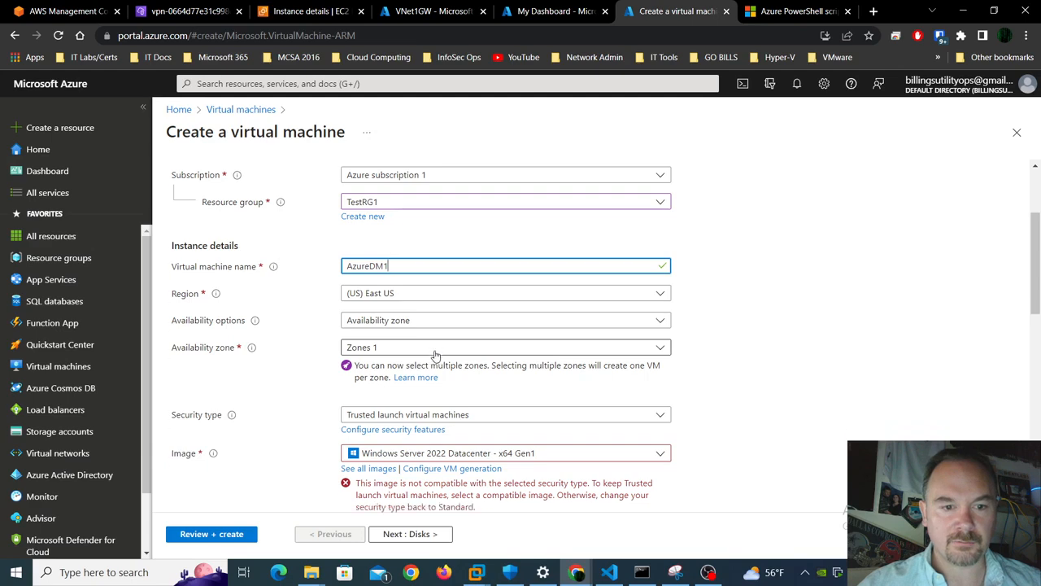
{"action": "scroll", "coordinate": [431, 363], "scroll_direction": "down", "scroll_amount": 2}
{"action": "left_click", "coordinate": [460, 289]}
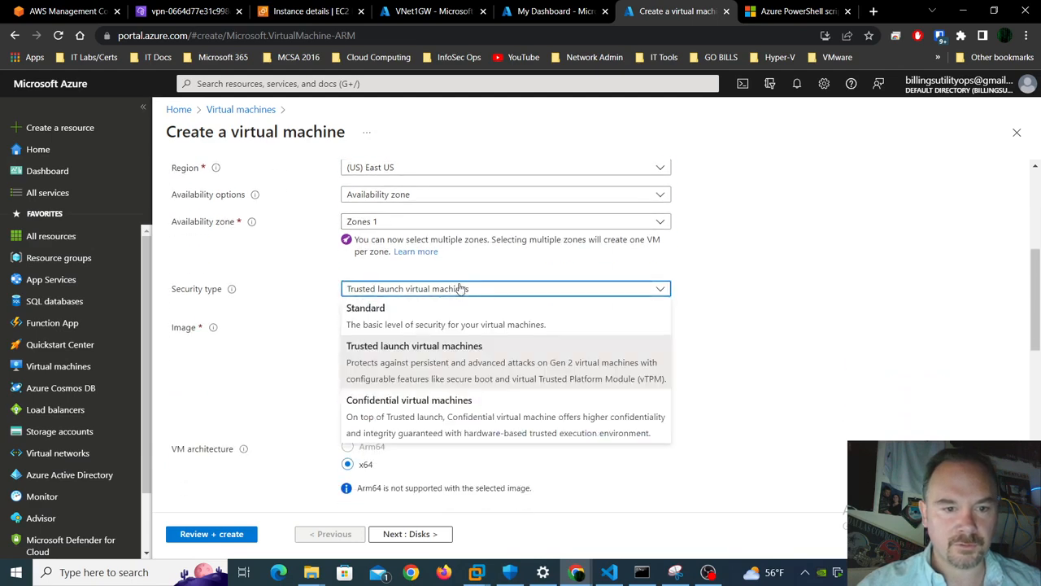
{"action": "left_click", "coordinate": [403, 317]}
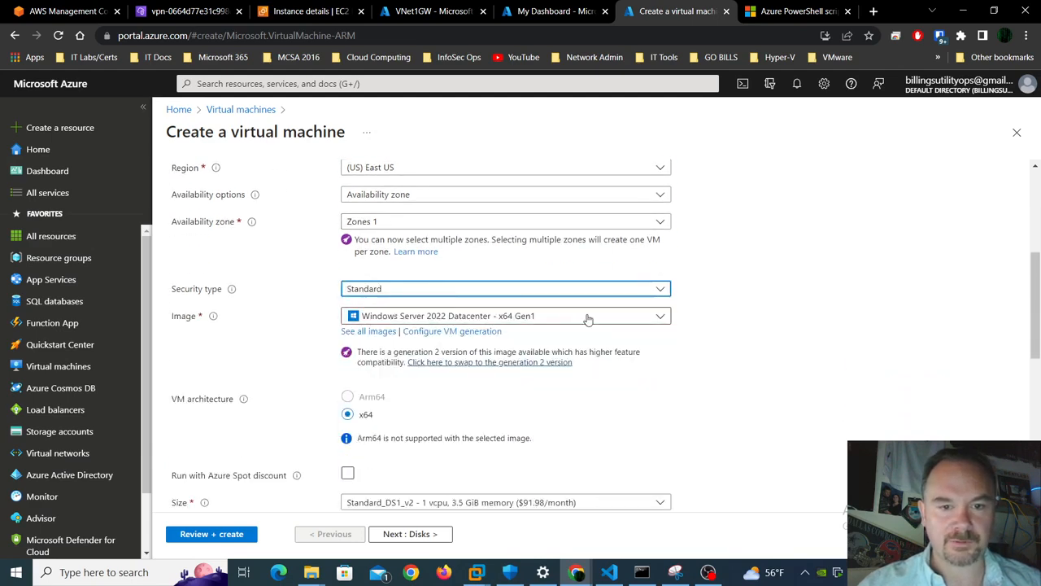
{"action": "scroll", "coordinate": [418, 429], "scroll_direction": "down", "scroll_amount": 2}
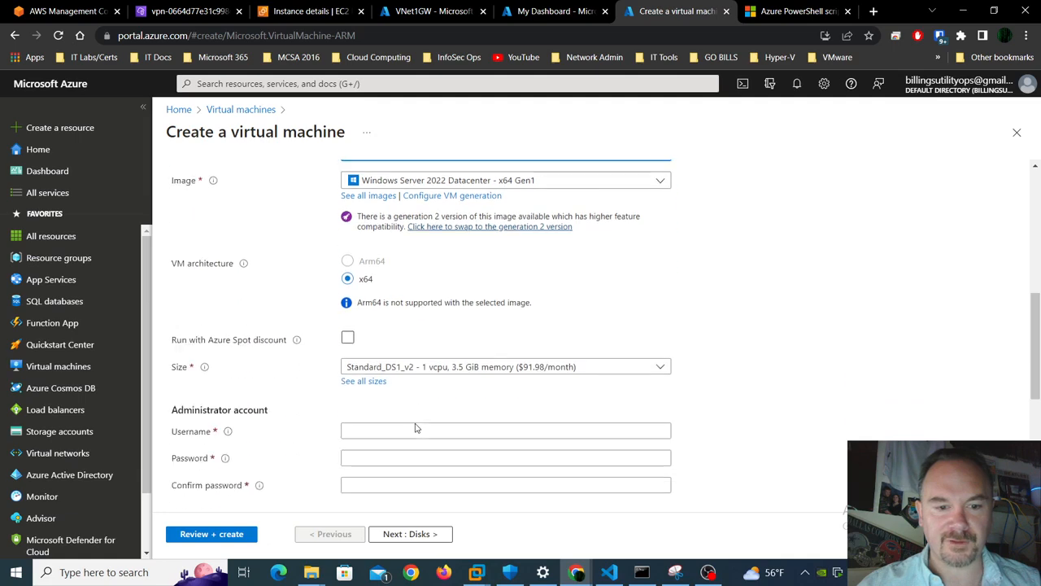
{"action": "left_click", "coordinate": [466, 368]}
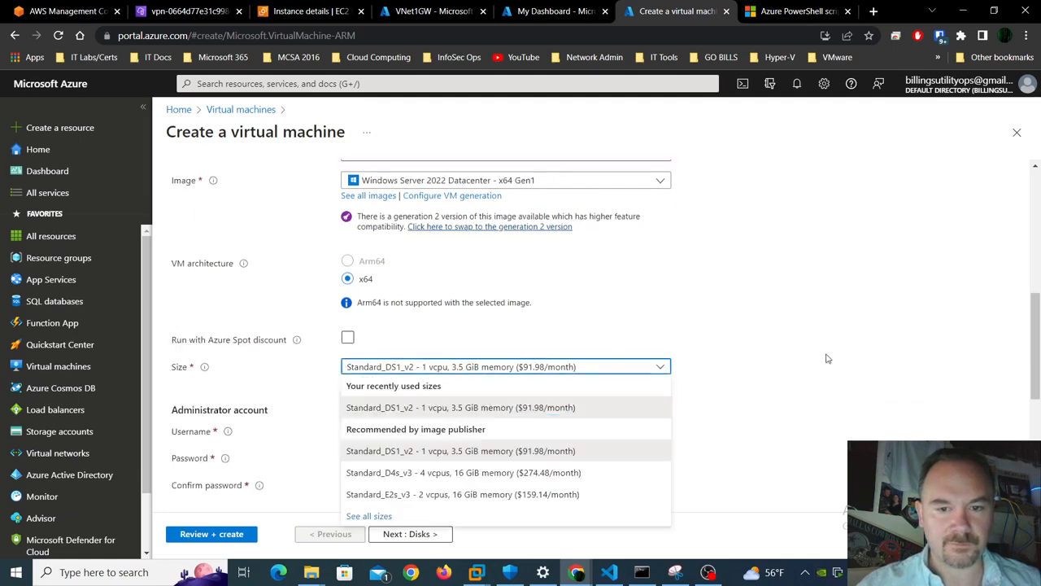
{"action": "left_click", "coordinate": [467, 367]}
{"action": "left_click", "coordinate": [497, 430]}
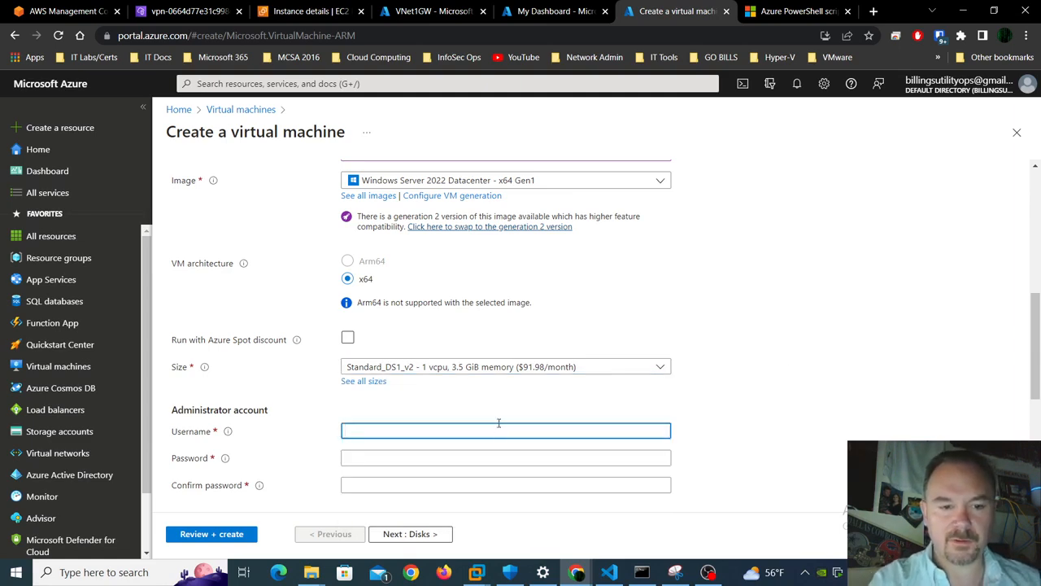
- Enter the administrator username, a password, and its confirmation
{"action": "type", "text": "Captai"}
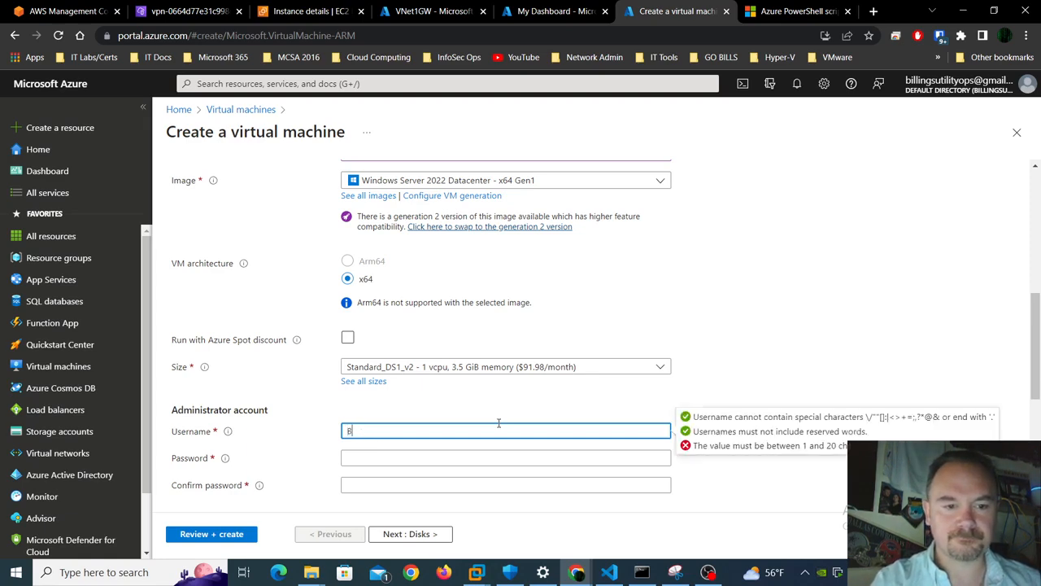
{"action": "key", "text": "Tab"}
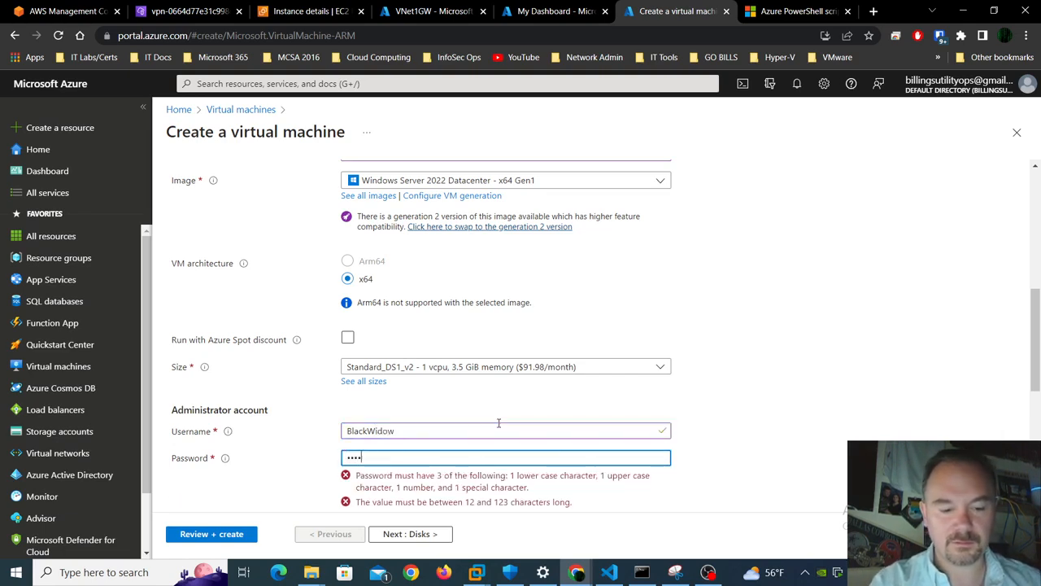
{"action": "type", "text": "Passwo"}
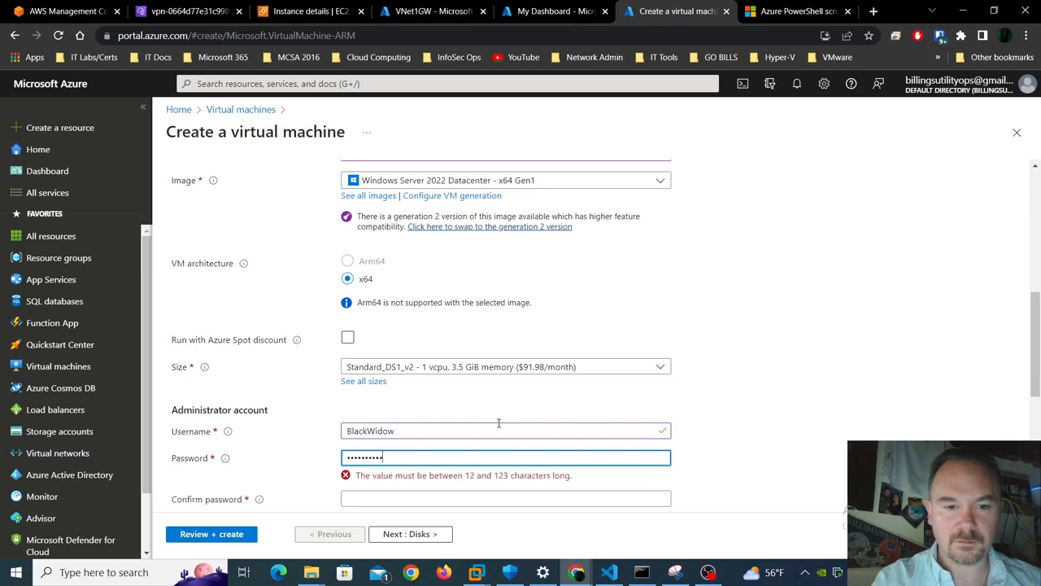
{"action": "key", "text": "Tab"}
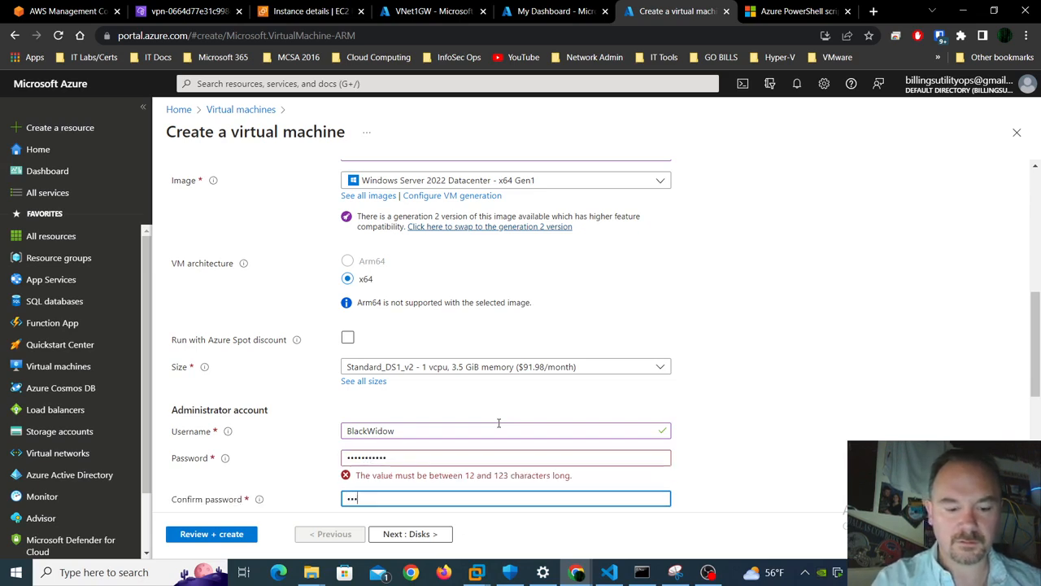
{"action": "type", "text": "•••••••••••"}
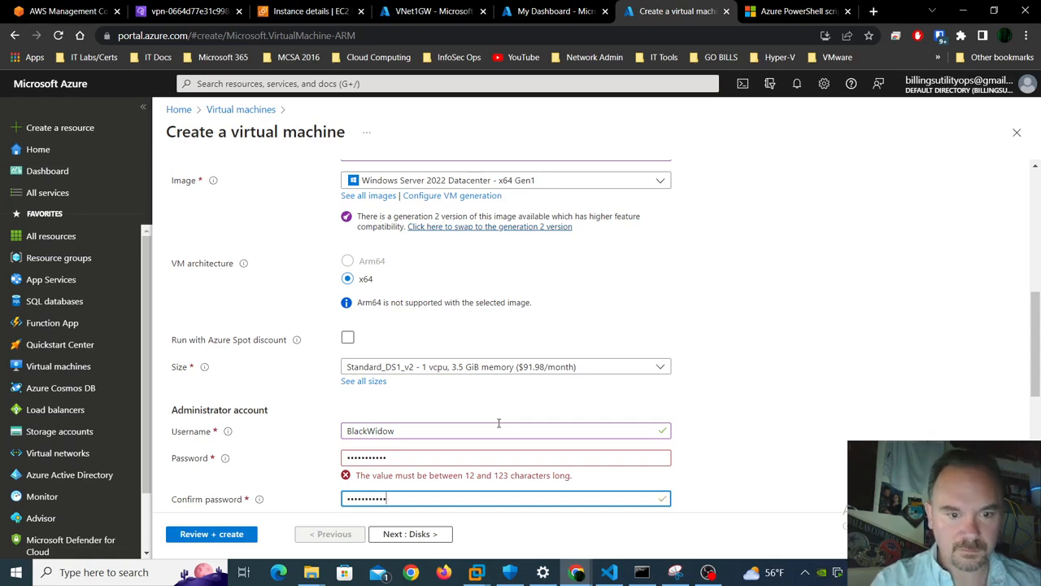
- Lengthen the password to meet the 12-character rule, re-confirm it, and continue to Disks
{"action": "key", "text": "shift+Tab"}
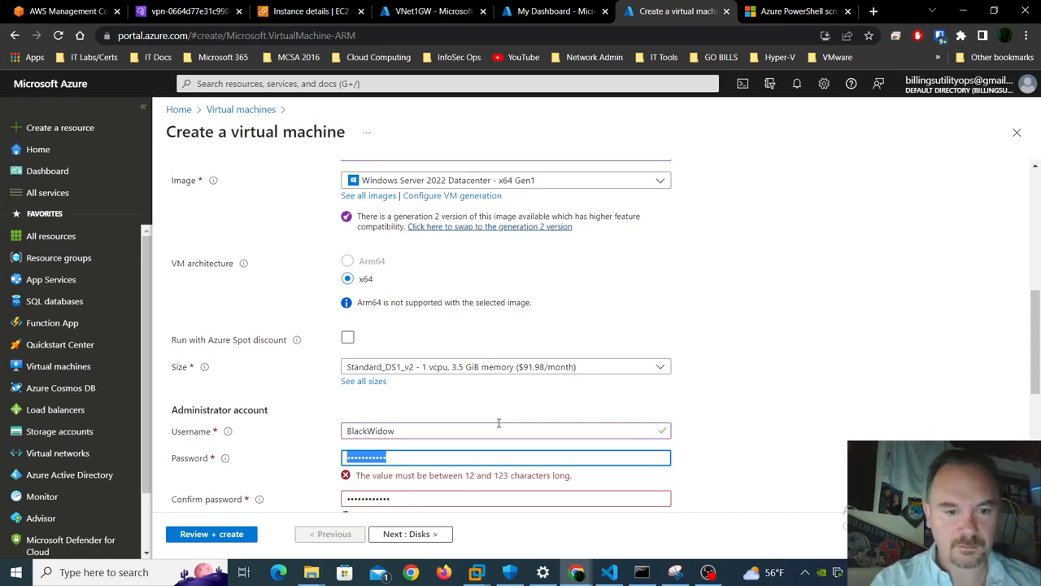
{"action": "key", "text": "End"}
{"action": "type", "text": "•"}
{"action": "key", "text": "Tab"}
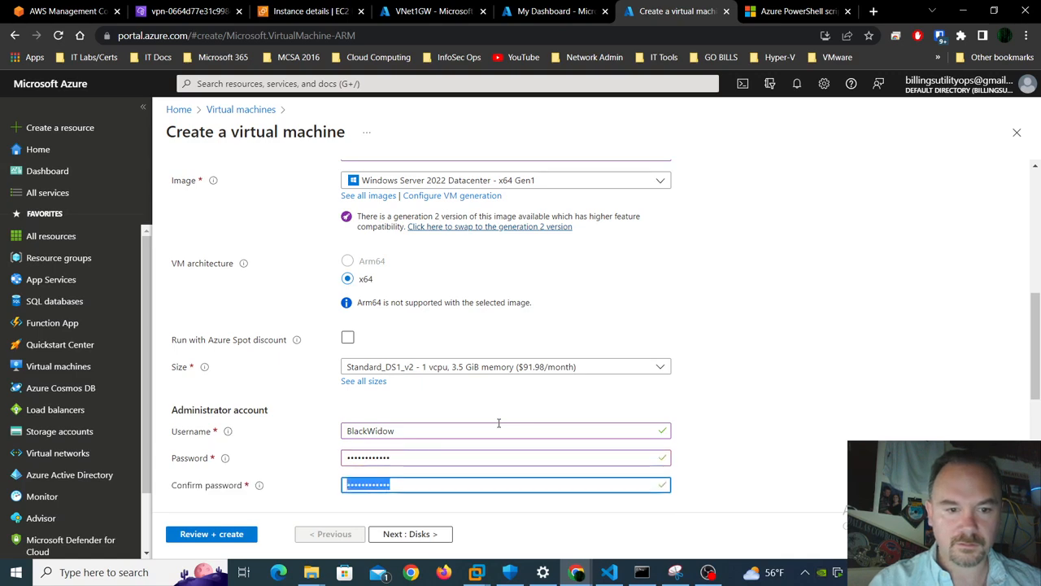
{"action": "key", "text": "shift+Tab"}
{"action": "type", "text": "••"}
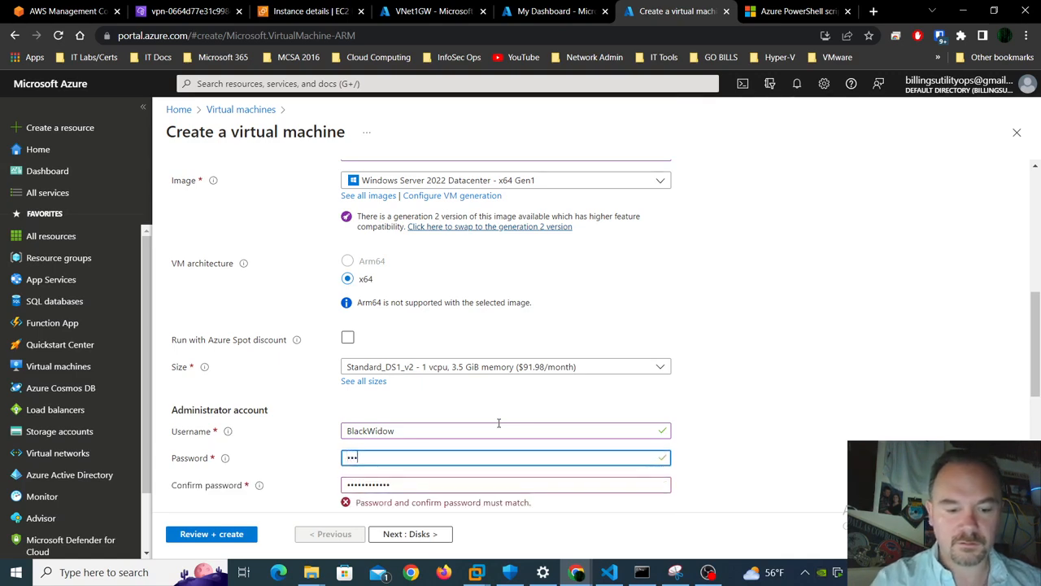
{"action": "type", "text": "•••"}
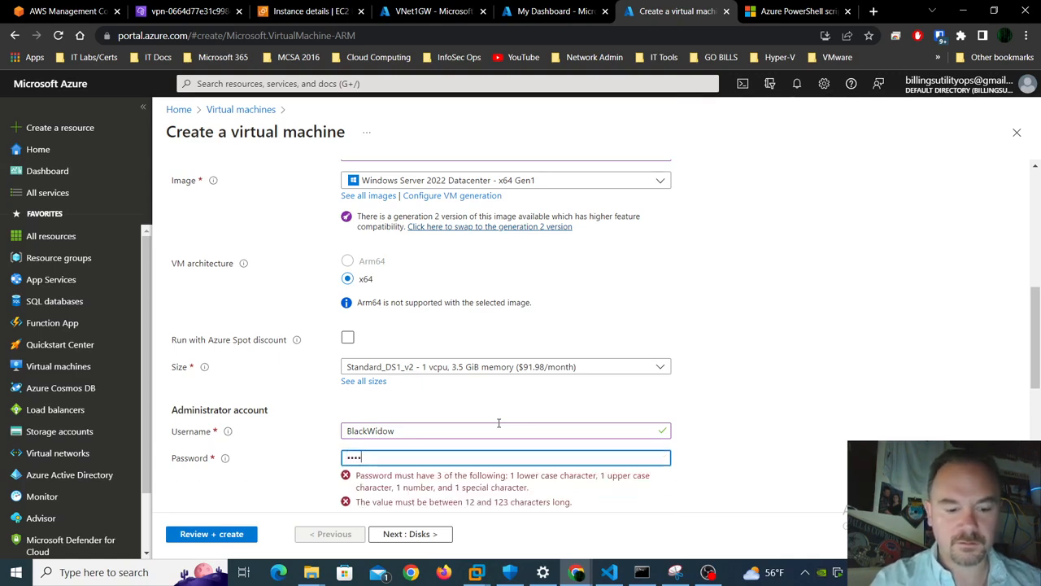
{"action": "type", "text": "•"}
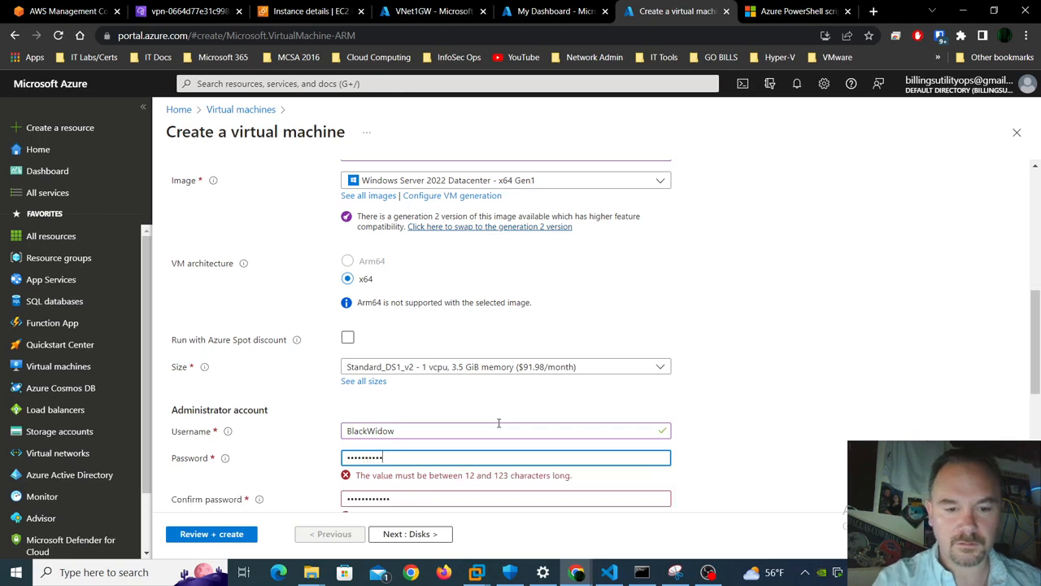
{"action": "key", "text": "Tab"}
{"action": "type", "text": "••"}
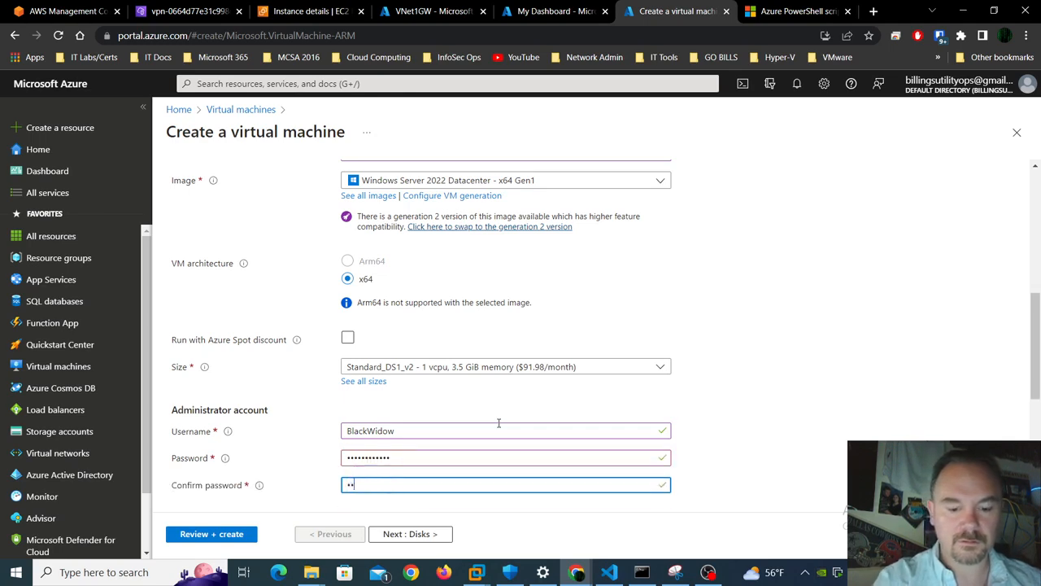
{"action": "type", "text": "•••"}
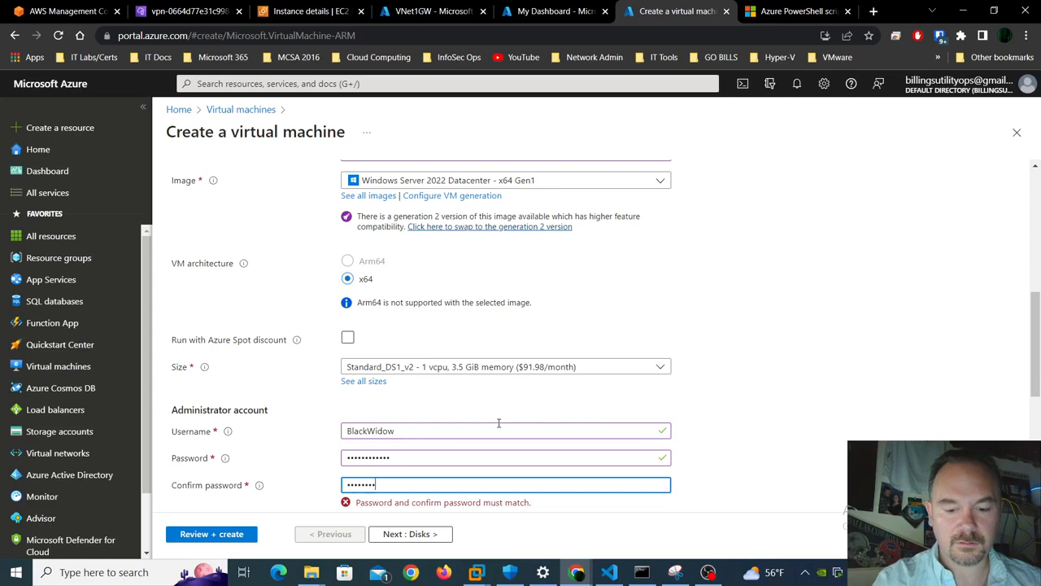
{"action": "type", "text": "•"}
{"action": "scroll", "coordinate": [498, 422], "scroll_direction": "down", "scroll_amount": 4}
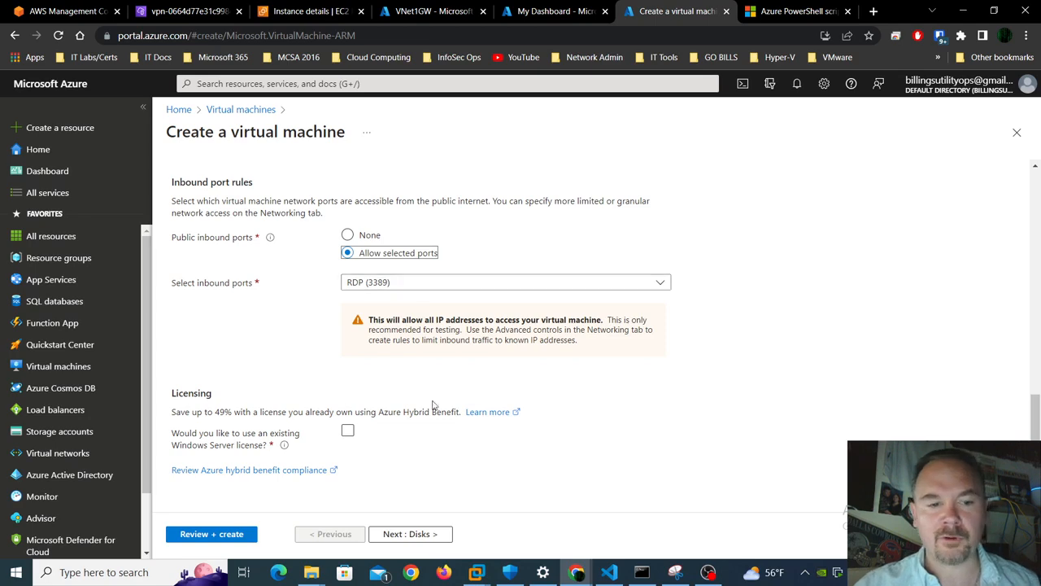
{"action": "left_click", "coordinate": [409, 534]}
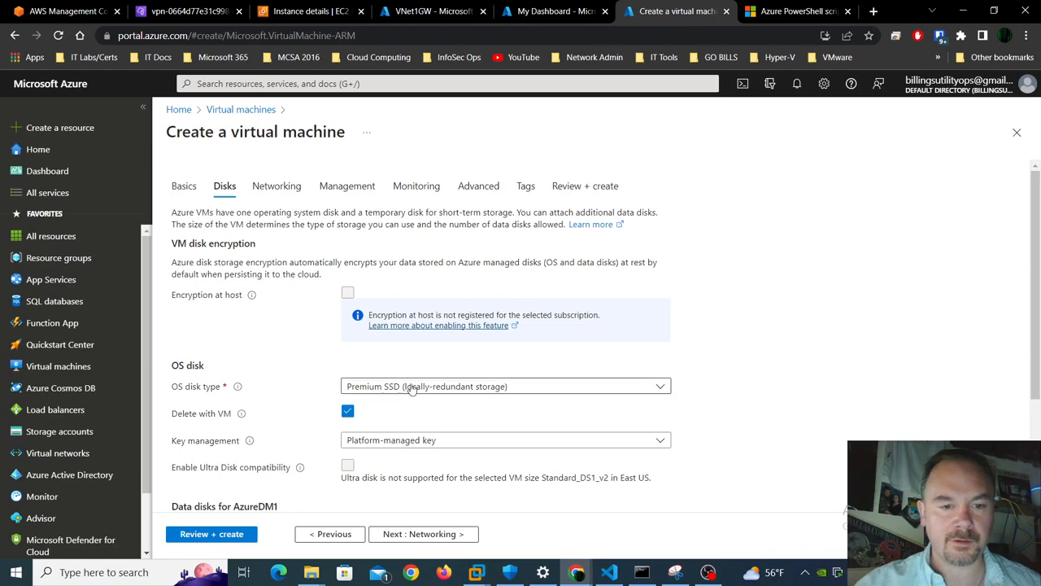
- Set the OS disk type to Standard SSD
{"action": "left_click", "coordinate": [409, 387]}
{"action": "left_click", "coordinate": [417, 224]}
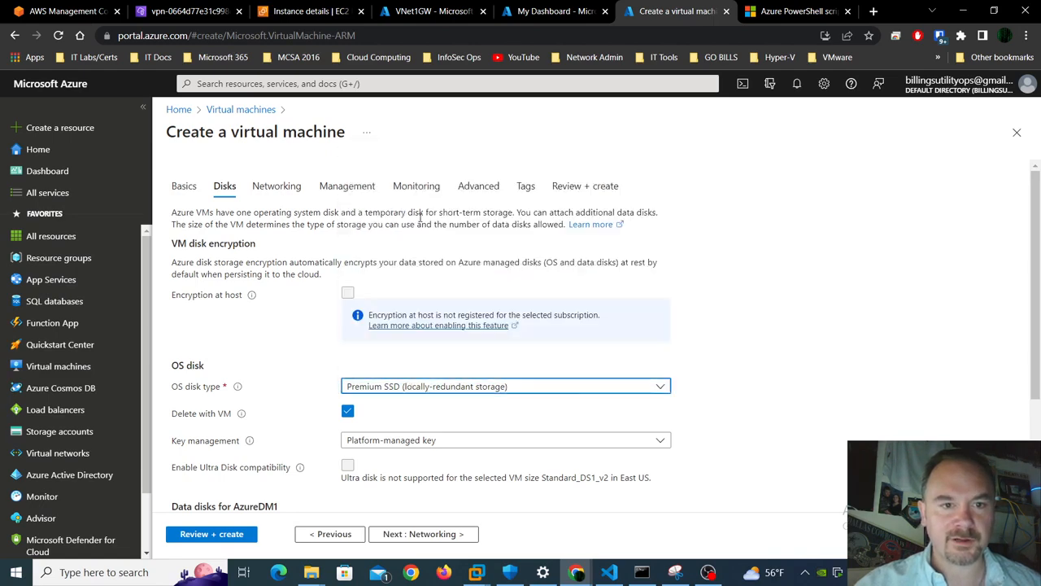
{"action": "scroll", "coordinate": [499, 386], "scroll_direction": "down", "scroll_amount": 2}
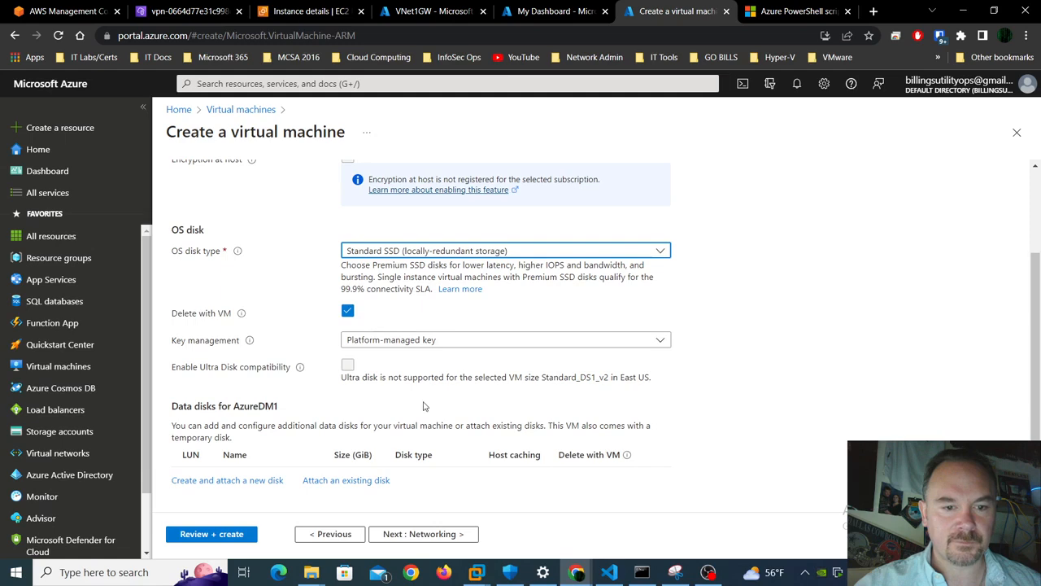
{"action": "scroll", "coordinate": [411, 399], "scroll_direction": "down", "scroll_amount": 1}
{"action": "scroll", "coordinate": [423, 401], "scroll_direction": "up", "scroll_amount": 3}
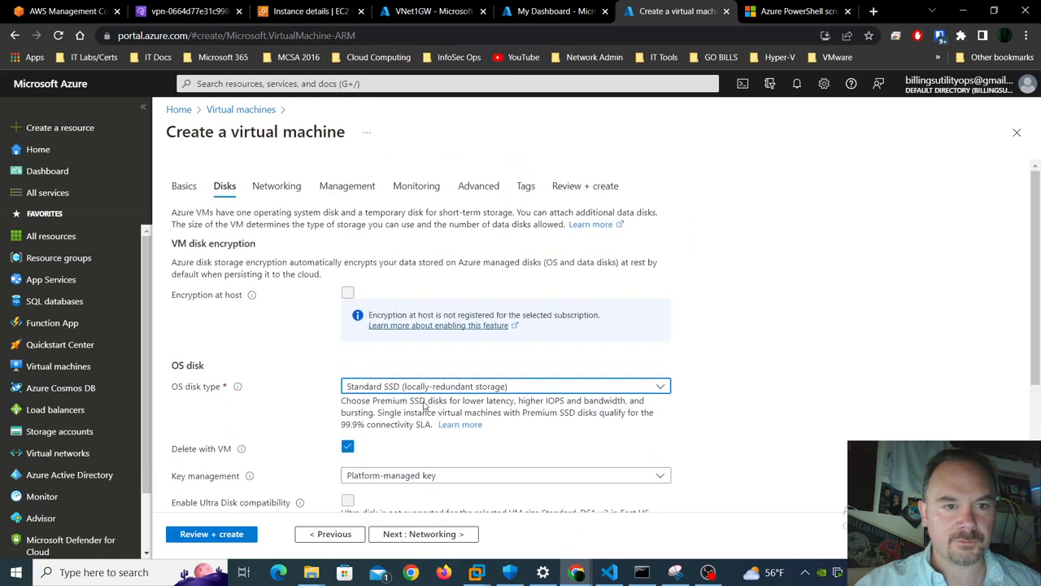
{"action": "scroll", "coordinate": [423, 404], "scroll_direction": "down", "scroll_amount": 3}
{"action": "left_click", "coordinate": [427, 533]}
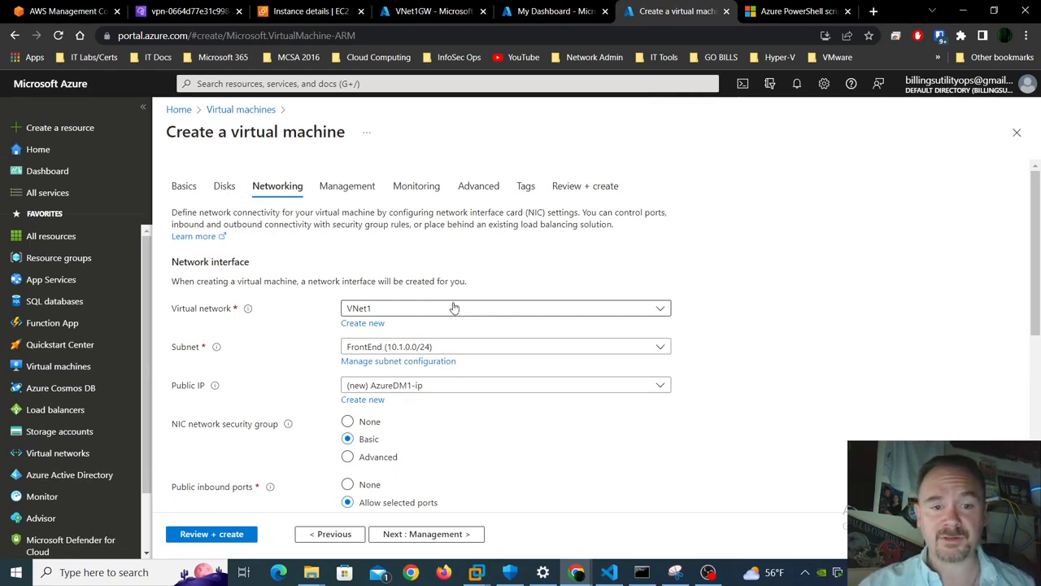
- On Networking, enable deleting the public IP and NIC when the VM is deleted
{"action": "scroll", "coordinate": [499, 374], "scroll_direction": "down", "scroll_amount": 1}
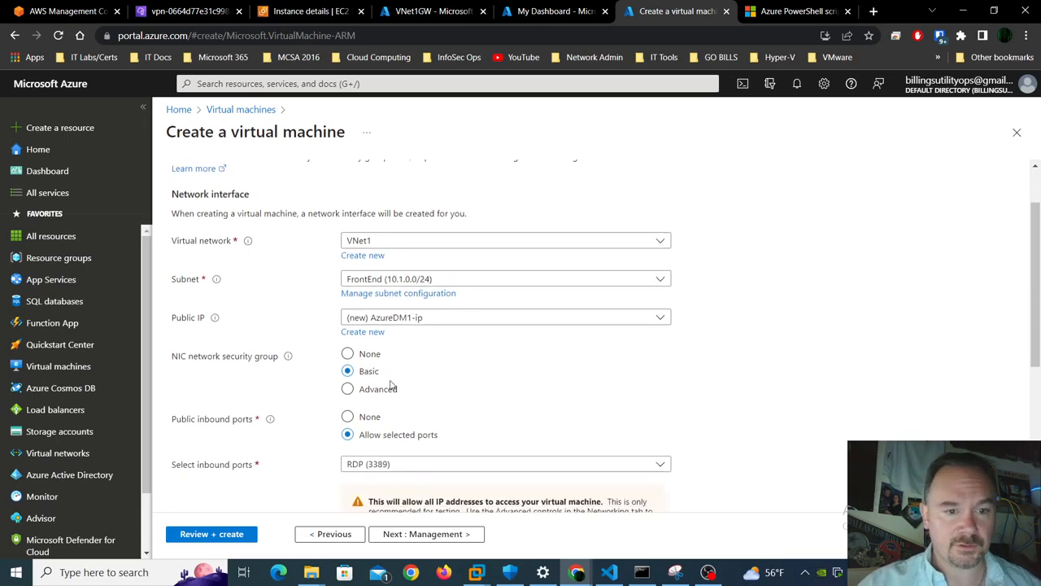
{"action": "scroll", "coordinate": [428, 372], "scroll_direction": "down", "scroll_amount": 2}
{"action": "scroll", "coordinate": [442, 370], "scroll_direction": "down", "scroll_amount": 2}
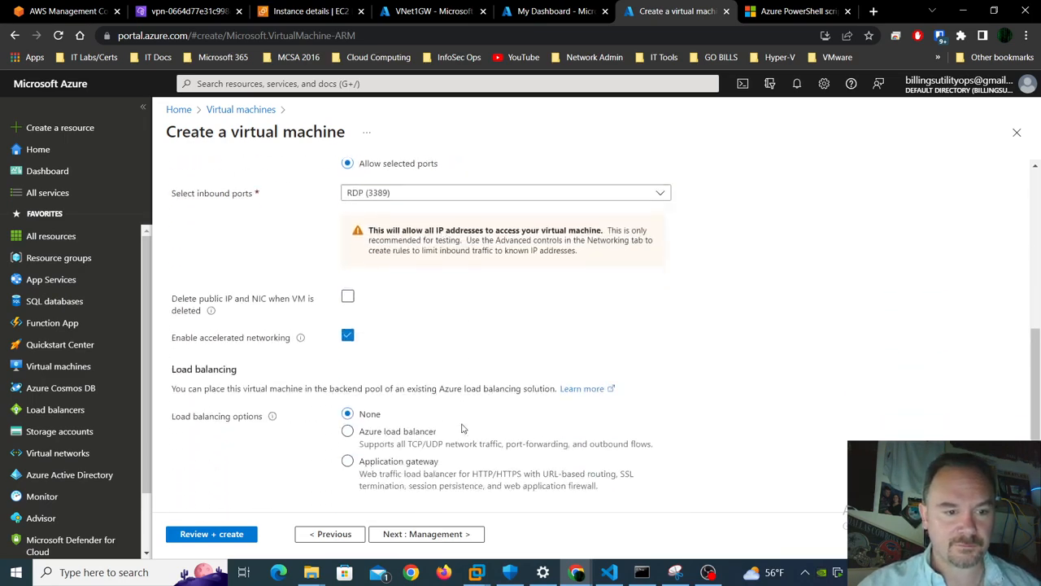
{"action": "left_click", "coordinate": [348, 297]}
{"action": "scroll", "coordinate": [521, 333], "scroll_direction": "down", "scroll_amount": 1}
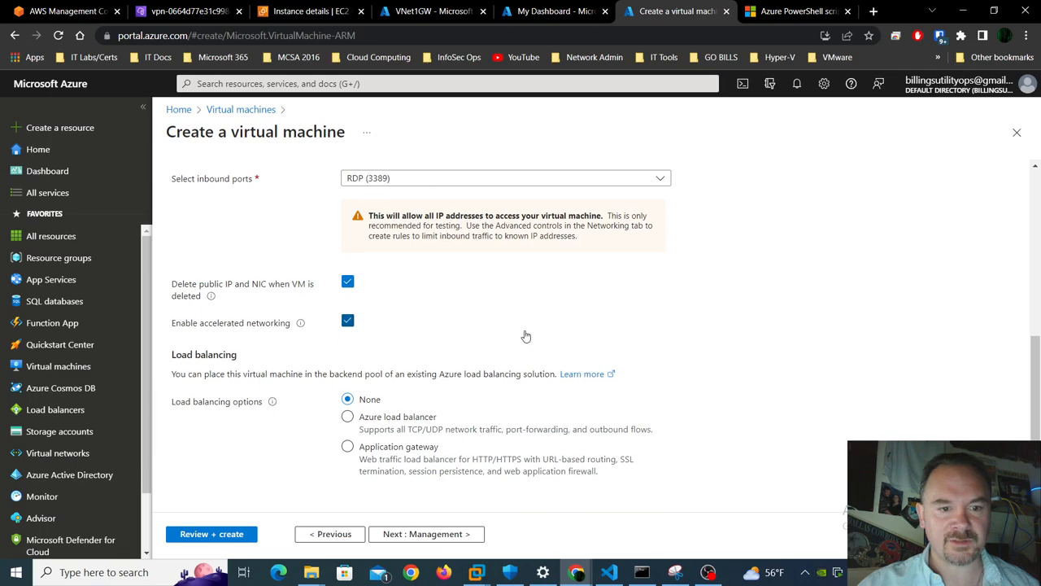
{"action": "left_click", "coordinate": [426, 534]}
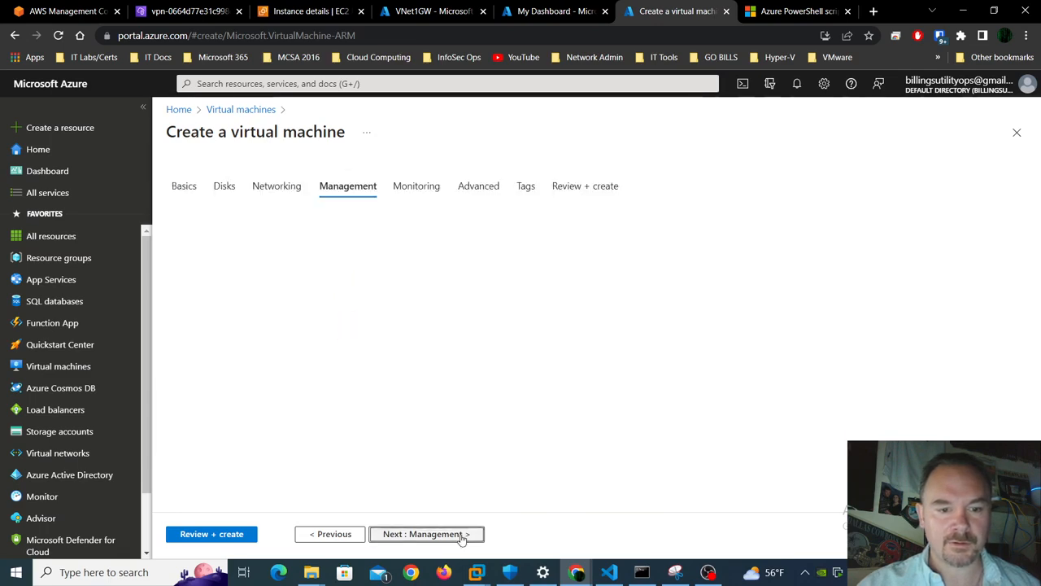
- Disable boot diagnostics on Monitoring, then reach Review + create with validation passed
{"action": "scroll", "coordinate": [590, 309], "scroll_direction": "down", "scroll_amount": 3}
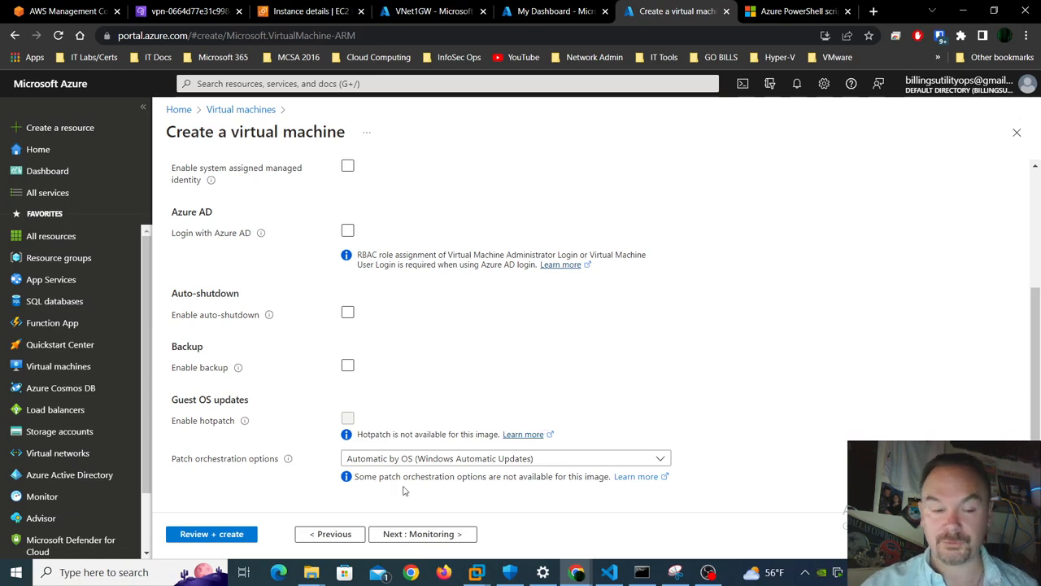
{"action": "left_click", "coordinate": [401, 533]}
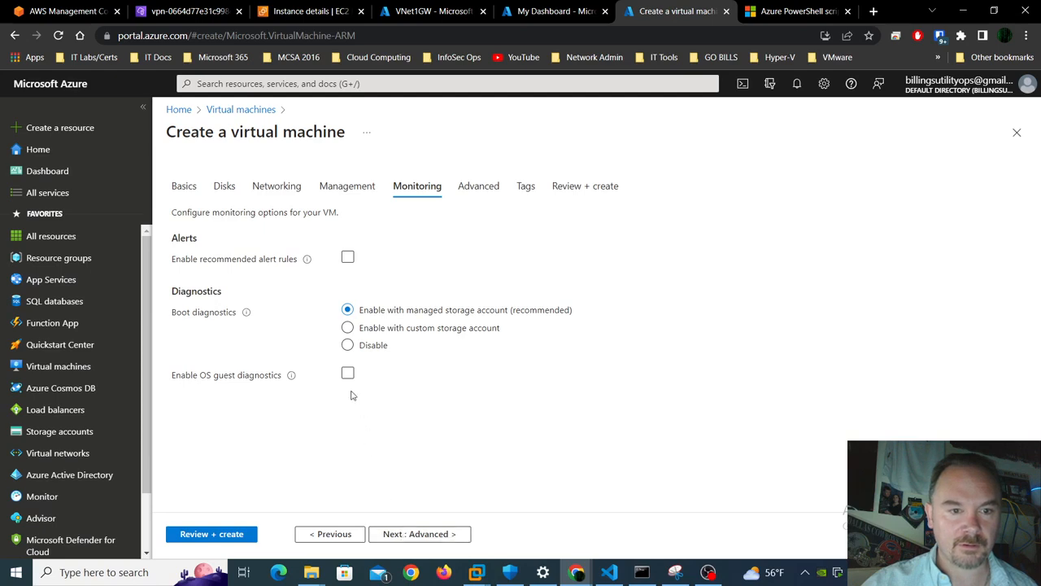
{"action": "left_click", "coordinate": [349, 345]}
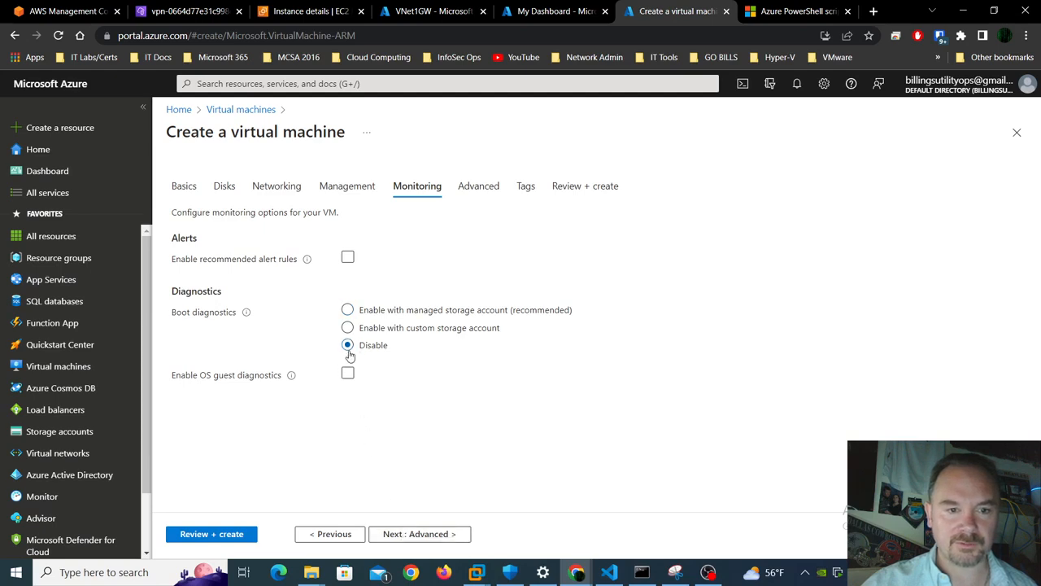
{"action": "left_click", "coordinate": [433, 534]}
{"action": "scroll", "coordinate": [449, 398], "scroll_direction": "down", "scroll_amount": 8}
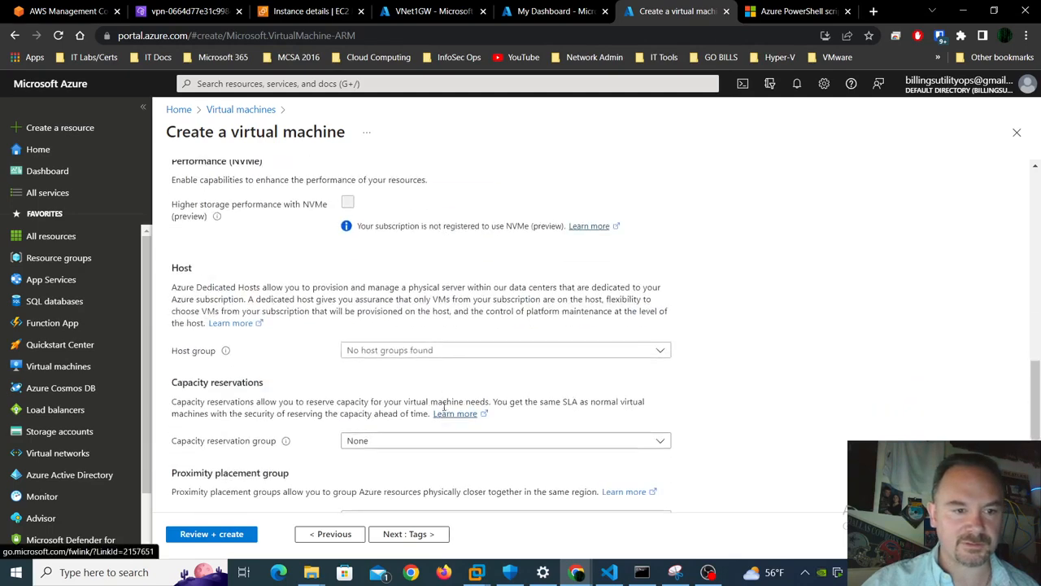
{"action": "scroll", "coordinate": [431, 423], "scroll_direction": "up", "scroll_amount": 3}
{"action": "left_click", "coordinate": [234, 537]}
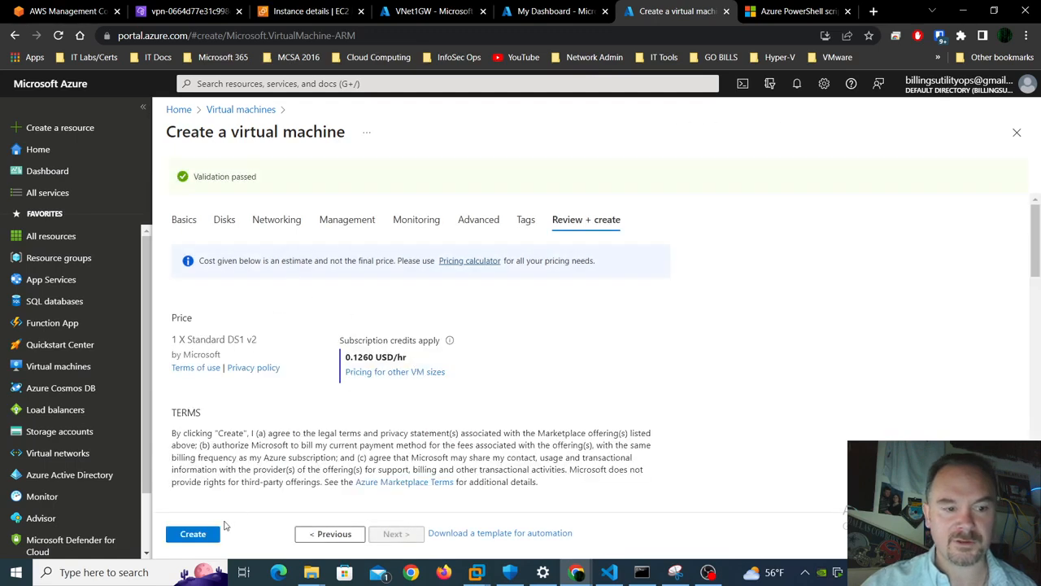
- Launch the AzureDM1 deployment, then bring up the VMware Workstation windows
{"action": "left_click", "coordinate": [203, 535]}
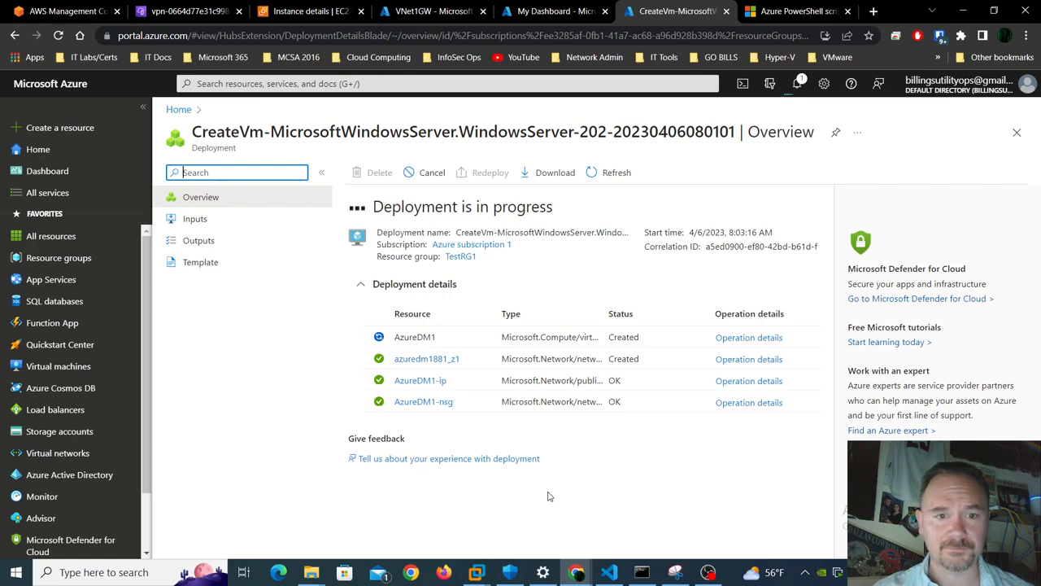
{"action": "left_click", "coordinate": [476, 572]}
- Unlock DataCenter1 with its password, minimize the RDP session, and return to the Azure portal
{"action": "left_click", "coordinate": [192, 487]}
{"action": "left_click", "coordinate": [324, 286]}
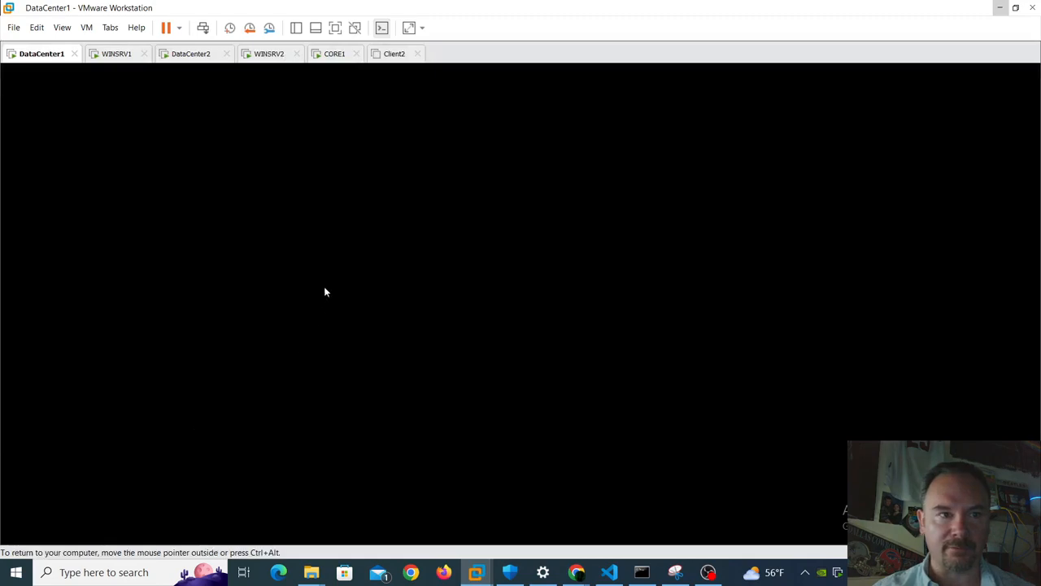
{"action": "left_click", "coordinate": [324, 288]}
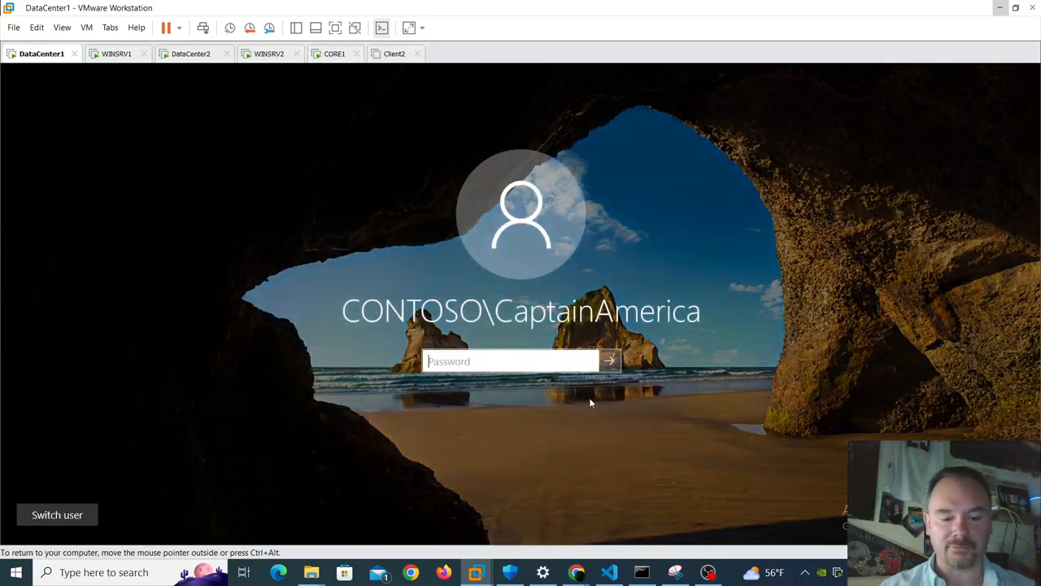
{"action": "type", "text": "************"}
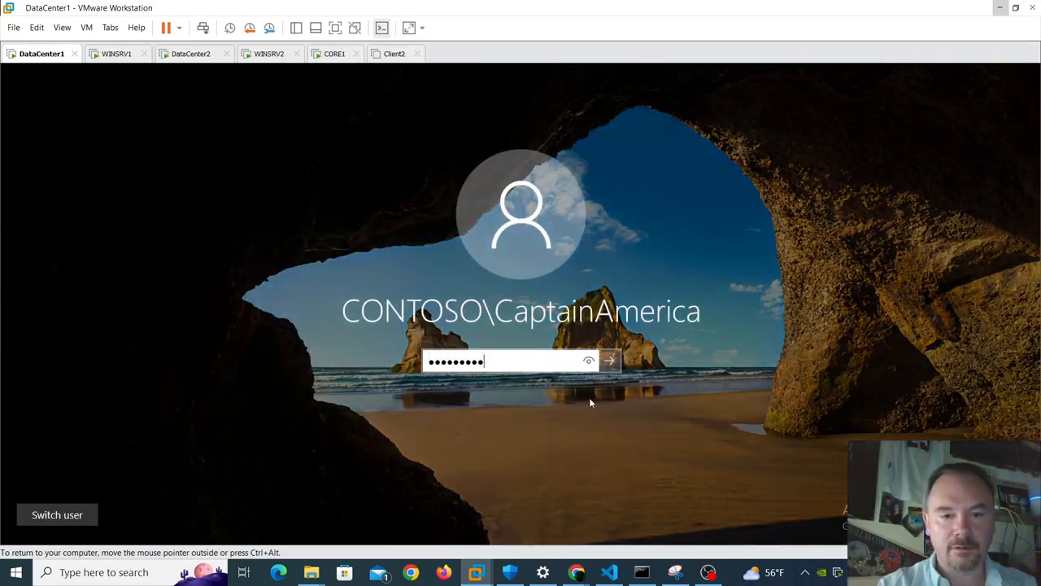
{"action": "key", "text": "Return"}
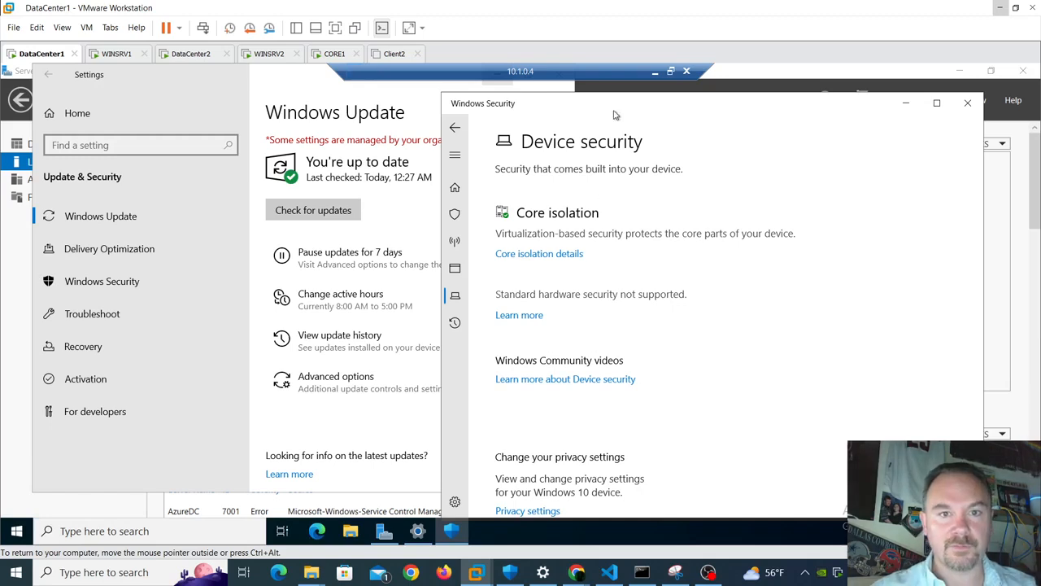
{"action": "left_click", "coordinate": [655, 74]}
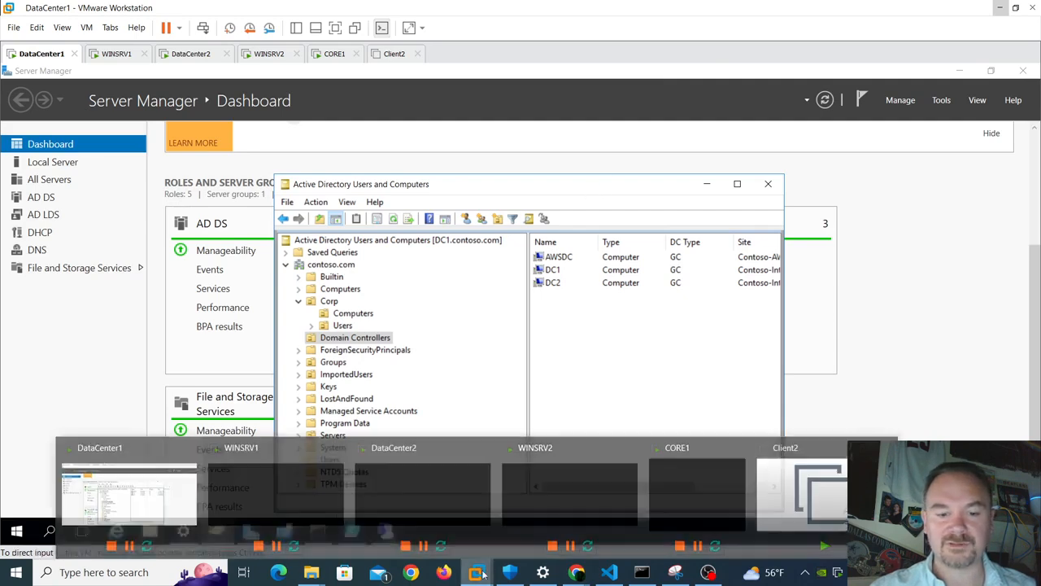
{"action": "mouse_move", "coordinate": [574, 576]}
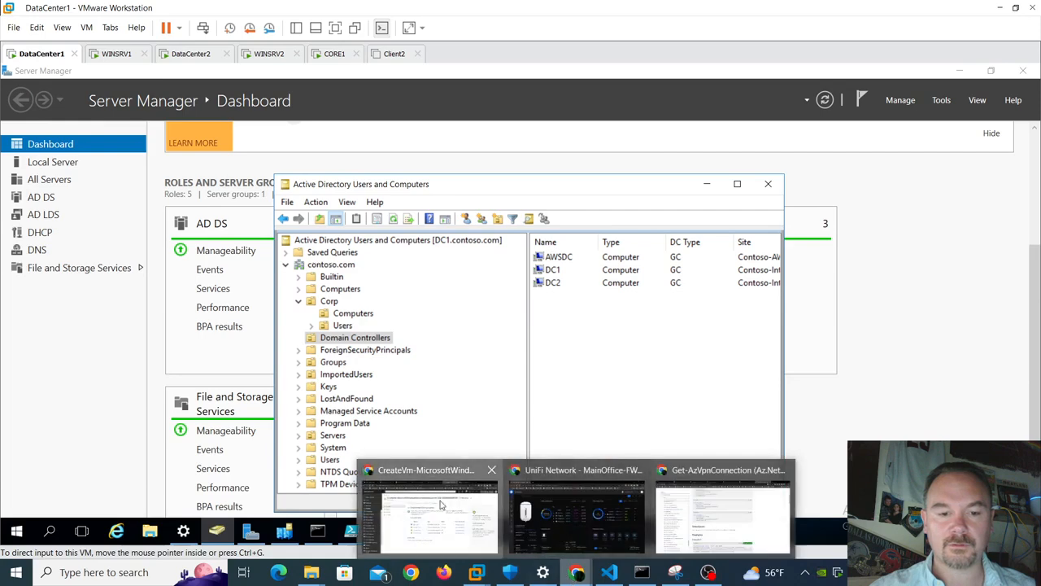
{"action": "left_click", "coordinate": [431, 504]}
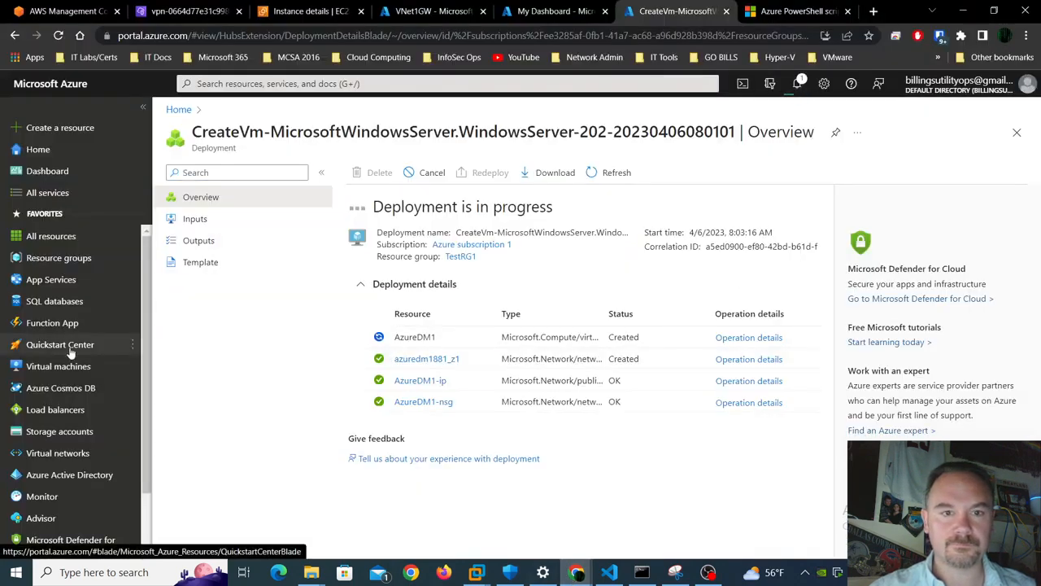
- Open AzureDM1 from the Deployment succeeded notification's Go to resource link
{"action": "mouse_move", "coordinate": [70, 350]}
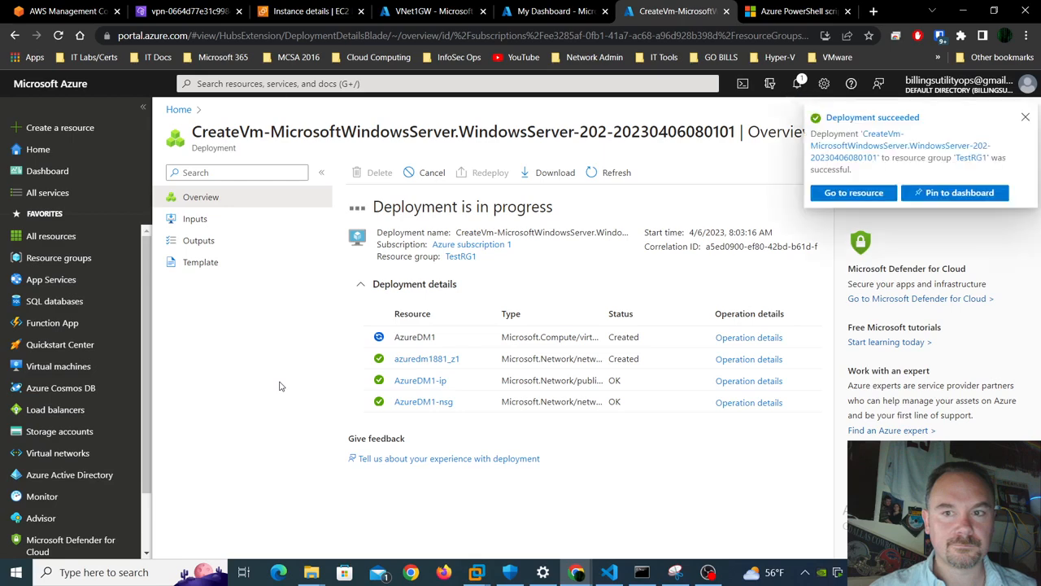
{"action": "left_click", "coordinate": [871, 196]}
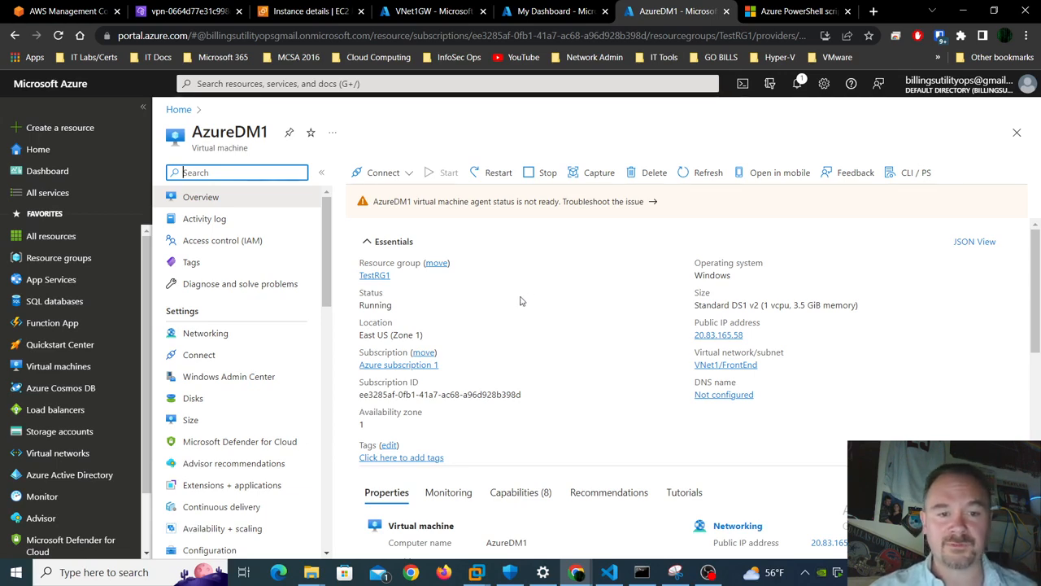
- Download the RDP file for private IP 10.1.0.5 and save AzureDM1.rdp to the Desktop
{"action": "left_click", "coordinate": [381, 173]}
{"action": "left_click", "coordinate": [364, 200]}
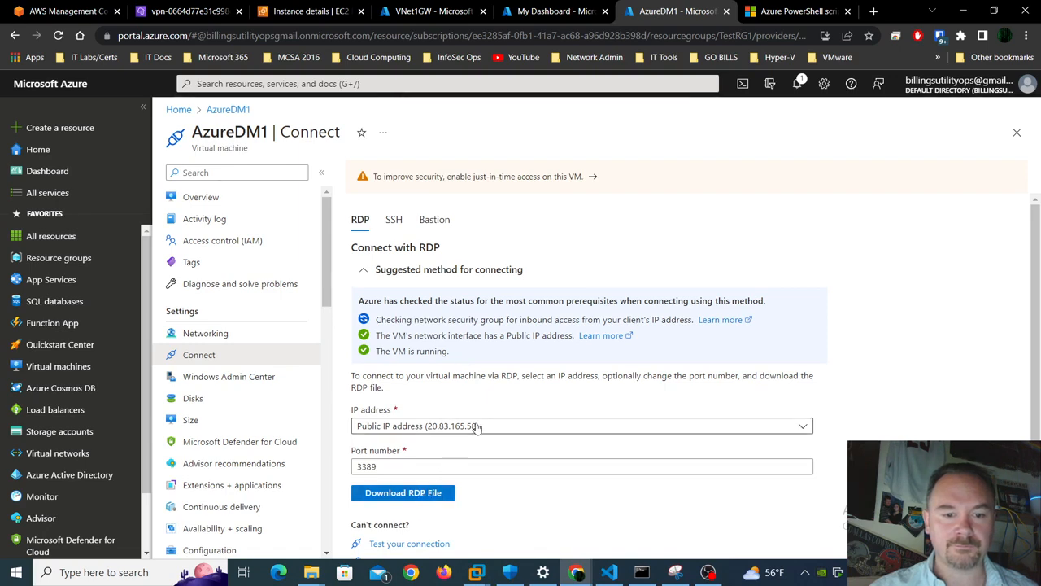
{"action": "left_click", "coordinate": [477, 426]}
{"action": "left_click", "coordinate": [431, 467]}
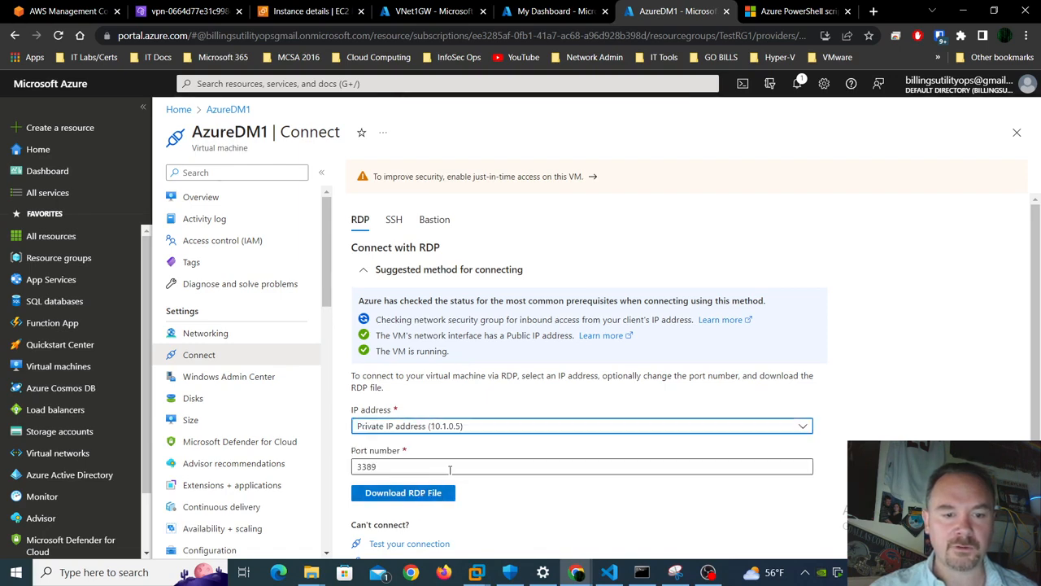
{"action": "left_click", "coordinate": [429, 494]}
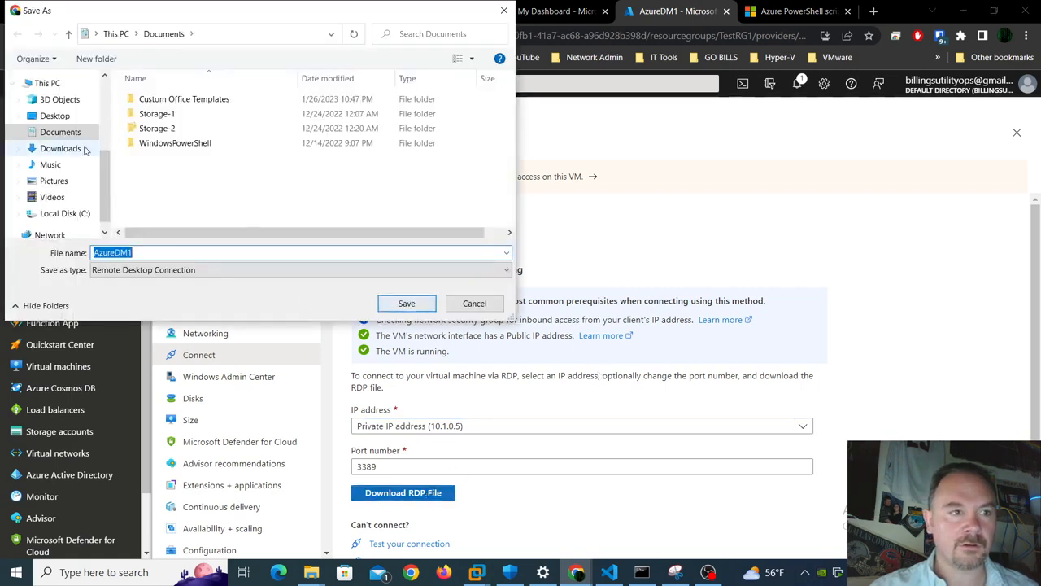
{"action": "left_click", "coordinate": [69, 119]}
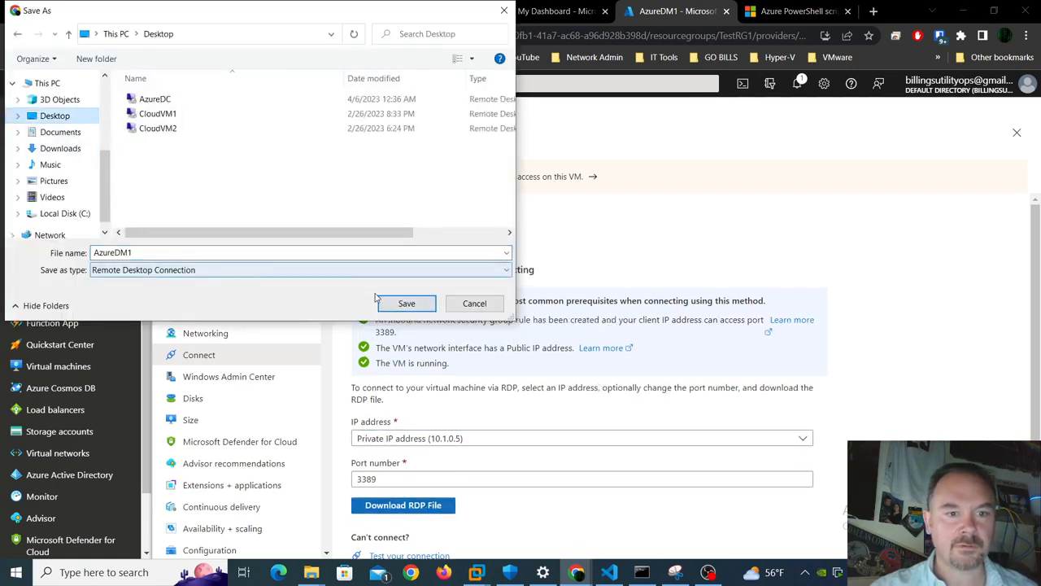
{"action": "left_click", "coordinate": [401, 303]}
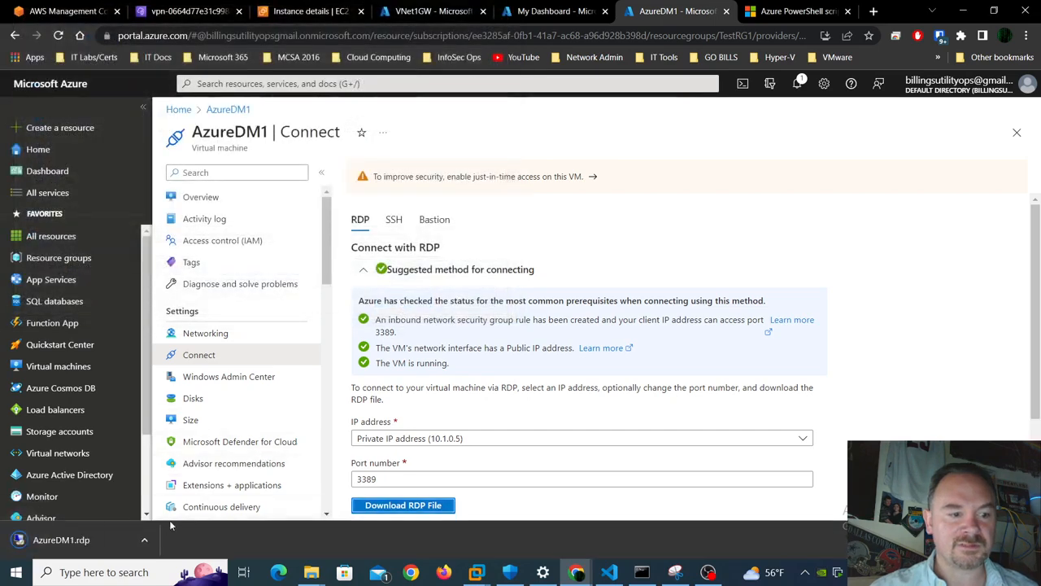
{"action": "left_click", "coordinate": [147, 543]}
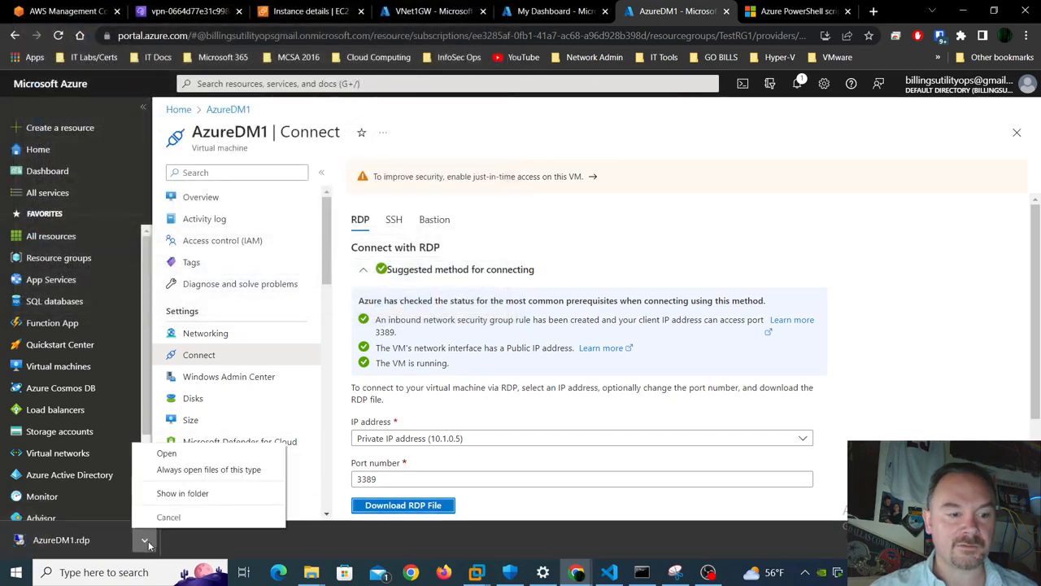
- Launch AzureDM1.rdp from its folder, sign in with the admin credentials, and accept the certificate
{"action": "left_click", "coordinate": [186, 494]}
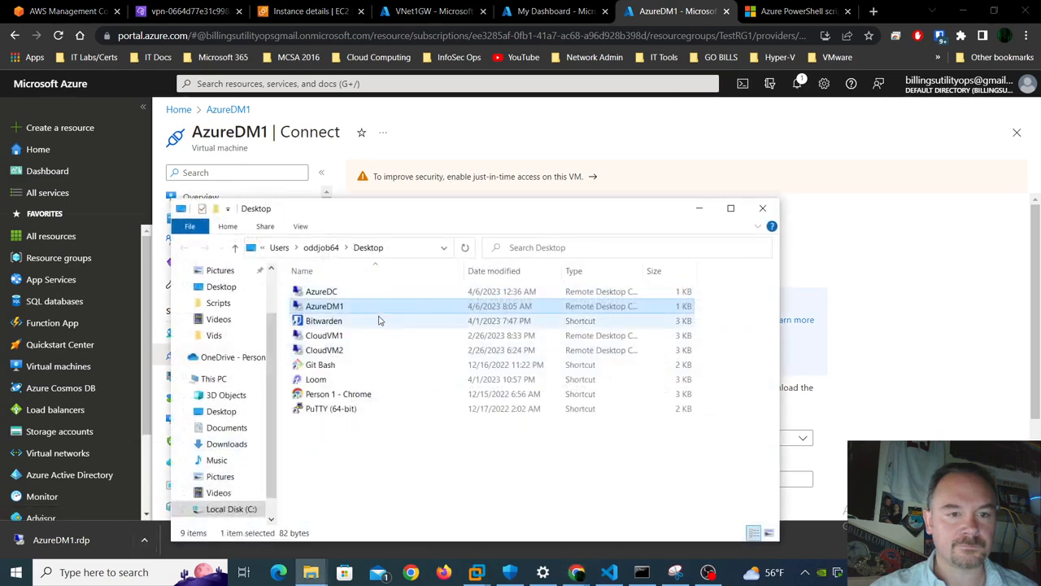
{"action": "double_click", "coordinate": [388, 309]}
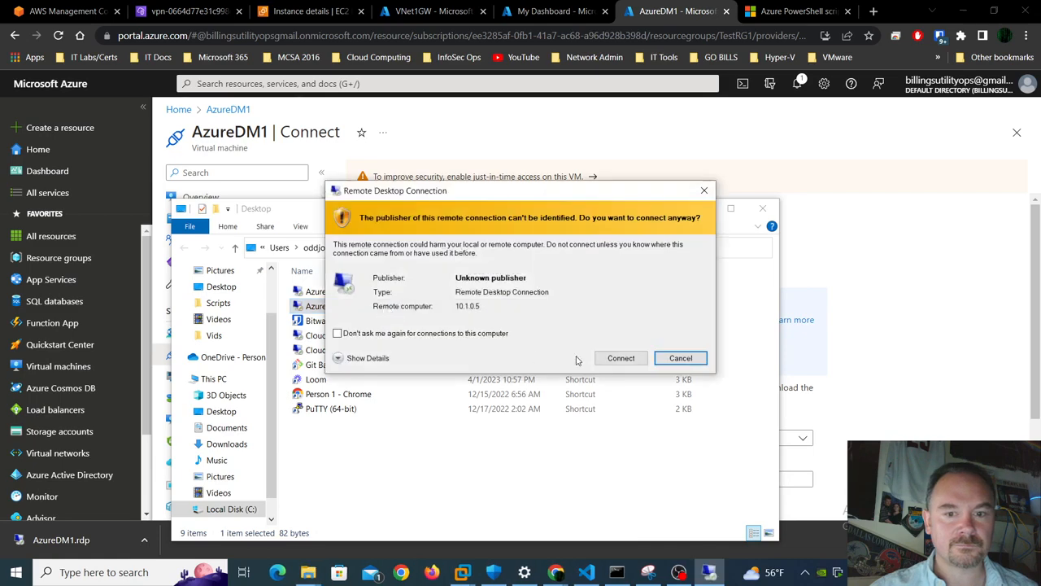
{"action": "left_click", "coordinate": [616, 357]}
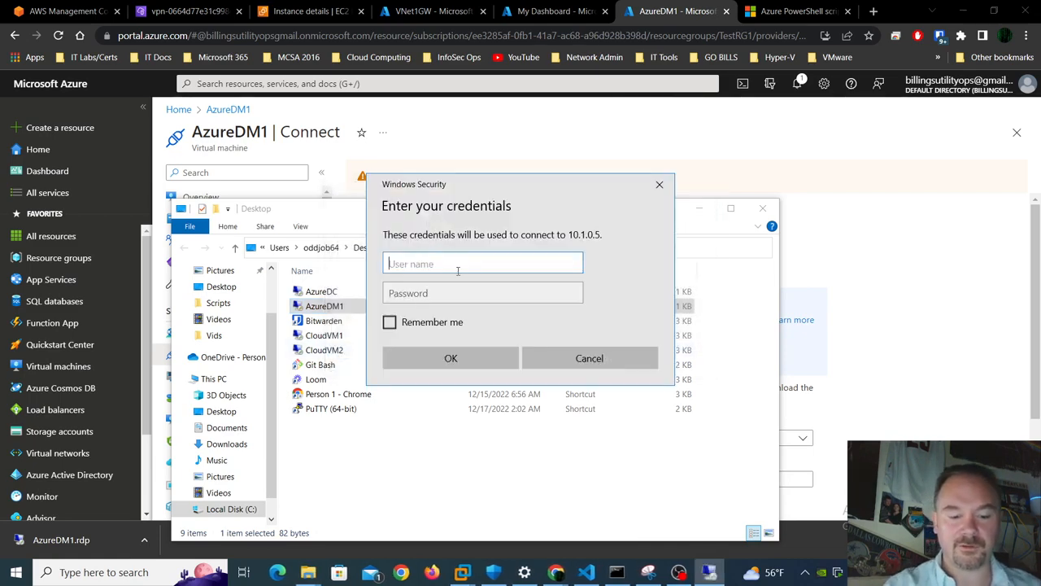
{"action": "type", "text": "BlackWidow"}
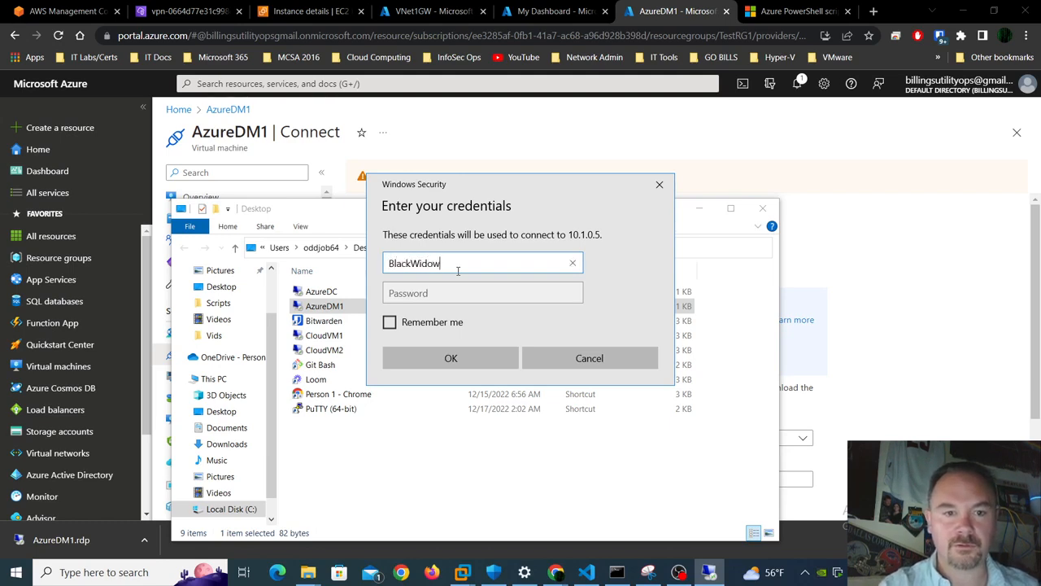
{"action": "key", "text": "Tab"}
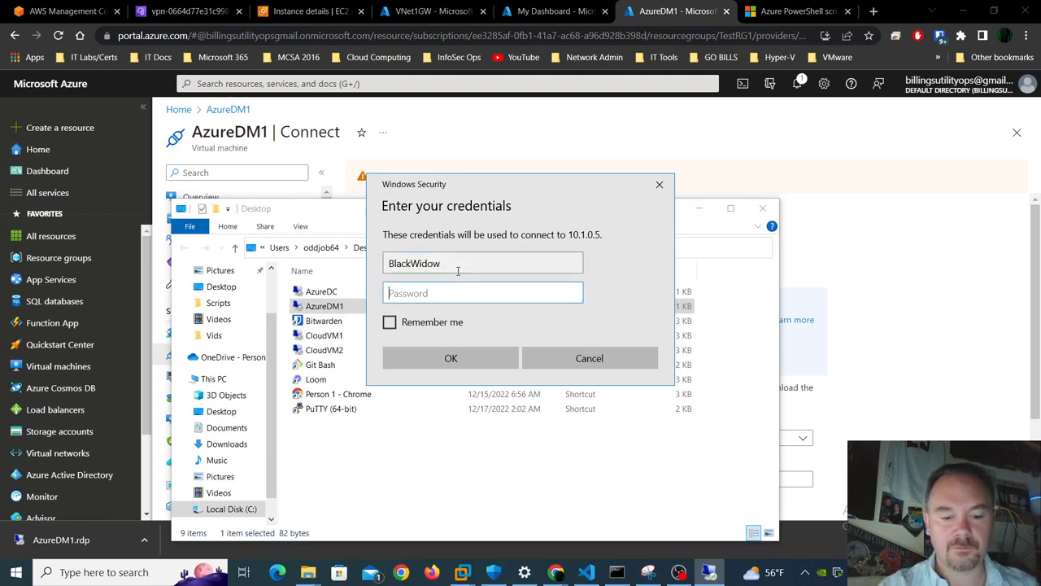
{"action": "type", "text": "••••"}
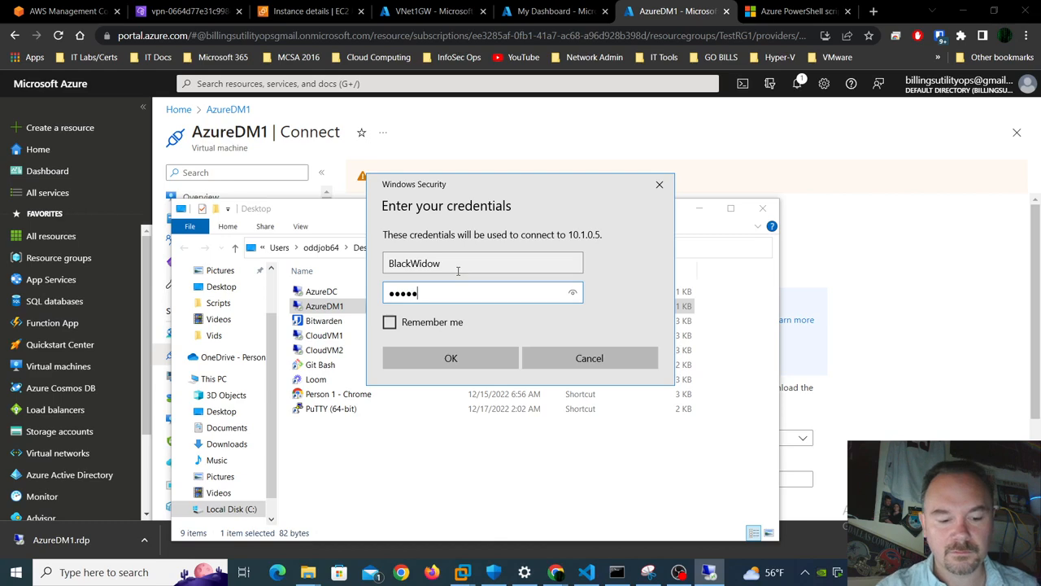
{"action": "type", "text": "••••••••"}
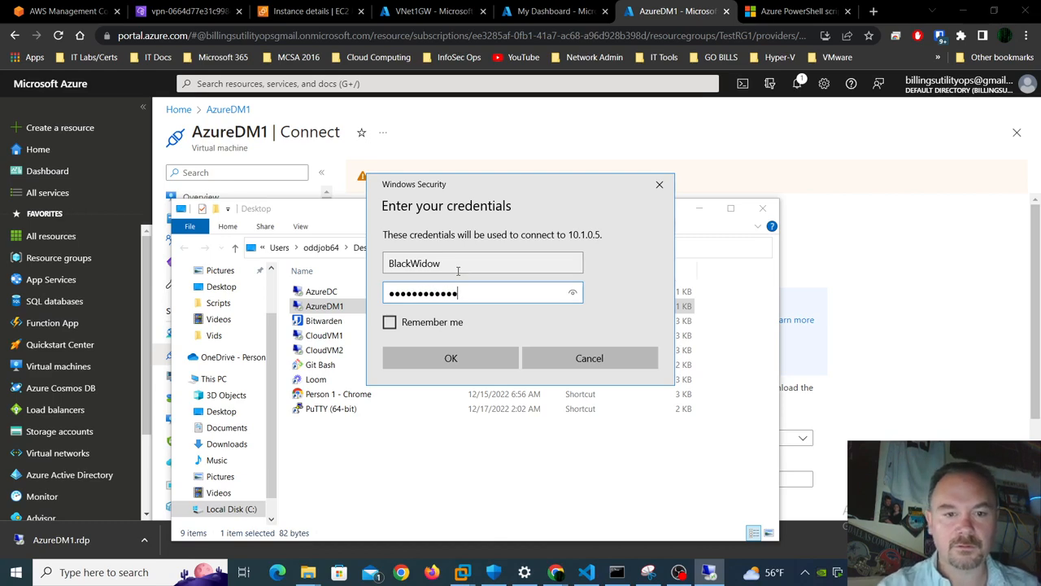
{"action": "key", "text": "Return"}
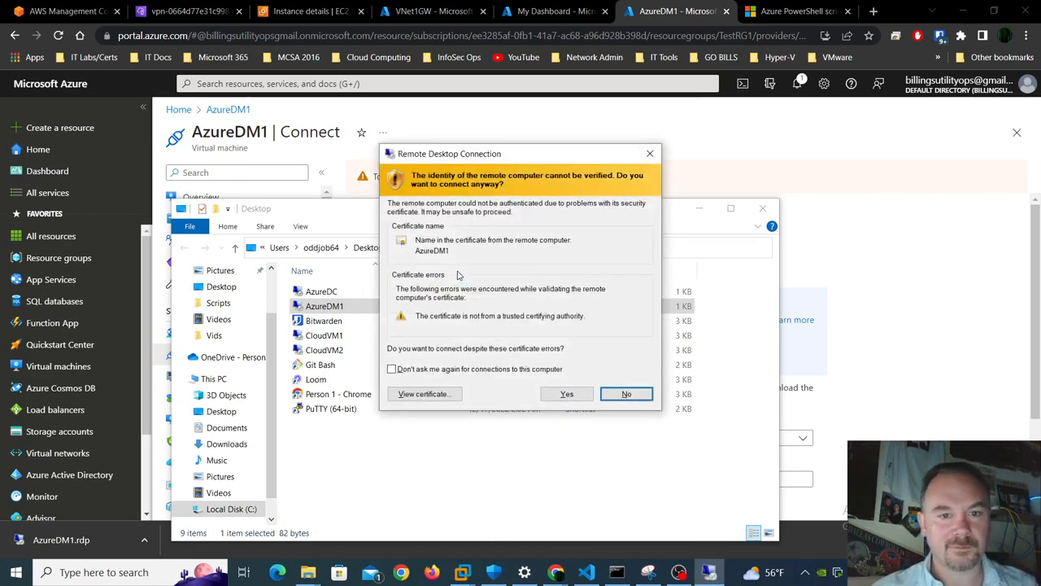
{"action": "left_click", "coordinate": [563, 394]}
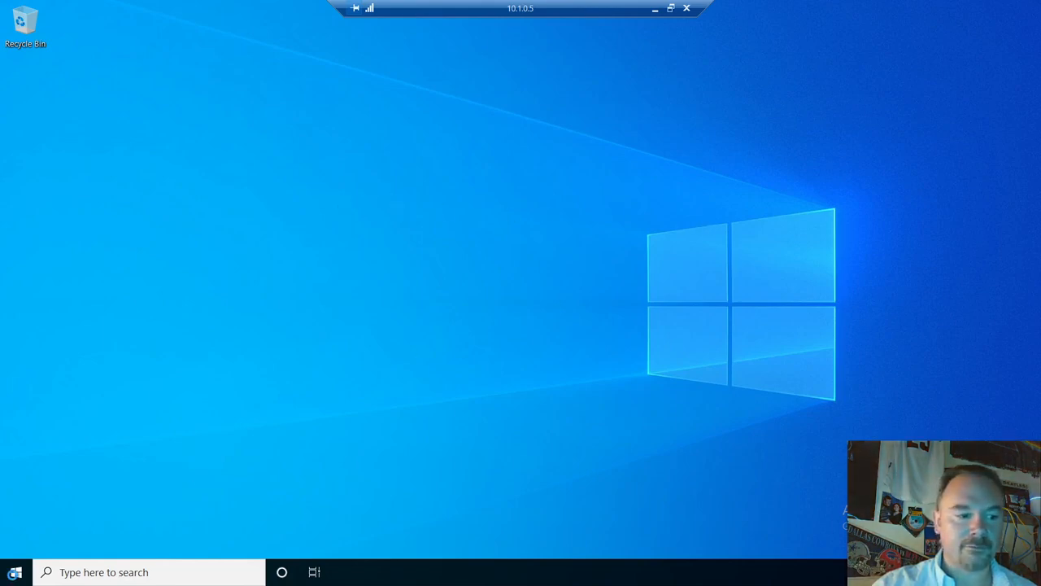
- Launch PowerShell as administrator and run Get-TimeZone to check the current UTC time zone
{"action": "right_click", "coordinate": [14, 578]}
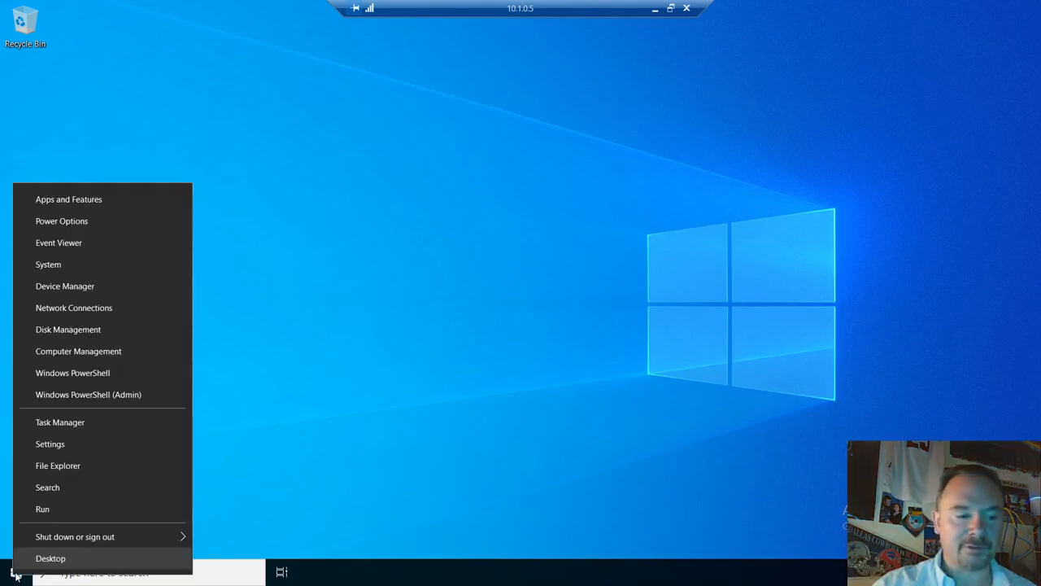
{"action": "left_click", "coordinate": [152, 395]}
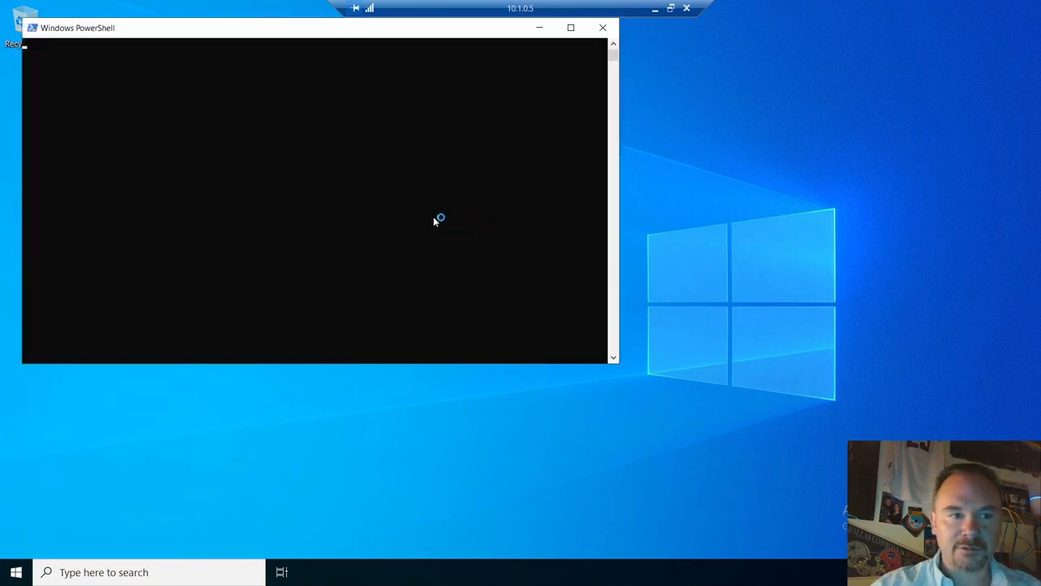
{"action": "left_click", "coordinate": [382, 208]}
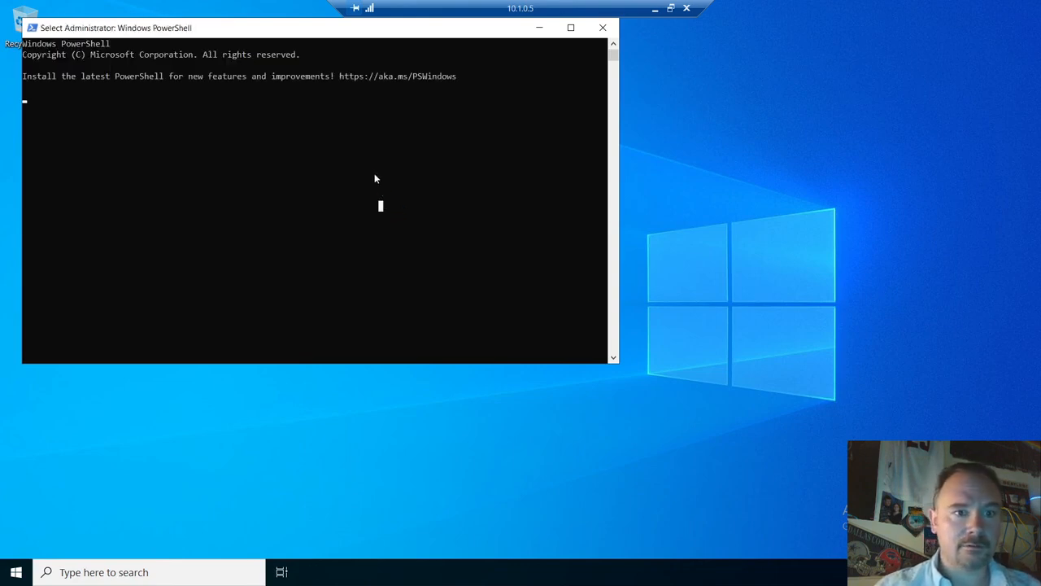
{"action": "right_click", "coordinate": [374, 174]}
{"action": "left_click", "coordinate": [286, 121]}
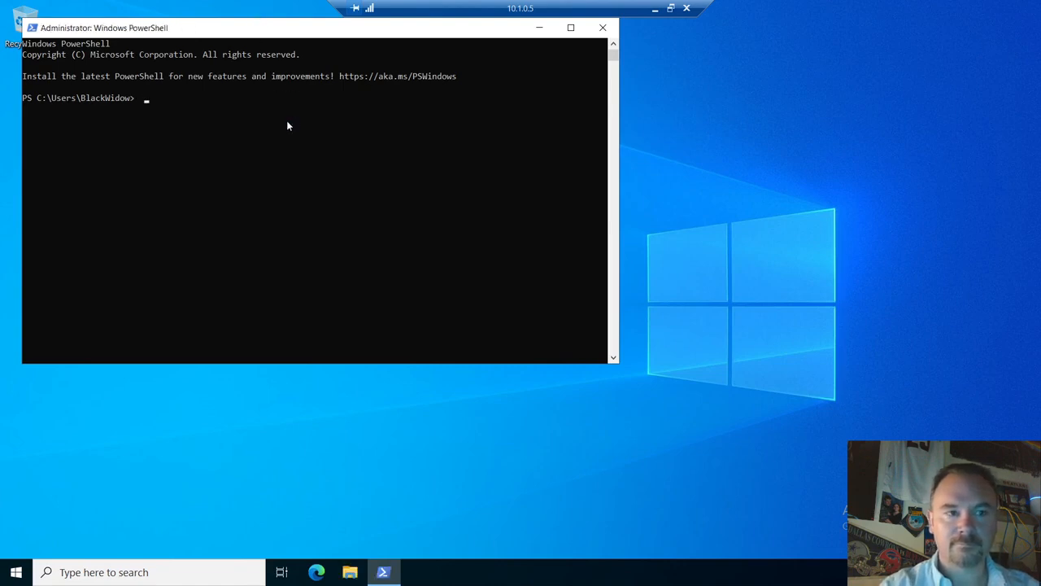
{"action": "type", "text": "get-ea"}
{"action": "key", "text": "BackSpace"}
{"action": "key", "text": "BackSpace"}
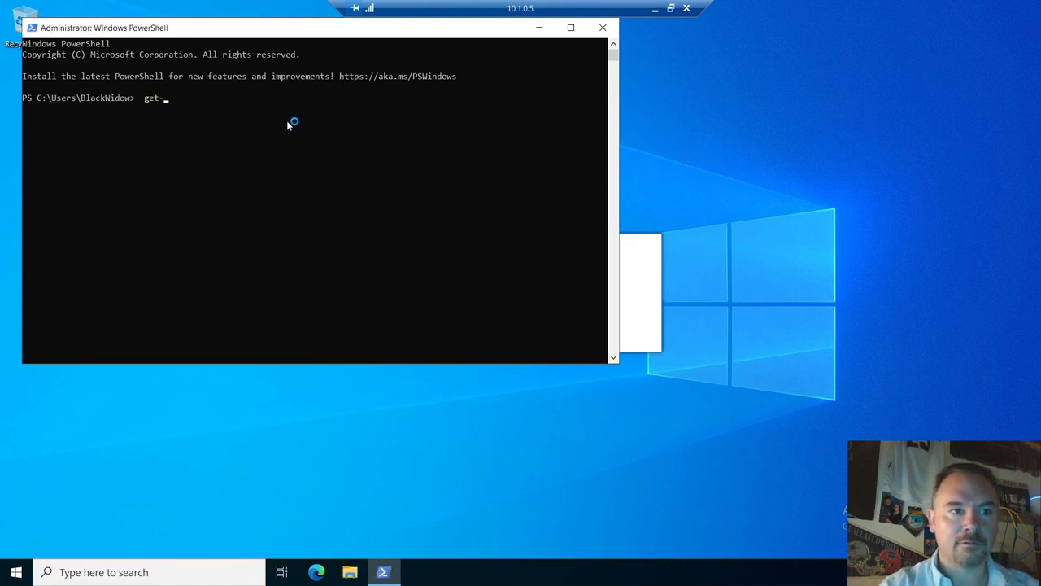
{"action": "type", "text": "tim"}
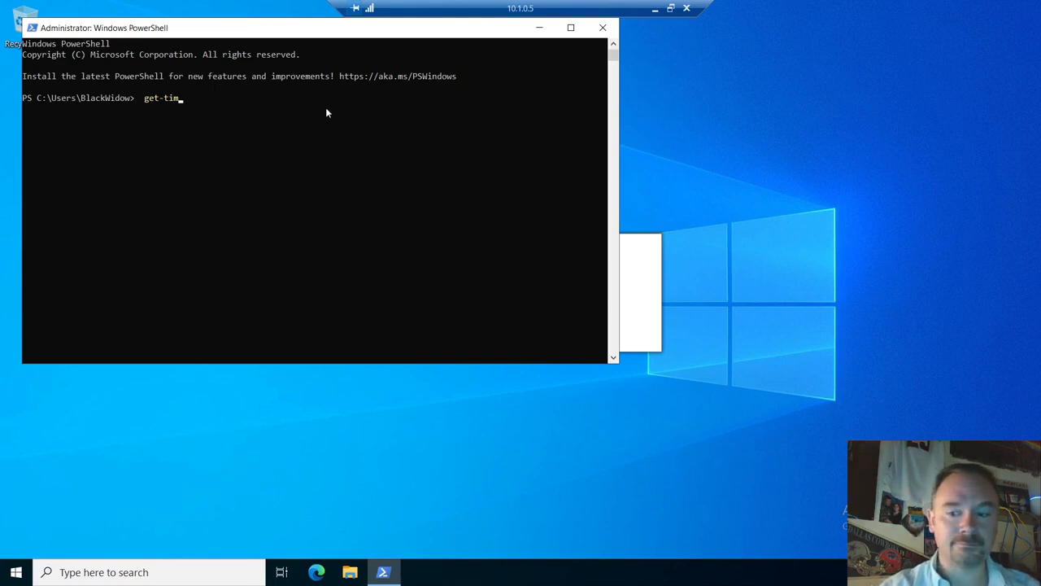
{"action": "key", "text": "Tab"}
{"action": "key", "text": "Return"}
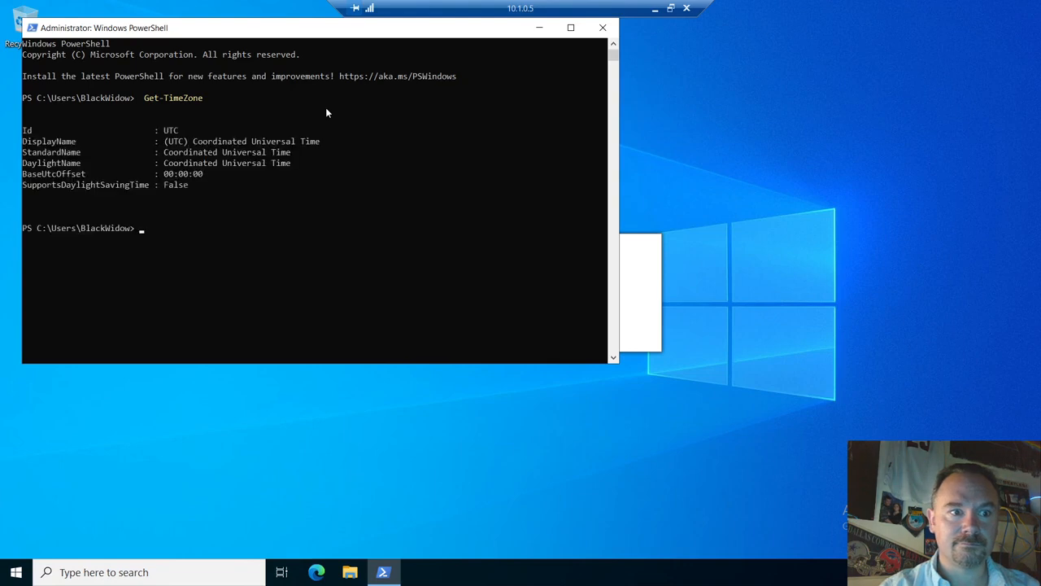
- Run Set-TimeZone "Eastern Standard Time" to switch the server to Eastern time
{"action": "type", "text": "set-time"}
{"action": "key", "text": "Tab"}
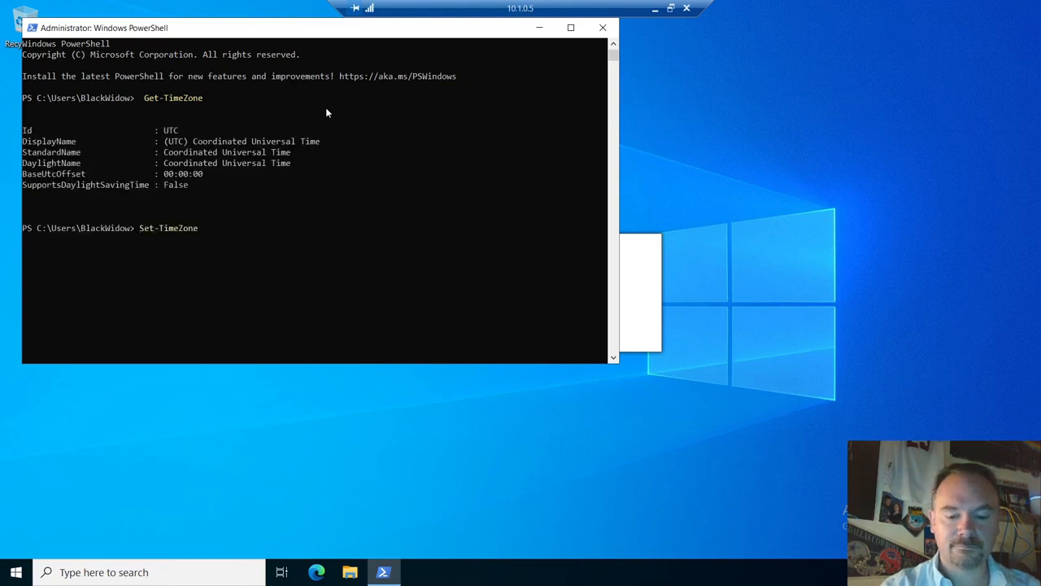
{"action": "type", "text": "\"EAstern"}
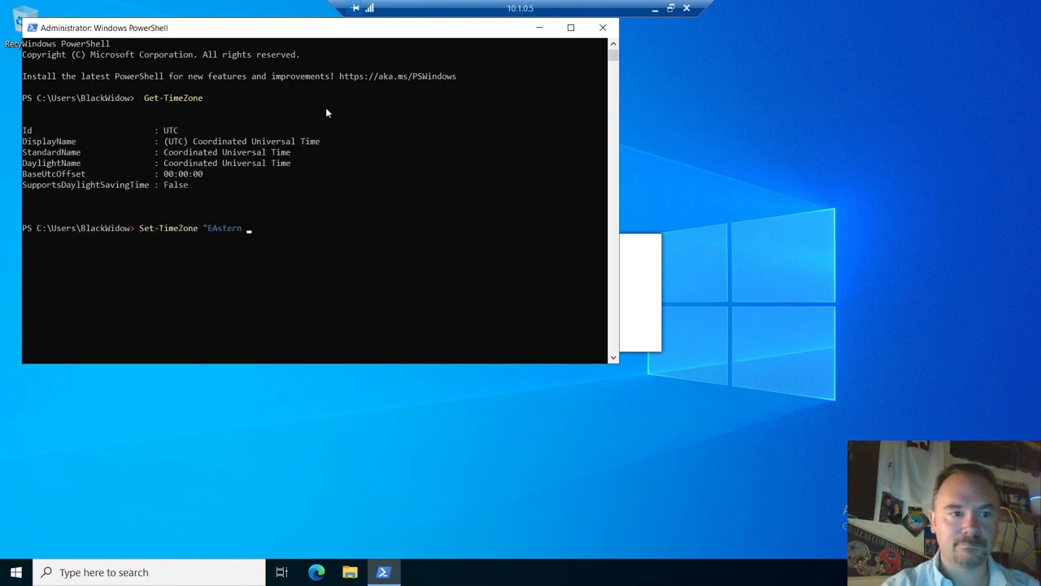
{"action": "key", "text": "BackSpace"}
{"action": "key", "text": "BackSpace"}
{"action": "key", "text": "BackSpace"}
{"action": "key", "text": "BackSpace"}
{"action": "key", "text": "BackSpace"}
{"action": "key", "text": "BackSpace"}
{"action": "key", "text": "BackSpace"}
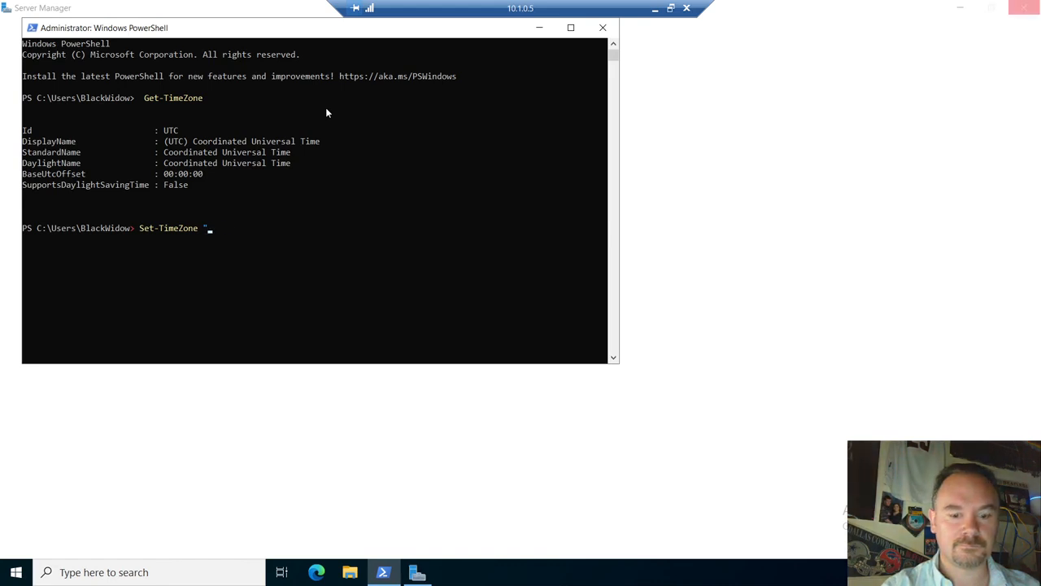
{"action": "type", "text": "Eastern"}
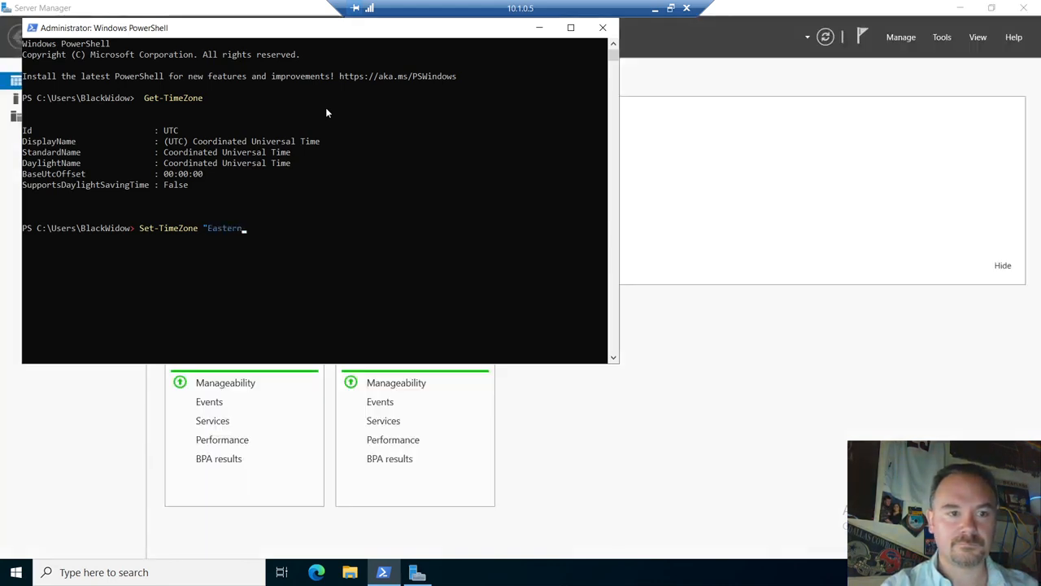
{"action": "type", "text": " Starndard T"}
{"action": "key", "text": "BackSpace"}
{"action": "key", "text": "BackSpace"}
{"action": "key", "text": "BackSpace"}
{"action": "key", "text": "BackSpace"}
{"action": "key", "text": "BackSpace"}
{"action": "key", "text": "BackSpace"}
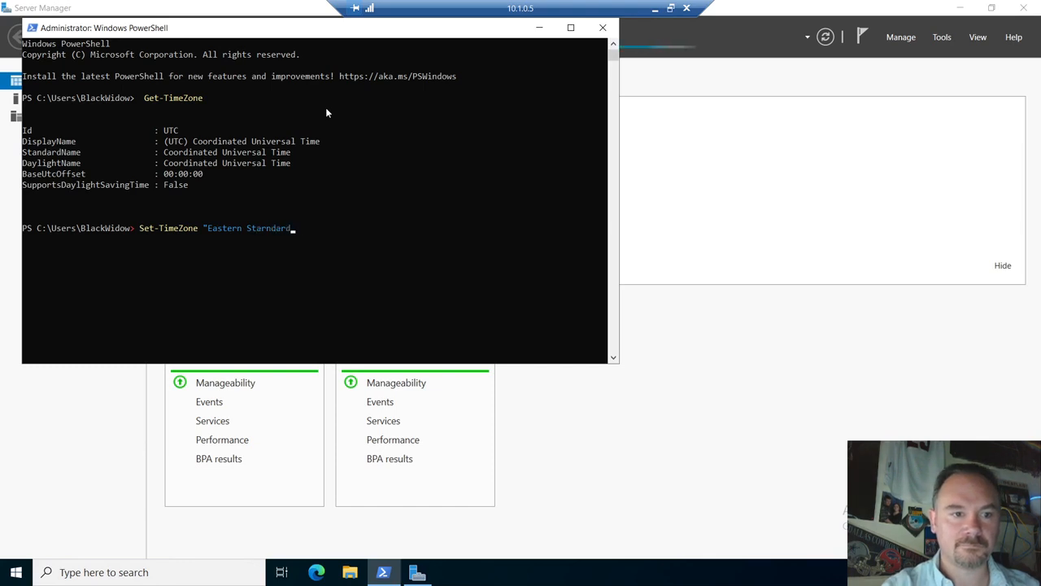
{"action": "key", "text": "BackSpace"}
{"action": "key", "text": "BackSpace"}
{"action": "type", "text": "ndard T"}
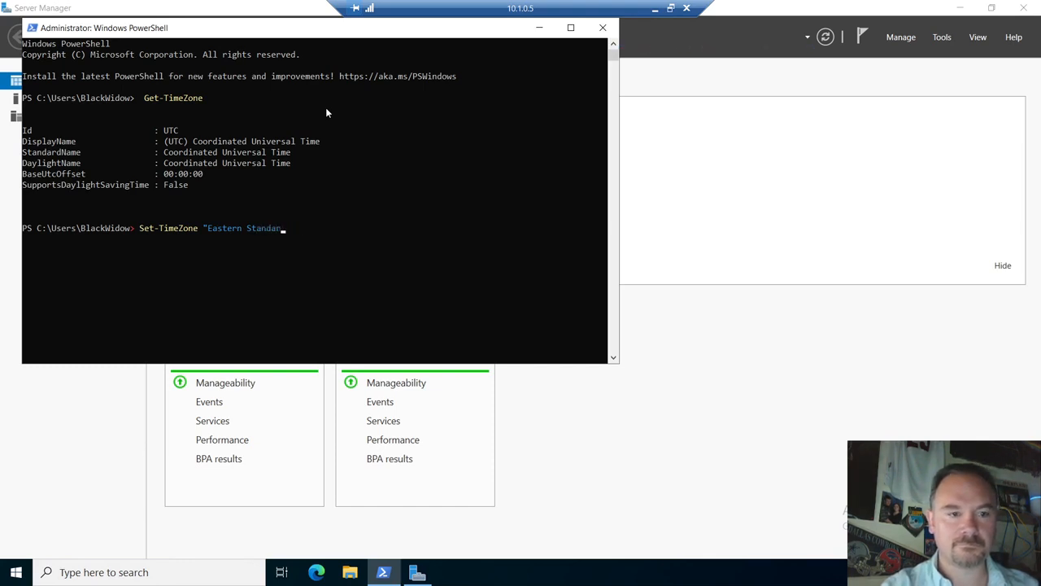
{"action": "type", "text": "ime\""}
{"action": "key", "text": "Return"}
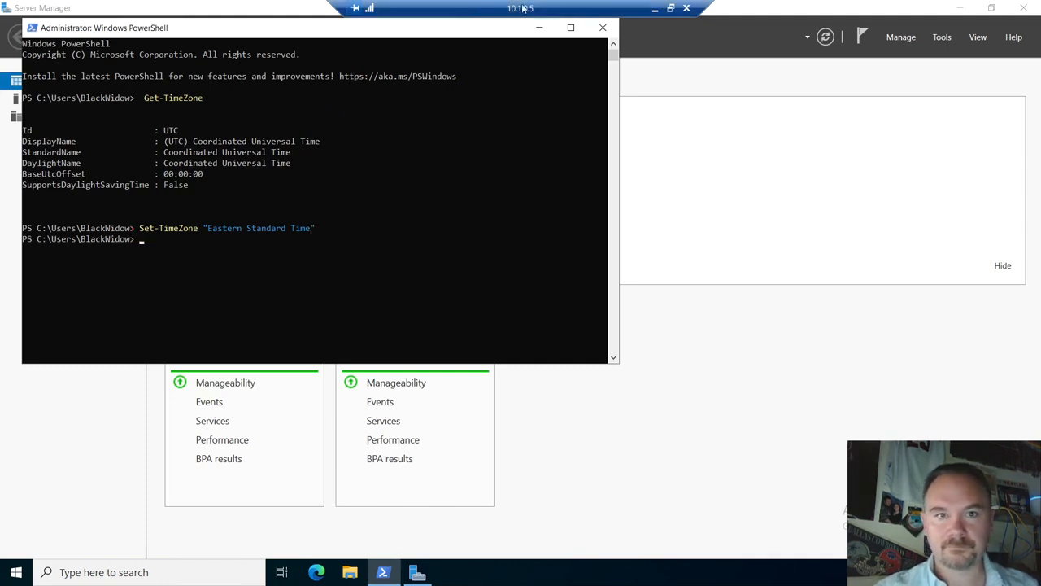
{"action": "left_click", "coordinate": [541, 30]}
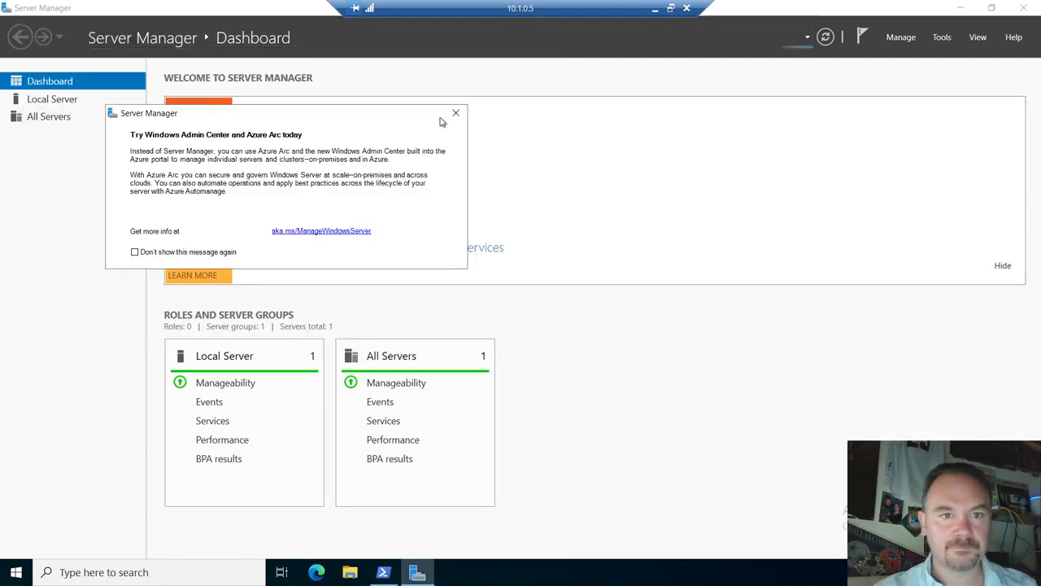
- Turn IE Enhanced Security off for administrators and users, then open System Properties via WORKGROUP
{"action": "left_click", "coordinate": [456, 116]}
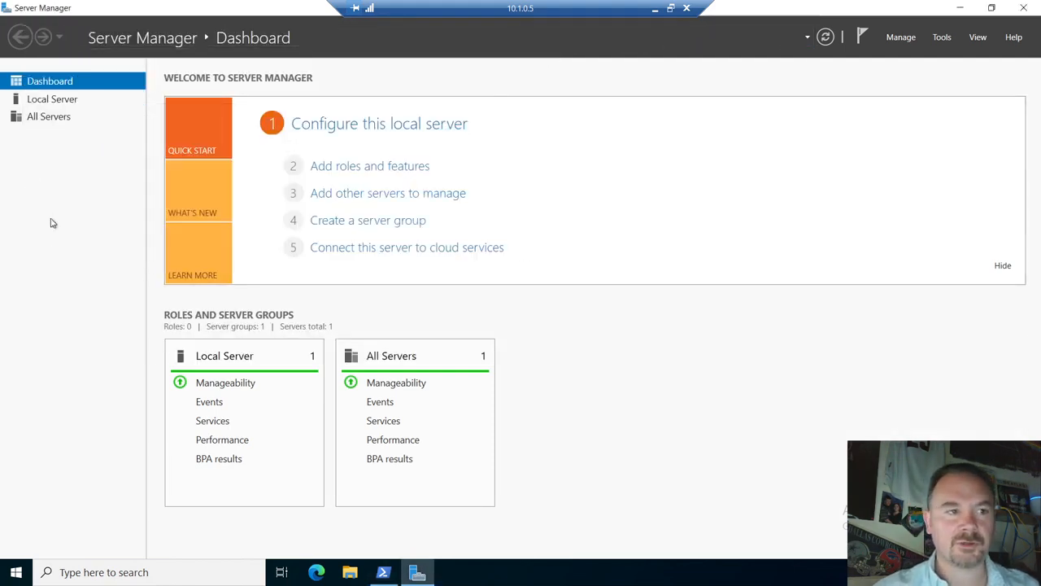
{"action": "left_click", "coordinate": [52, 99]}
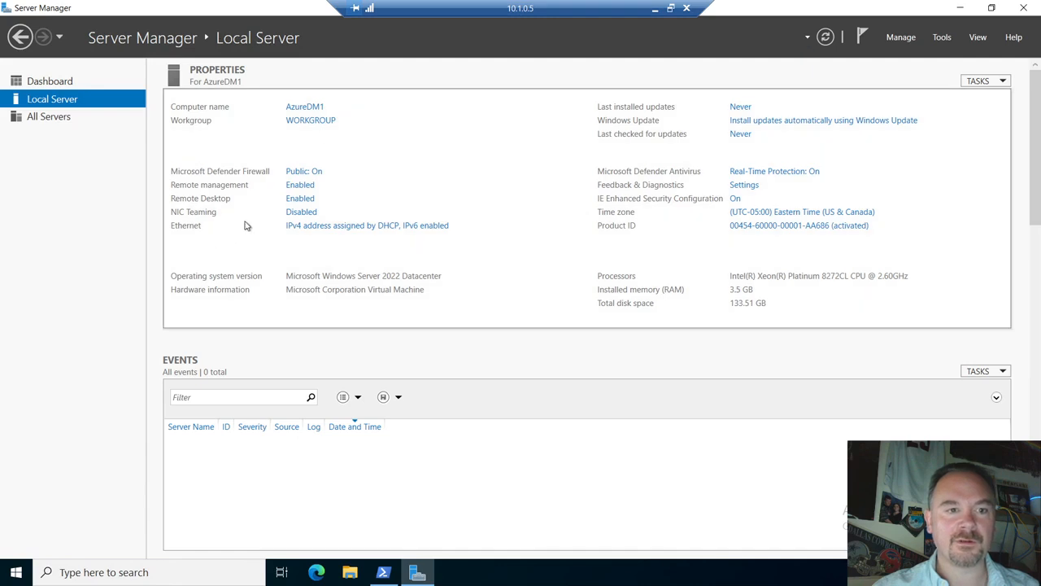
{"action": "left_click", "coordinate": [737, 199]}
{"action": "left_click", "coordinate": [433, 267]}
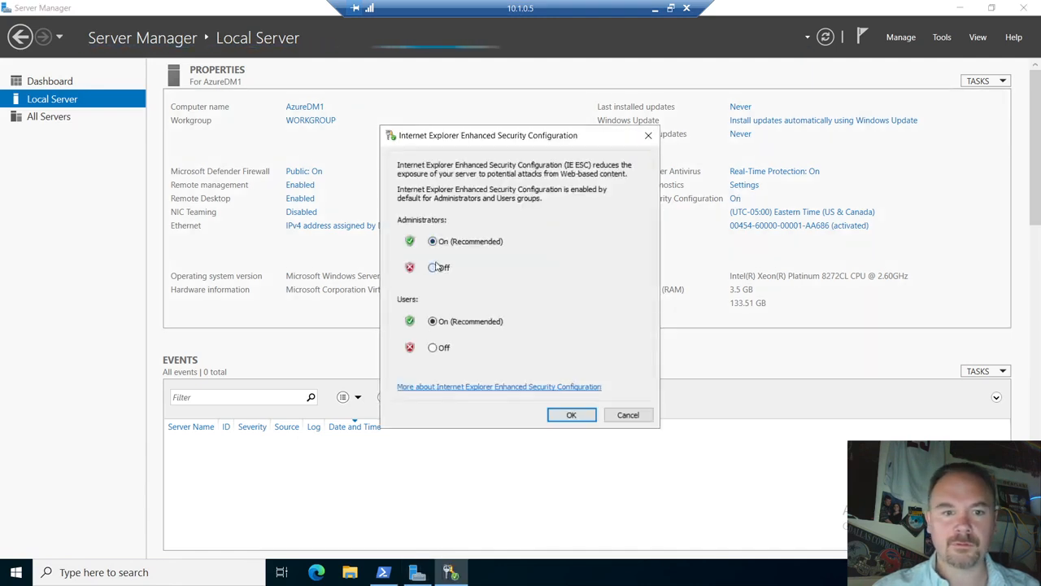
{"action": "left_click", "coordinate": [432, 347]}
{"action": "left_click", "coordinate": [571, 415]}
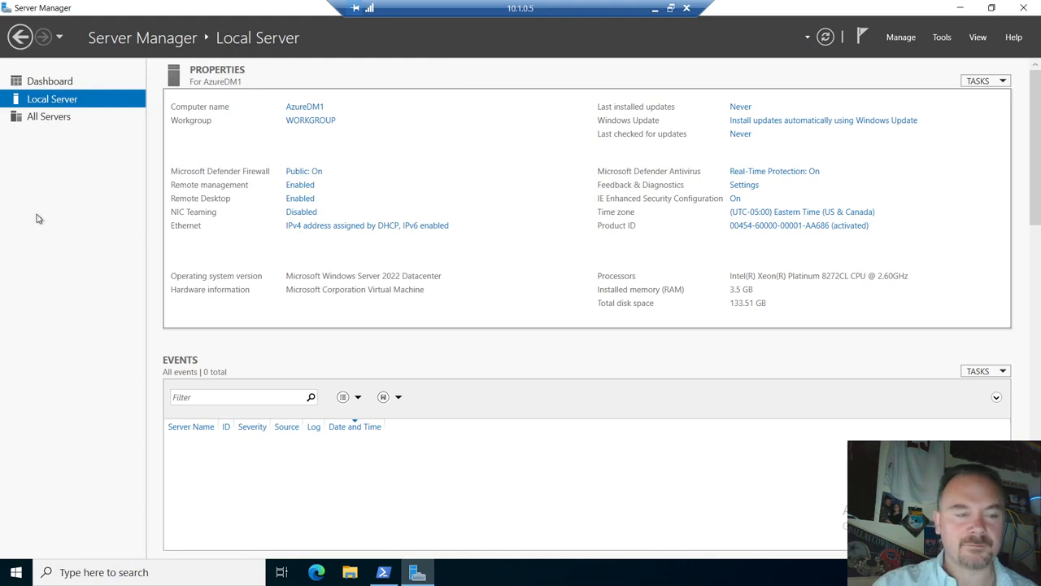
{"action": "left_click", "coordinate": [319, 119]}
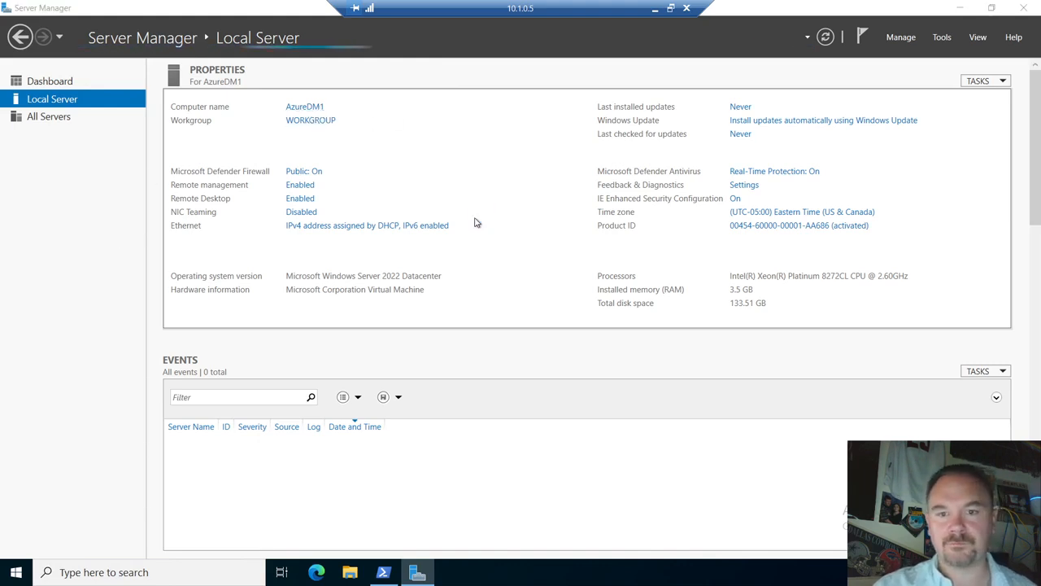
{"action": "left_click_drag", "start_coordinate": [230, 66], "coordinate": [397, 99]}
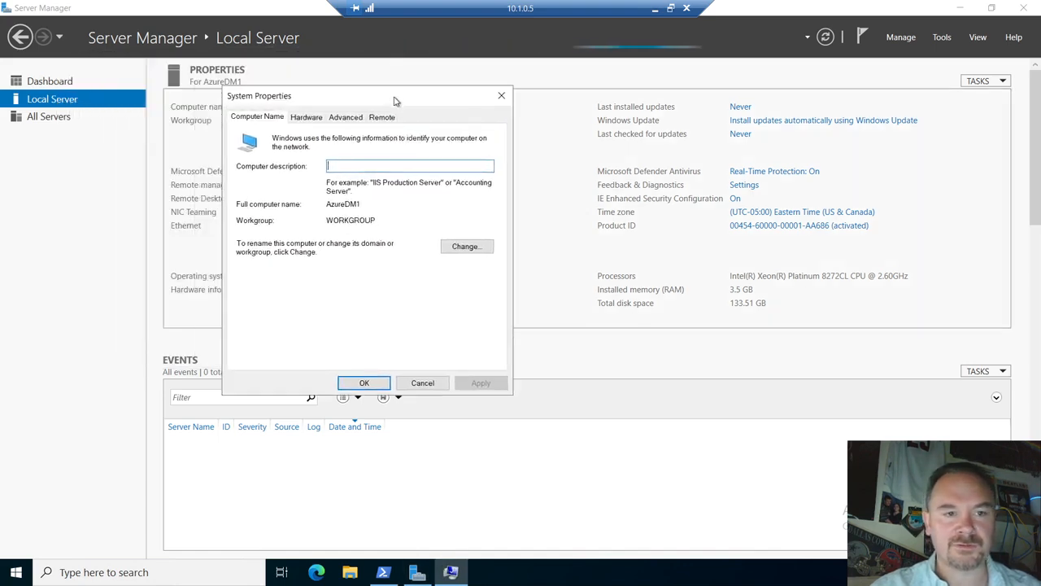
- Select Domain membership, then ping DC1.contoso.com in PowerShell, which fails to resolve
{"action": "left_click", "coordinate": [462, 246]}
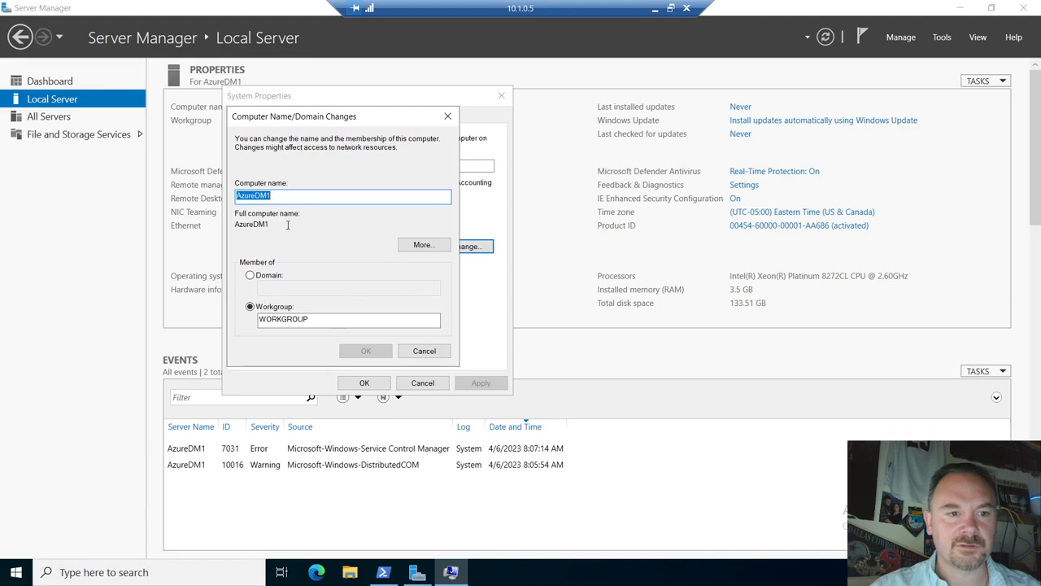
{"action": "left_click", "coordinate": [251, 276]}
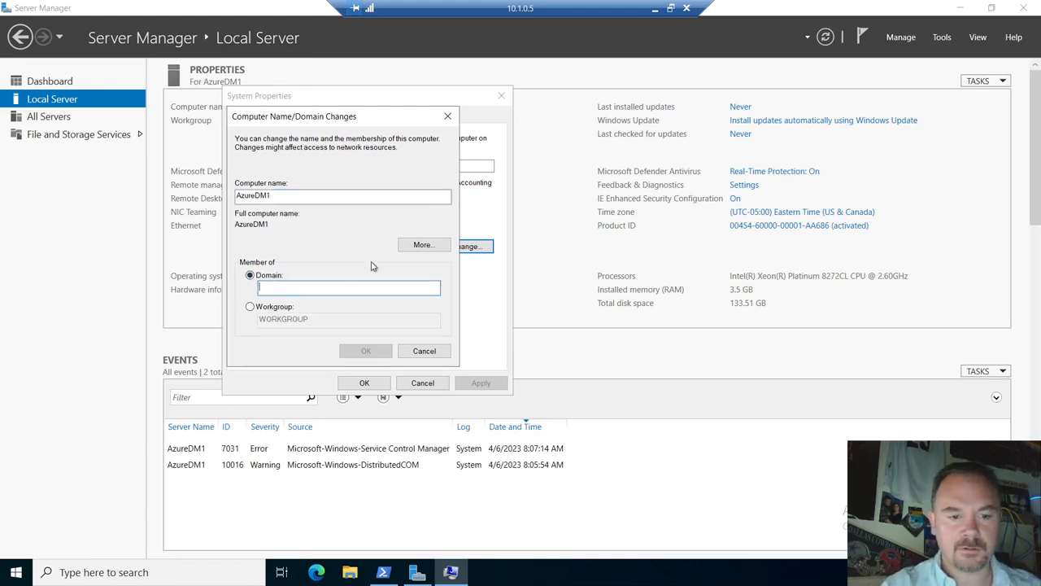
{"action": "left_click", "coordinate": [384, 572]}
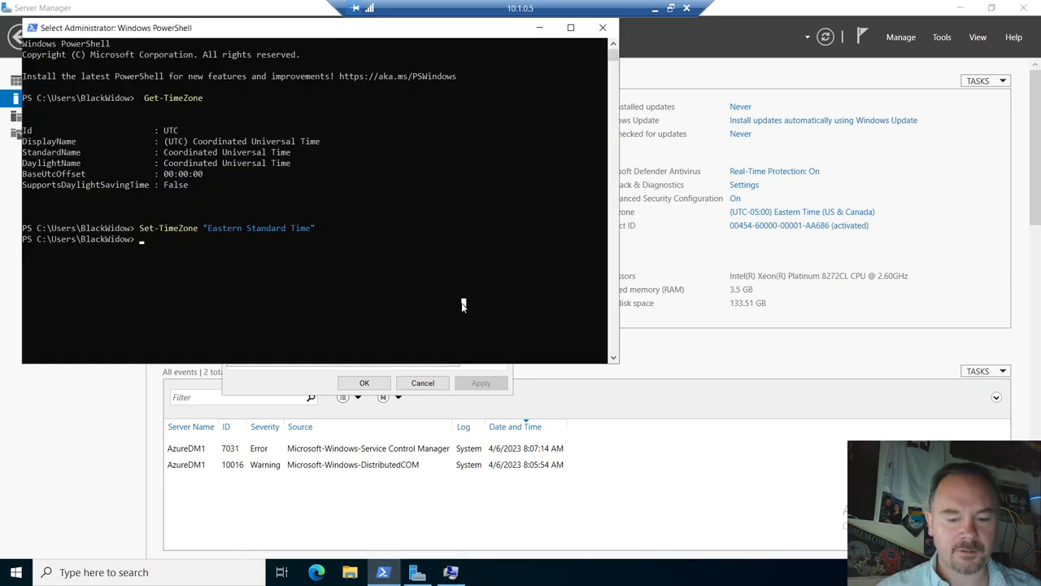
{"action": "key", "text": "Escape"}
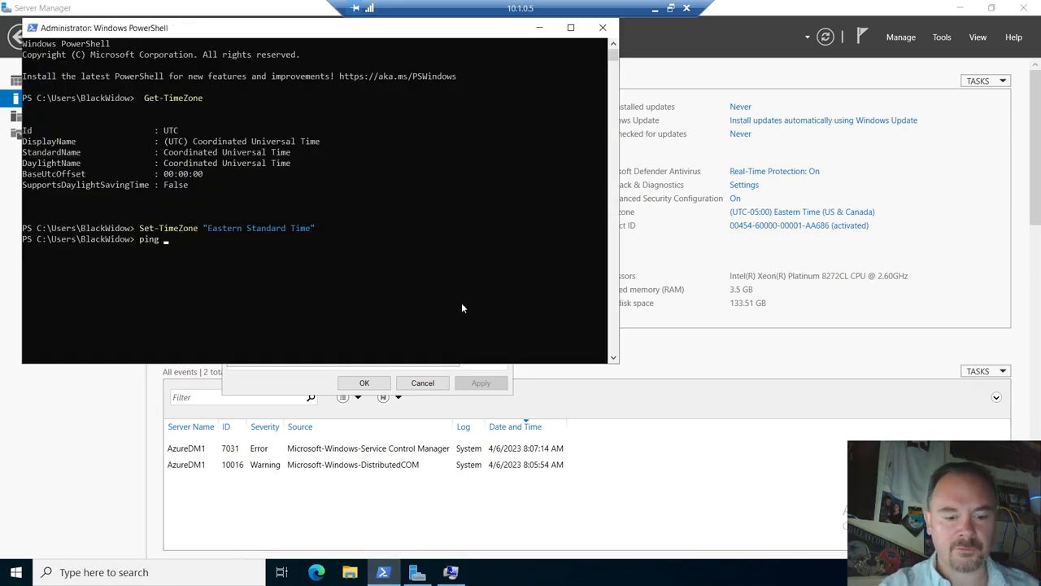
{"action": "type", "text": "D"}
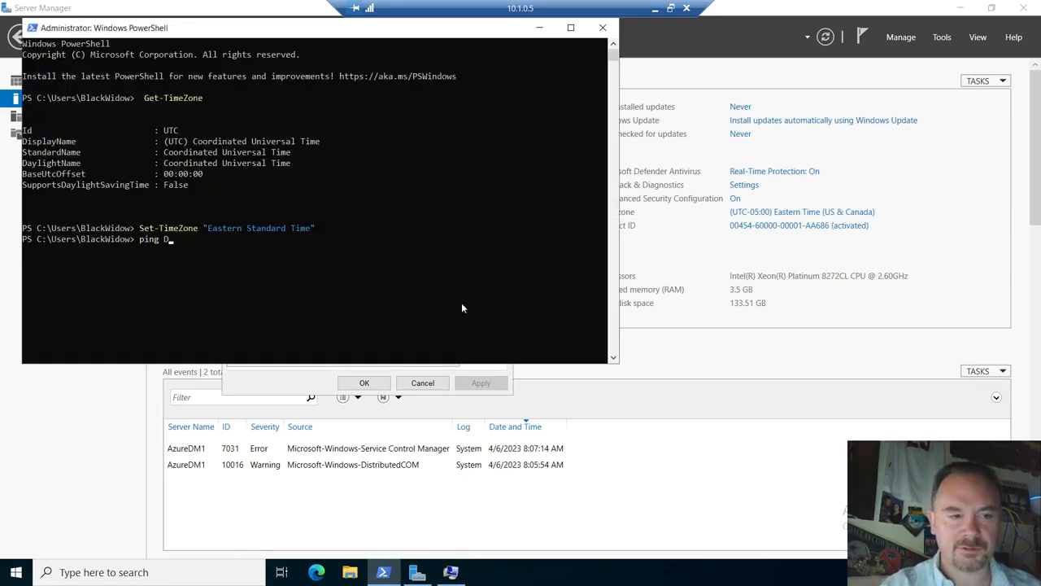
{"action": "type", "text": "C1.contoso.com"}
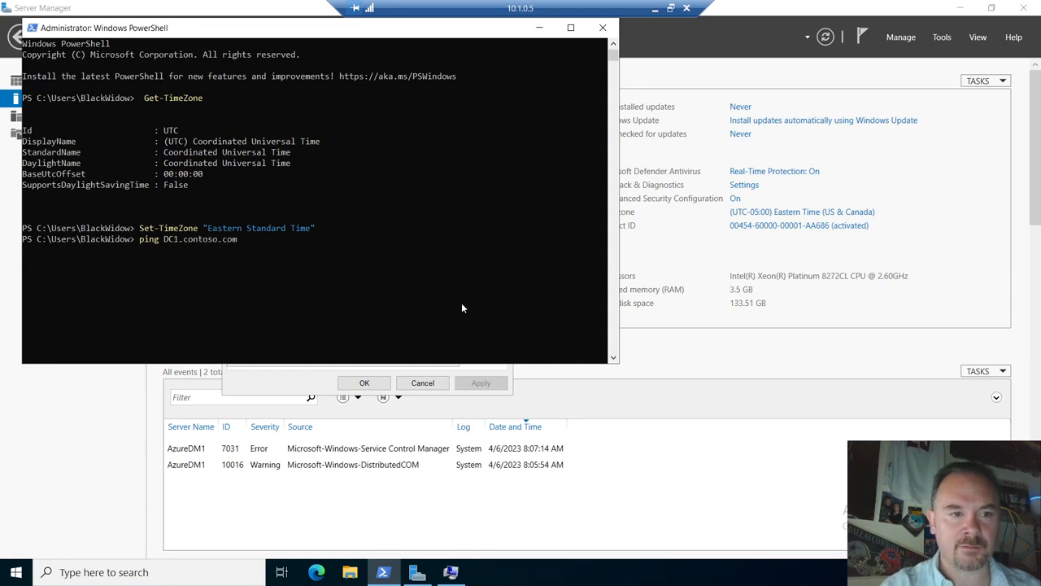
{"action": "key", "text": "Return"}
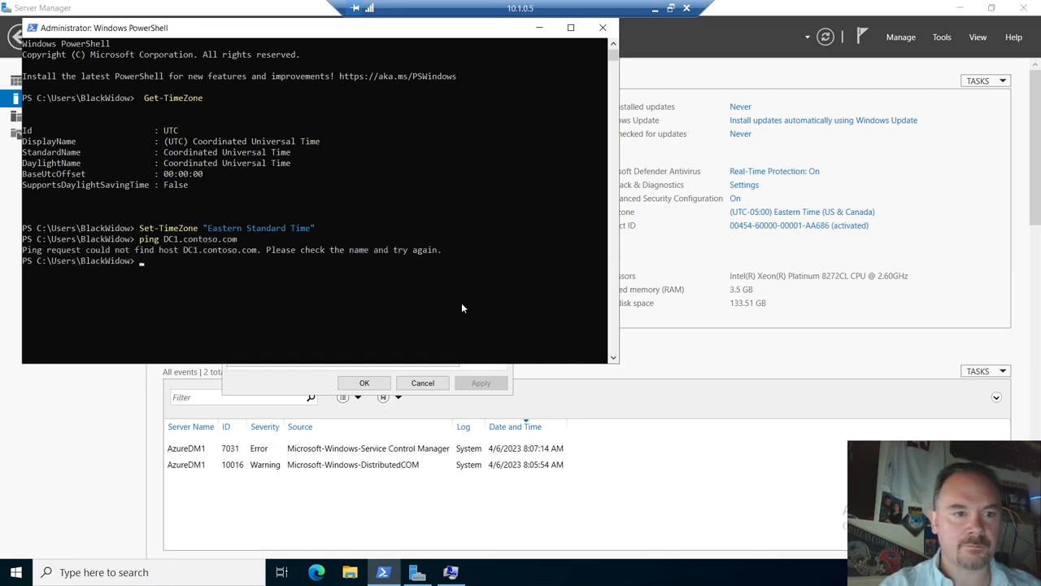
- Ping 10.6.11.1 and 10.6.11.8, confirming both reply with 0% loss
{"action": "left_click", "coordinate": [461, 308]}
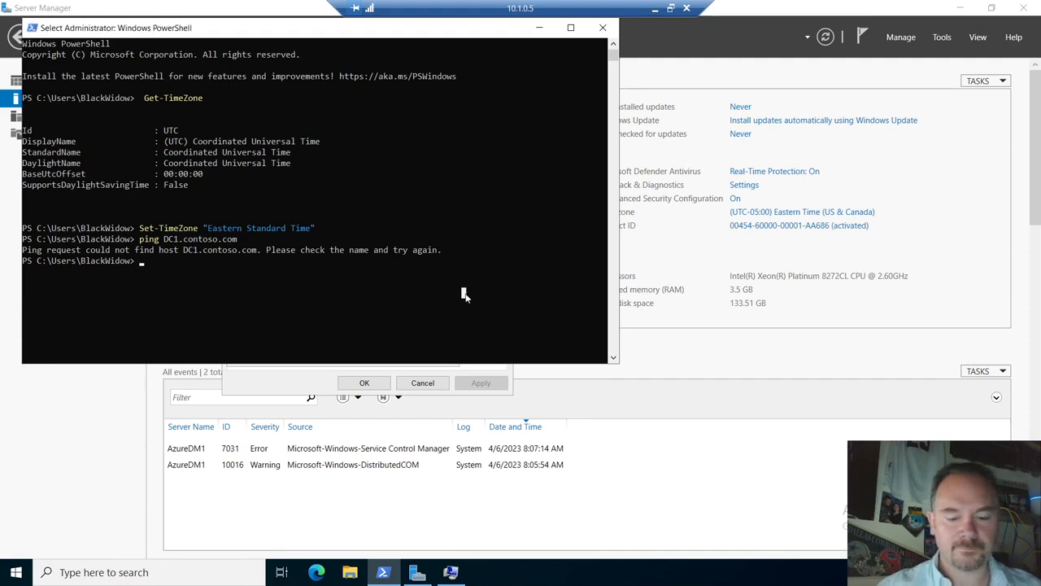
{"action": "key", "text": "Escape"}
{"action": "type", "text": "ping "}
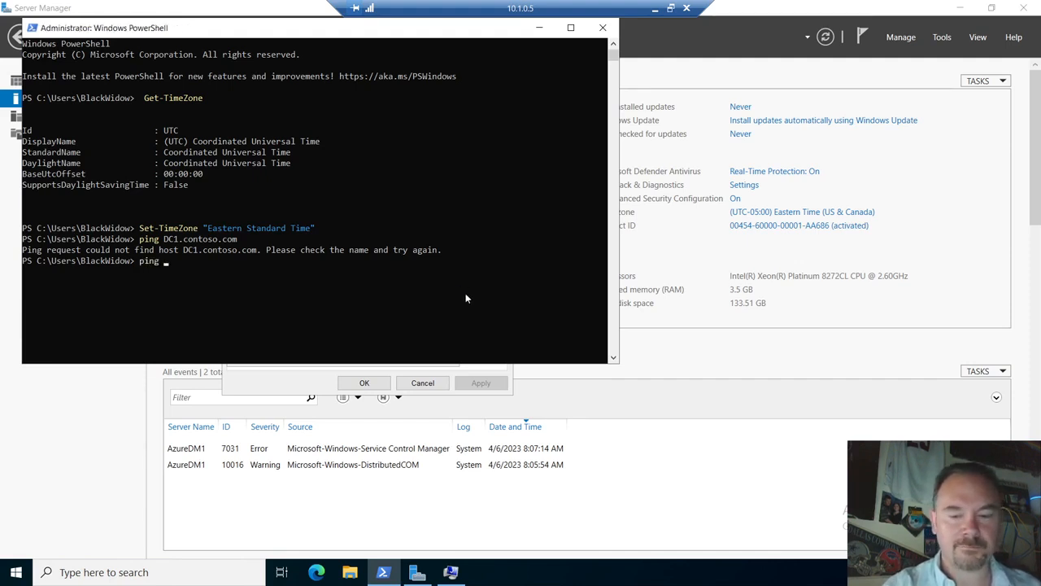
{"action": "type", "text": "10."}
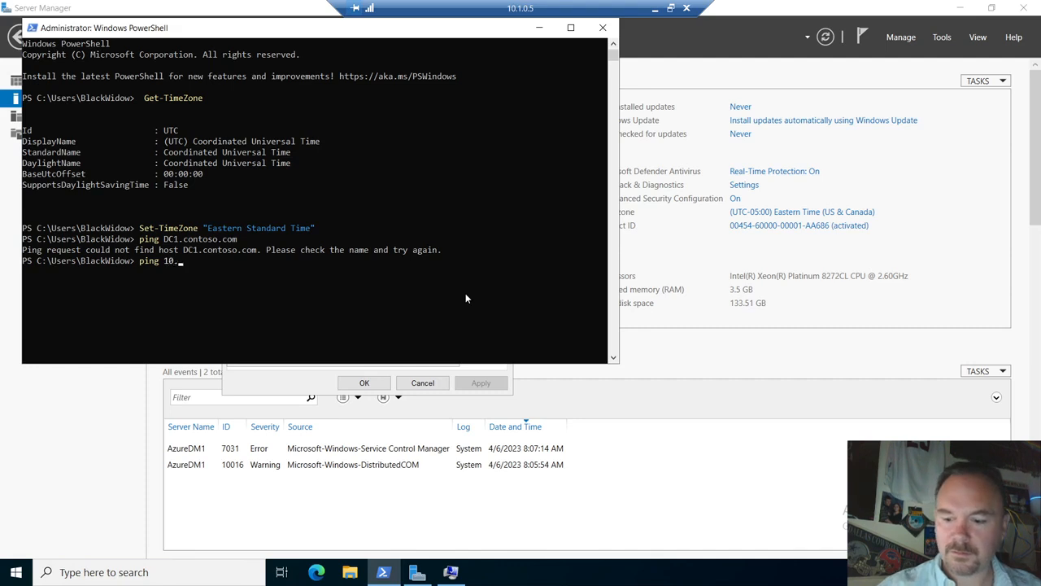
{"action": "type", "text": "6.11.1"}
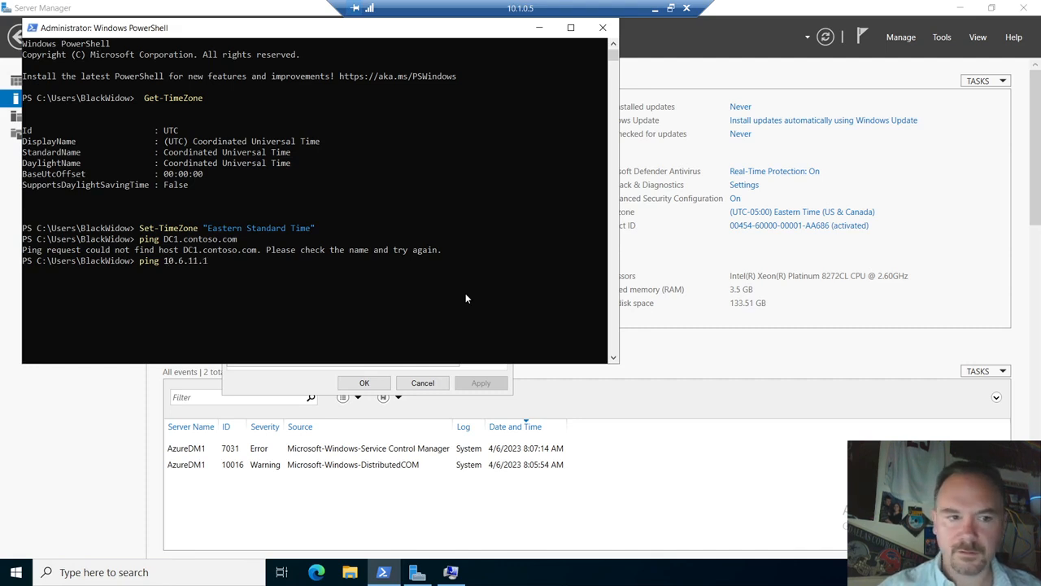
{"action": "key", "text": "Return"}
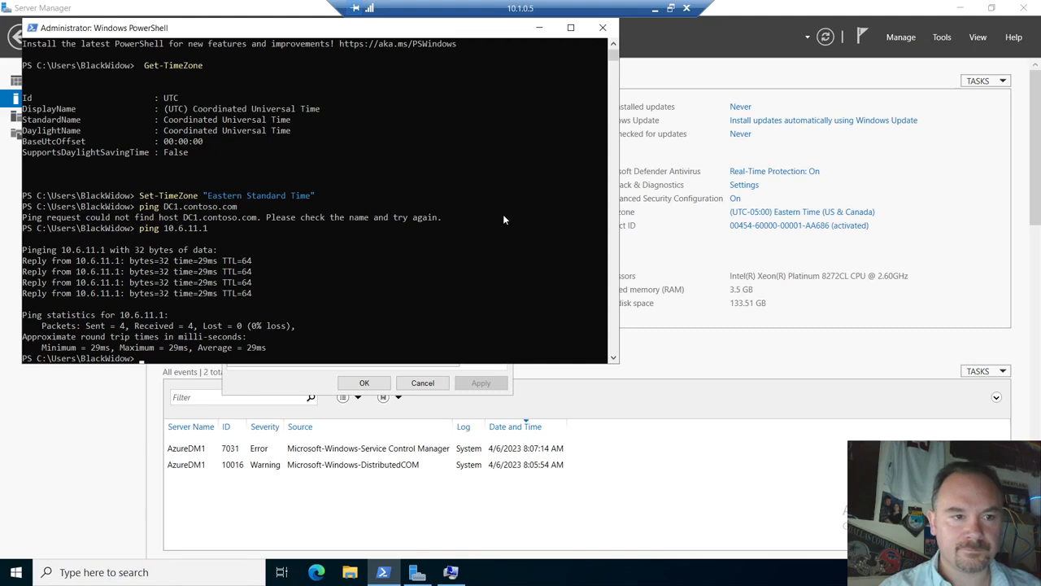
{"action": "key", "text": "Up"}
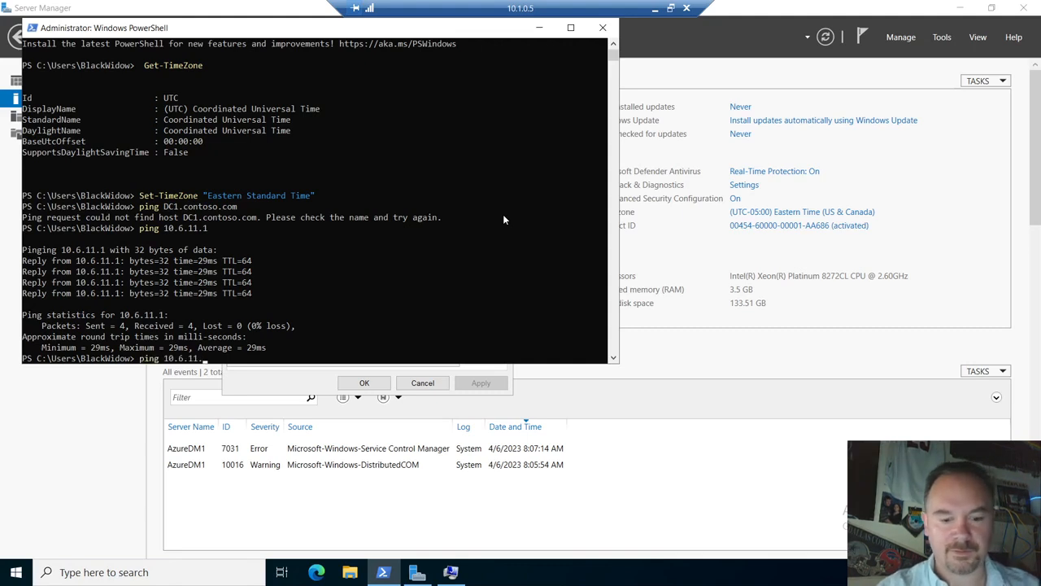
{"action": "type", "text": "8"}
{"action": "key", "text": "Return"}
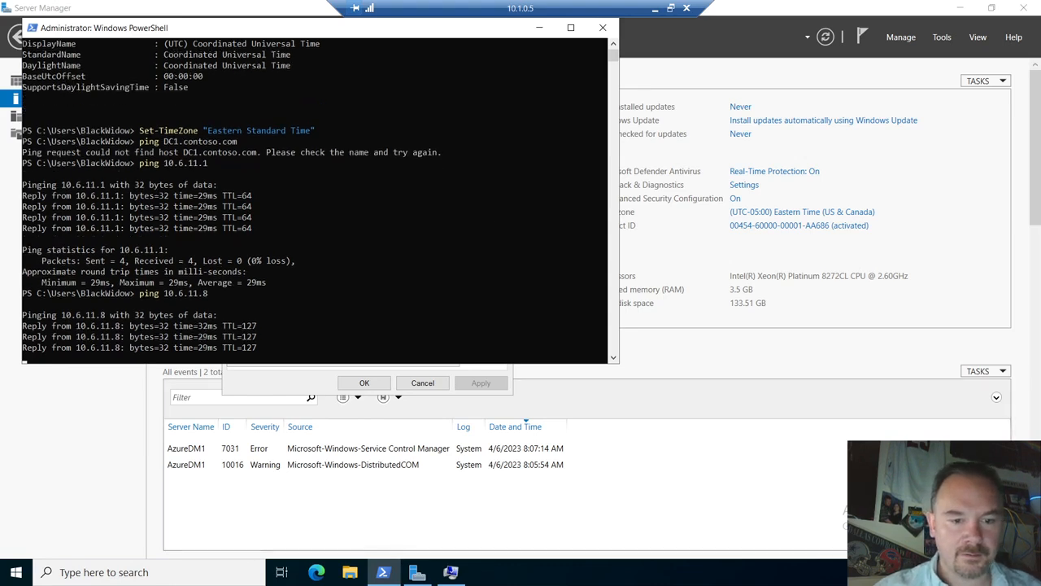
{"action": "left_click", "coordinate": [451, 574]}
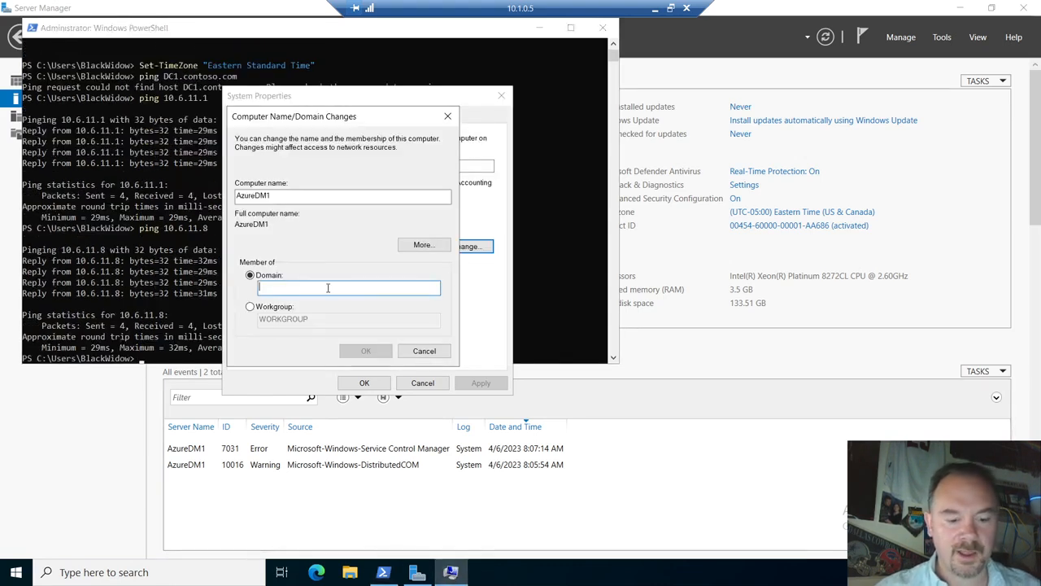
- Attempt joining contoso.com, dismiss the domain-controller-not-found error, and cancel both dialogs
{"action": "type", "text": "contoso"}
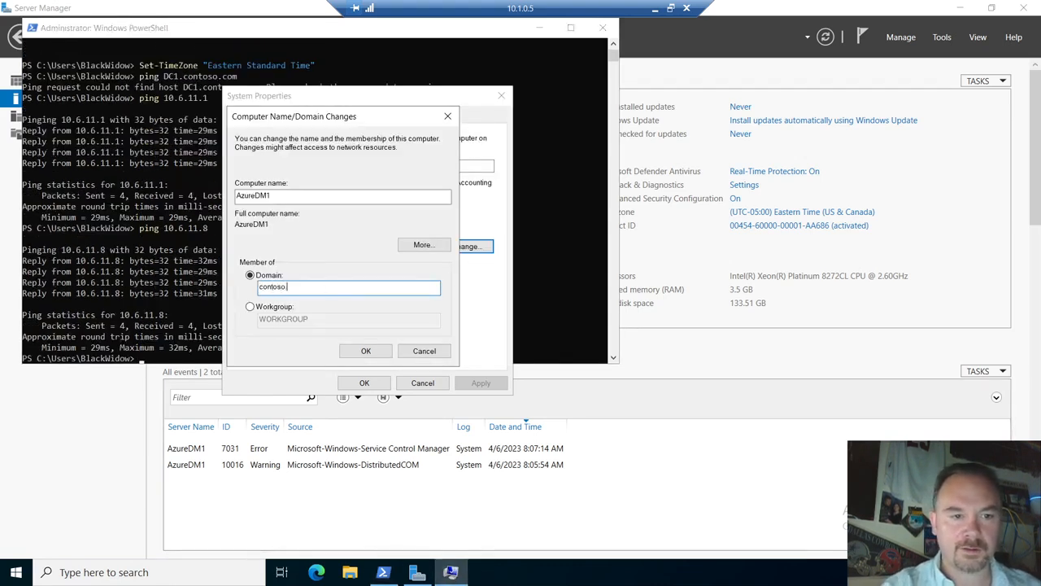
{"action": "type", "text": ".com"}
{"action": "key", "text": "Return"}
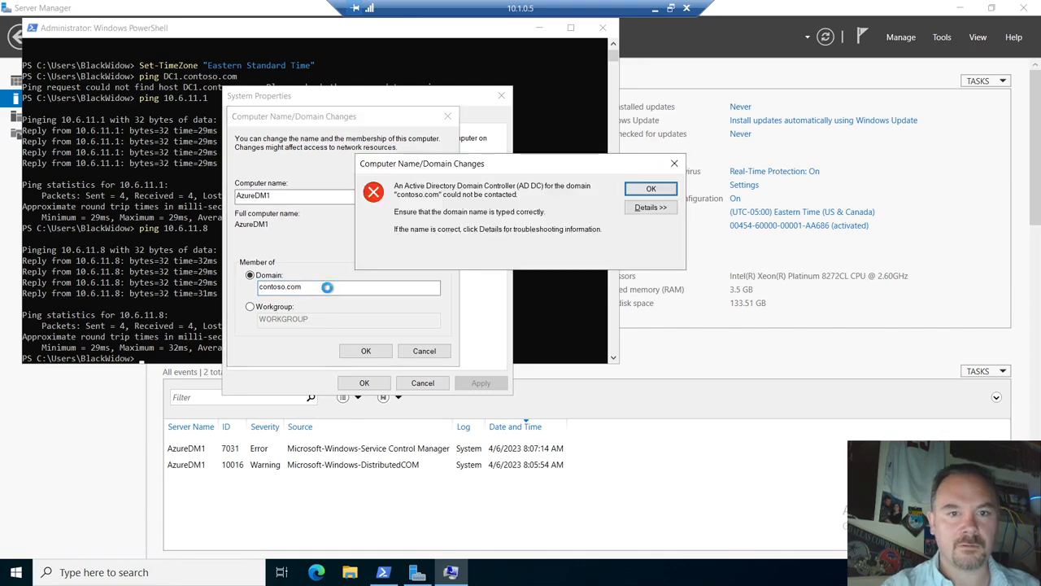
{"action": "left_click", "coordinate": [651, 189]}
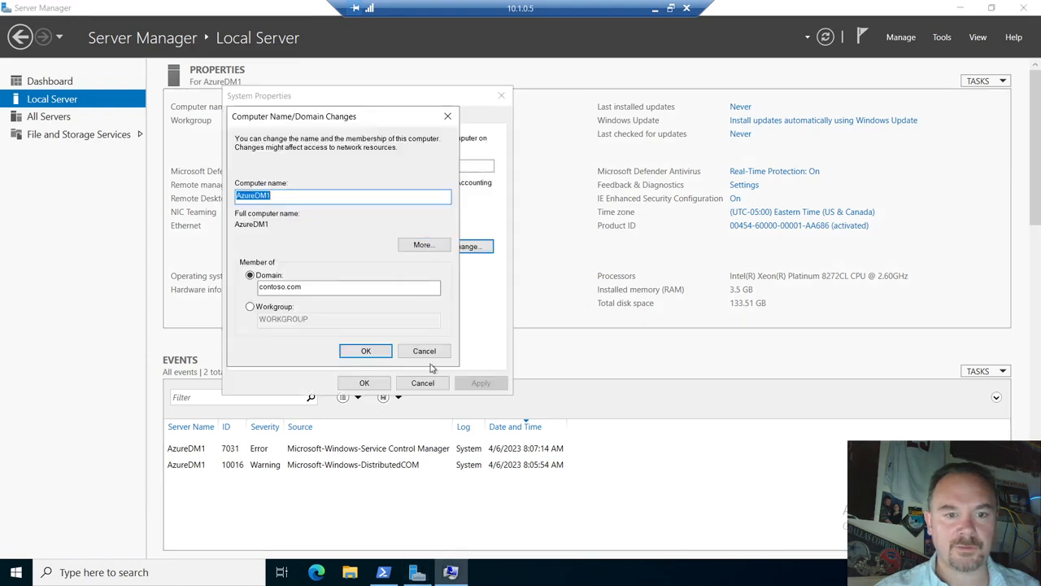
{"action": "left_click", "coordinate": [424, 350]}
{"action": "left_click", "coordinate": [422, 383]}
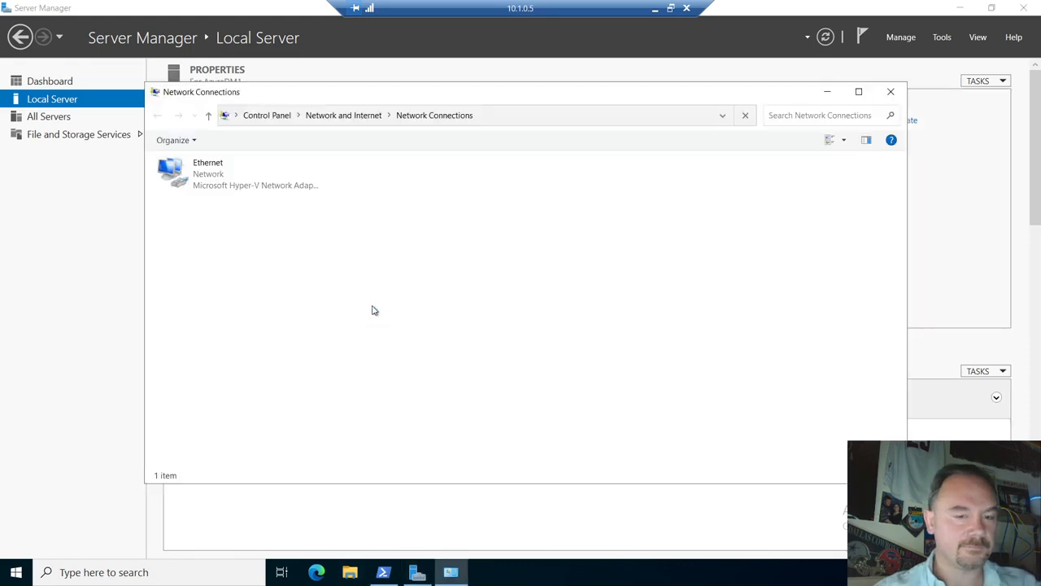
- Add 10.6.11.8 as a DNS server in the Ethernet adapter's advanced IPv4 settings
{"action": "double_click", "coordinate": [242, 175]}
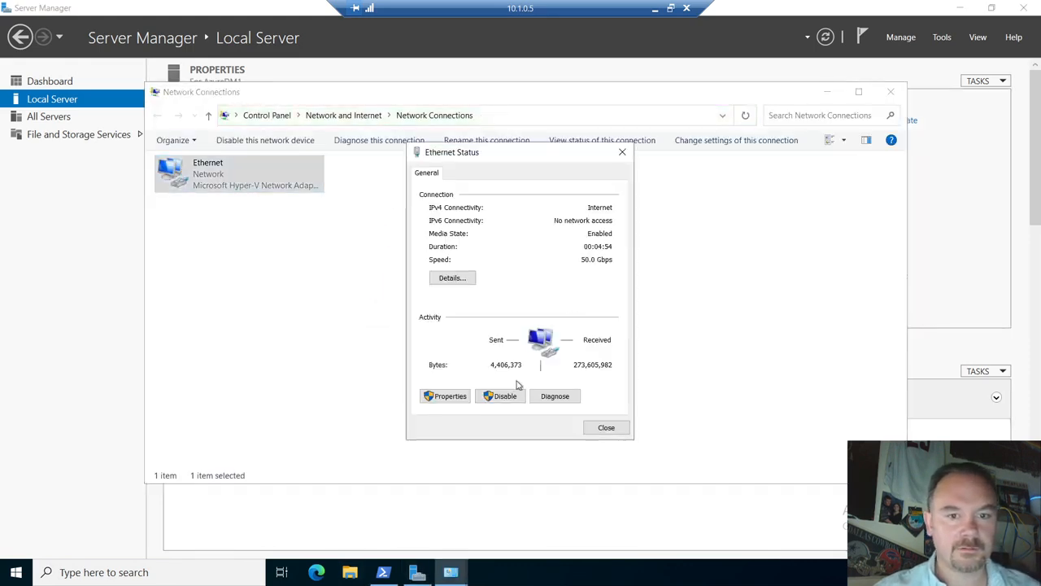
{"action": "left_click", "coordinate": [446, 397]}
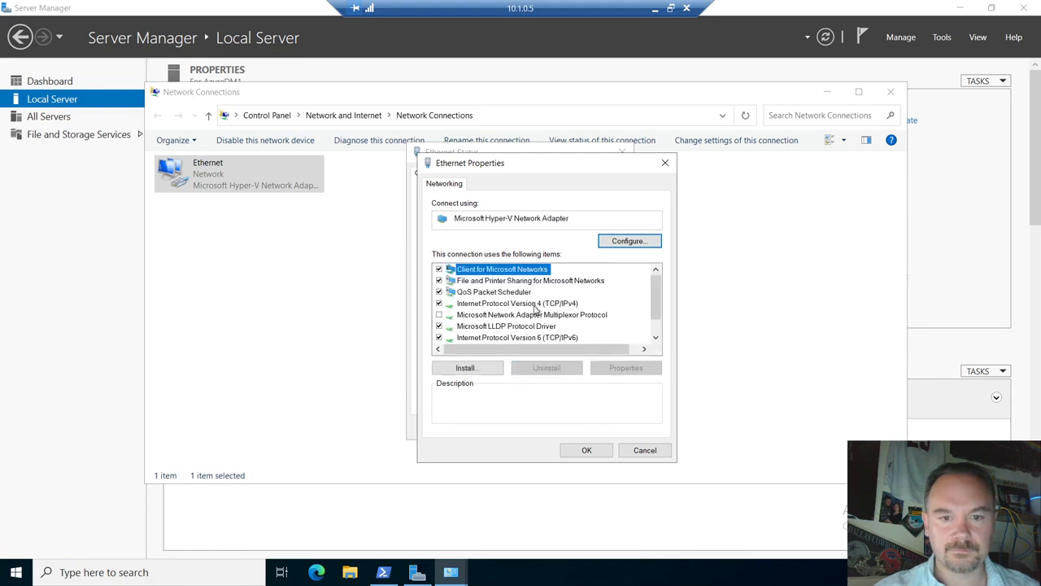
{"action": "double_click", "coordinate": [537, 308]}
{"action": "left_click", "coordinate": [640, 462]}
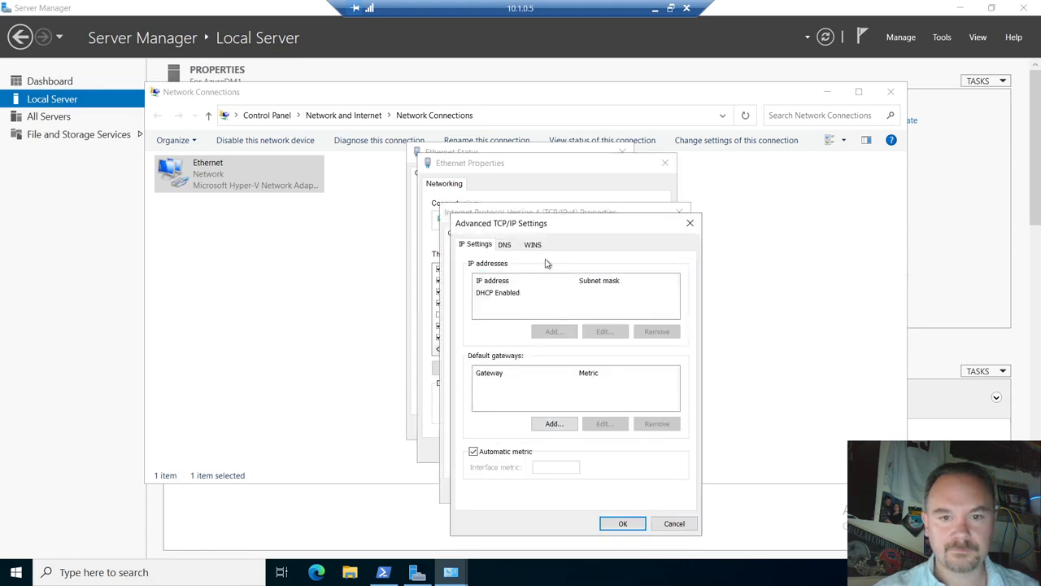
{"action": "left_click", "coordinate": [505, 245]}
{"action": "left_click", "coordinate": [549, 329]}
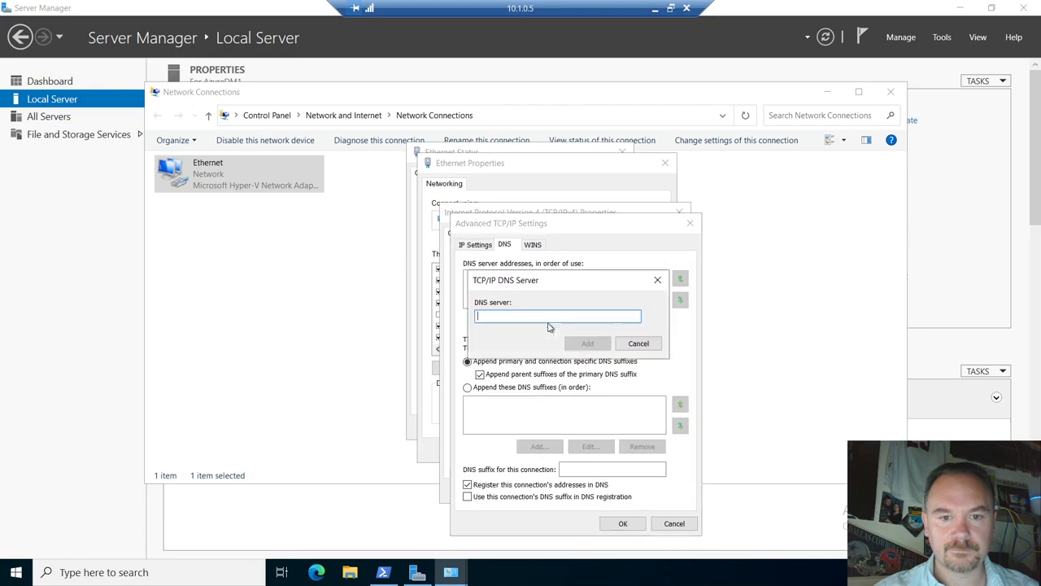
{"action": "type", "text": "1"}
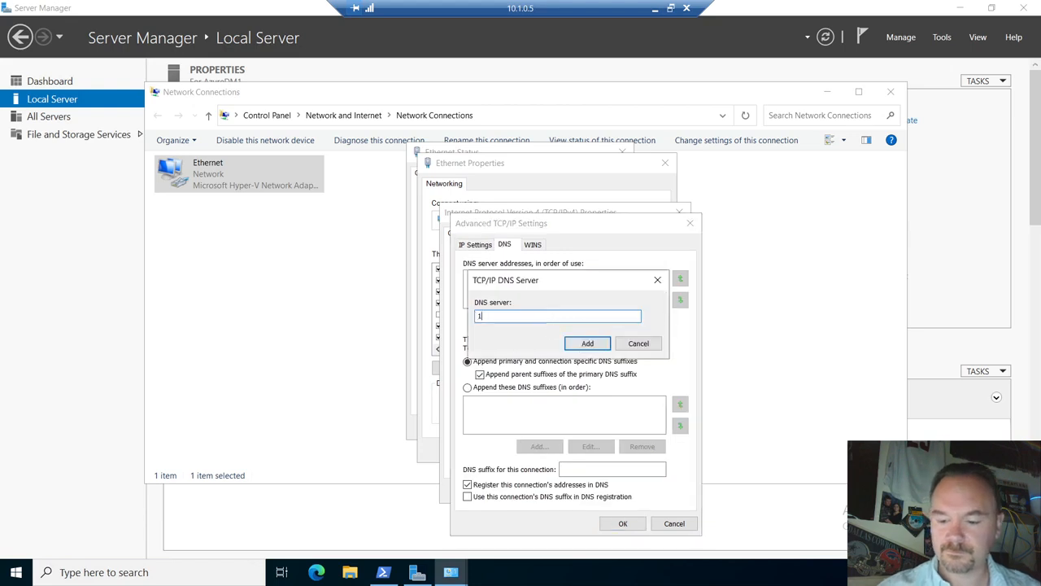
{"action": "type", "text": "0.6.11.8"}
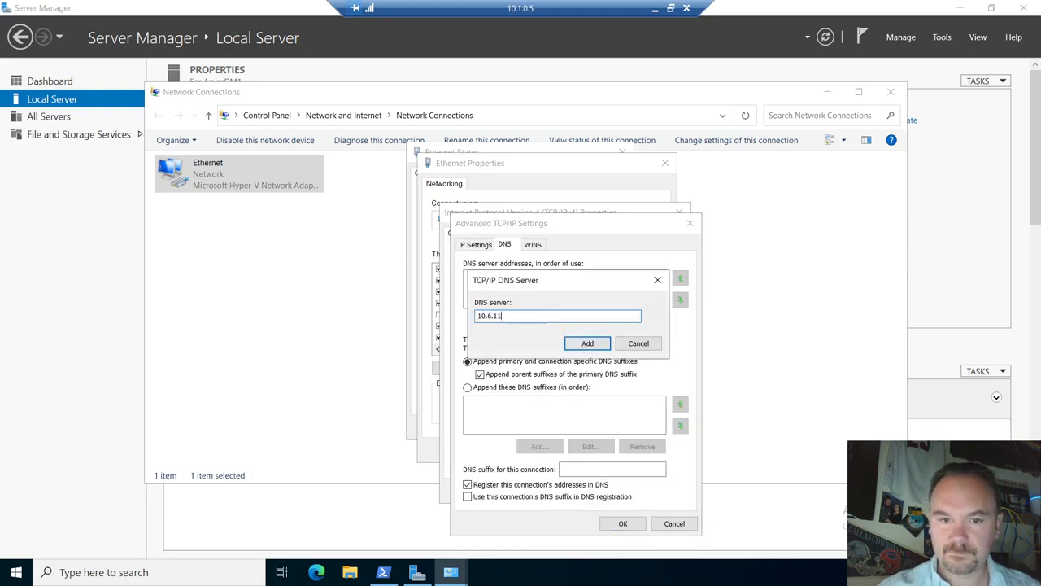
{"action": "left_click", "coordinate": [579, 345]}
{"action": "left_click", "coordinate": [623, 523]}
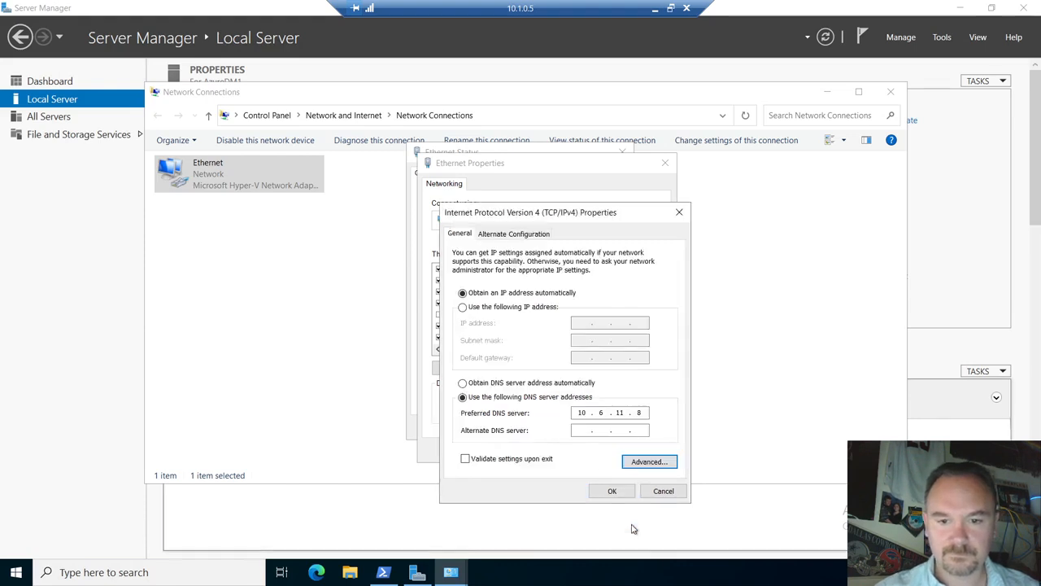
- Set 8.8.8.8 as the alternate DNS server and save the adapter properties
{"action": "left_click", "coordinate": [574, 414]}
{"action": "left_click", "coordinate": [586, 430]}
{"action": "type", "text": "8."}
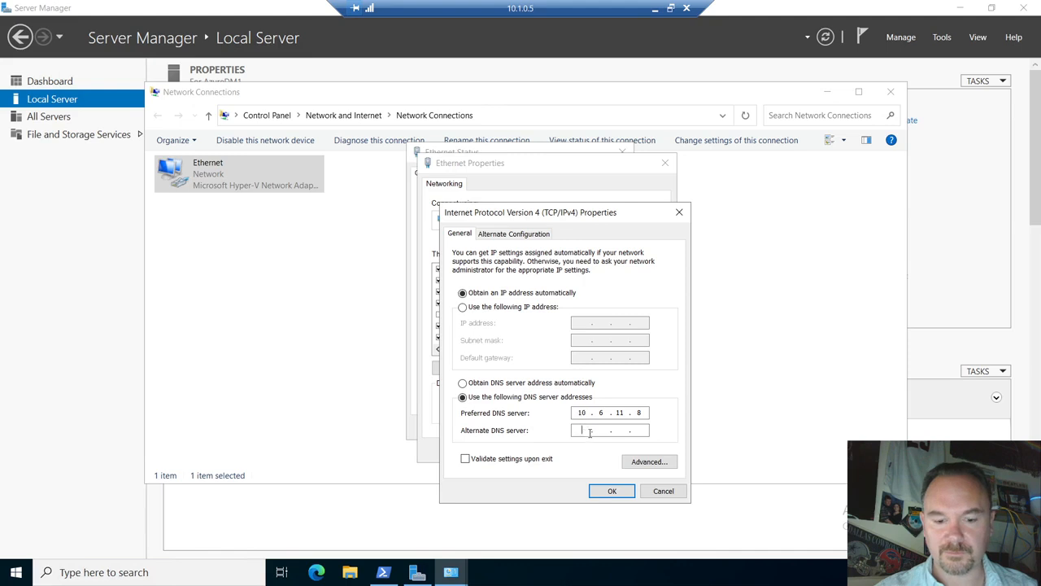
{"action": "type", "text": "8.8.8"}
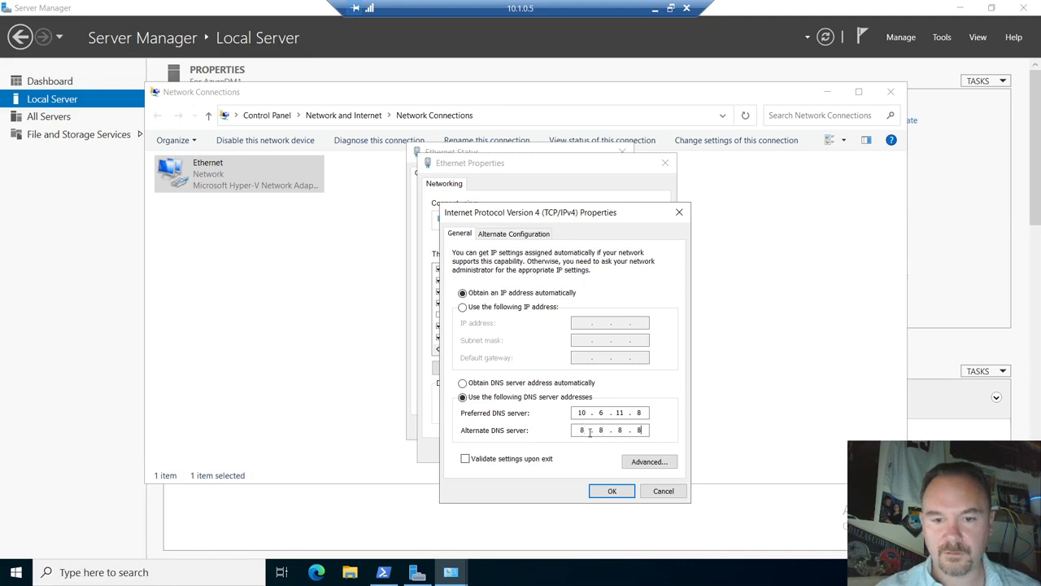
{"action": "left_click", "coordinate": [612, 491]}
{"action": "left_click", "coordinate": [589, 452]}
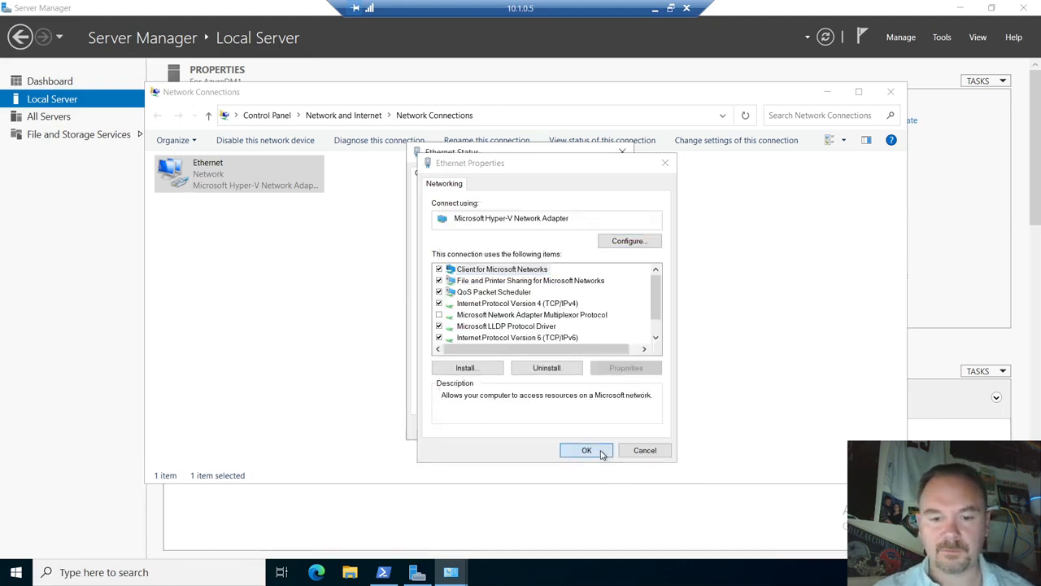
{"action": "left_click", "coordinate": [601, 429]}
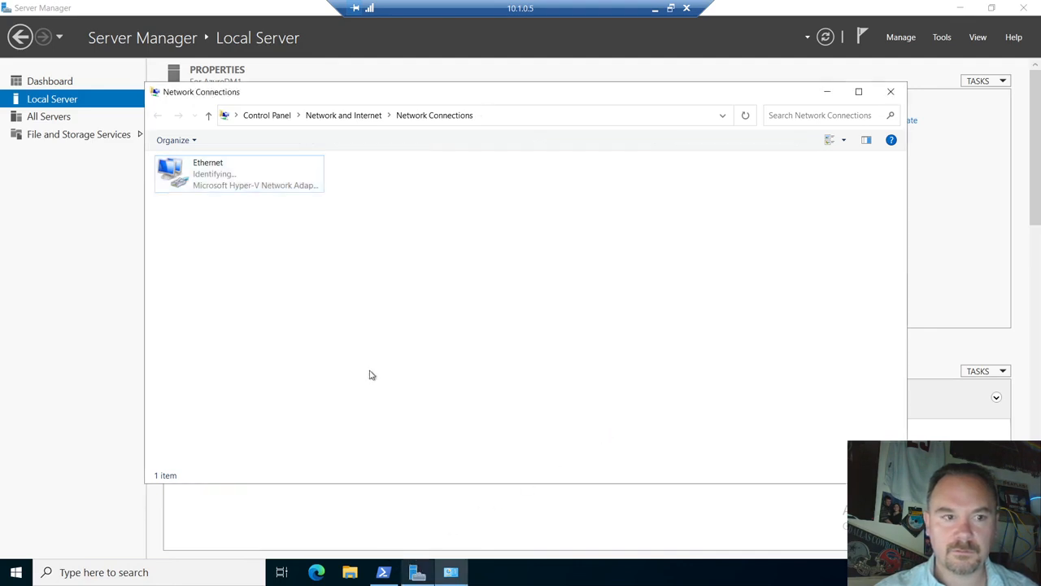
- Retry joining contoso.com, hit the domain-controller-not-found error again, and cancel
{"action": "left_click", "coordinate": [418, 574]}
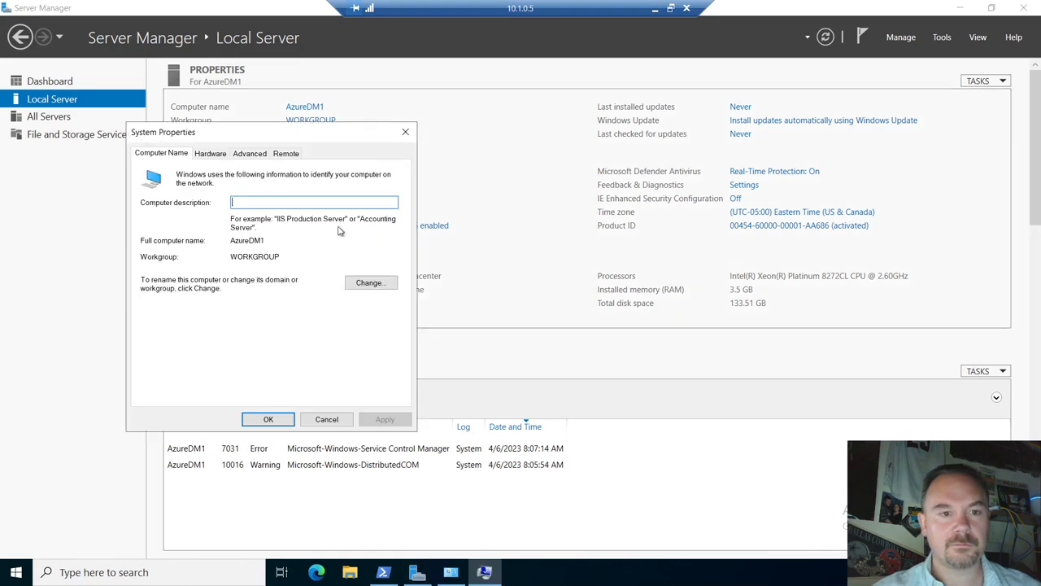
{"action": "left_click", "coordinate": [362, 282]}
{"action": "left_click", "coordinate": [161, 310]}
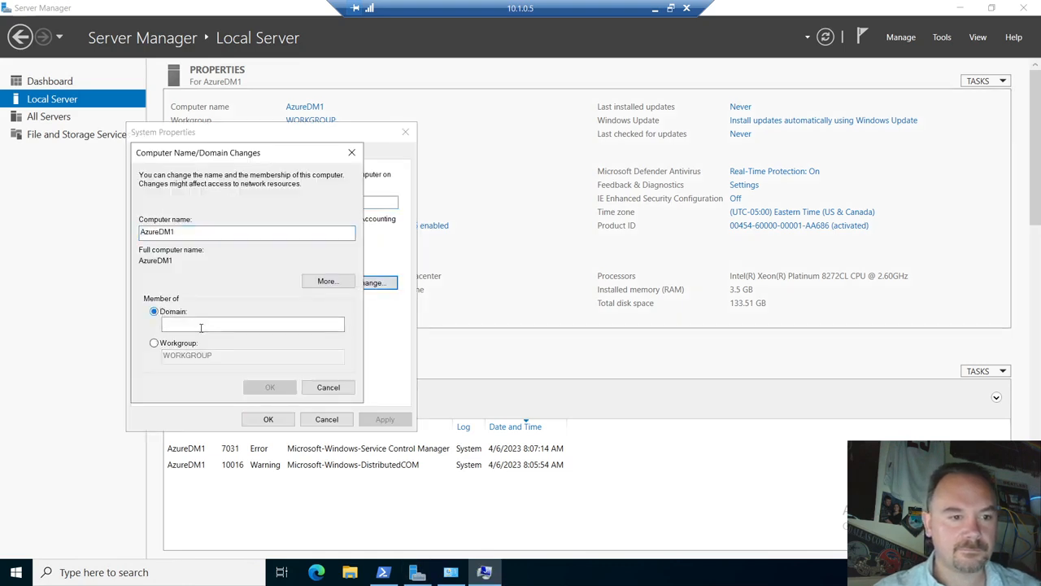
{"action": "type", "text": "contoso.com"}
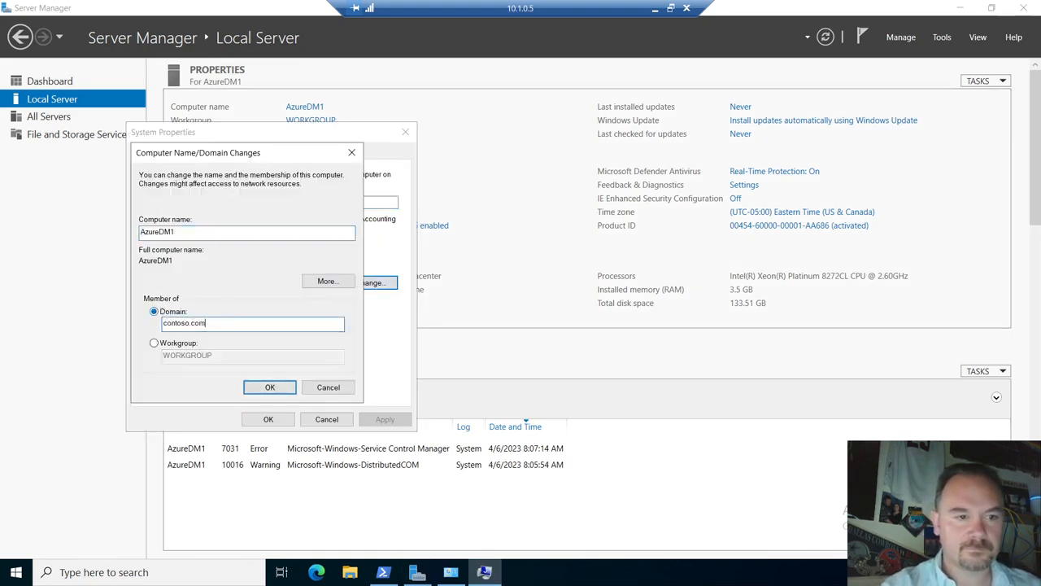
{"action": "key", "text": "Return"}
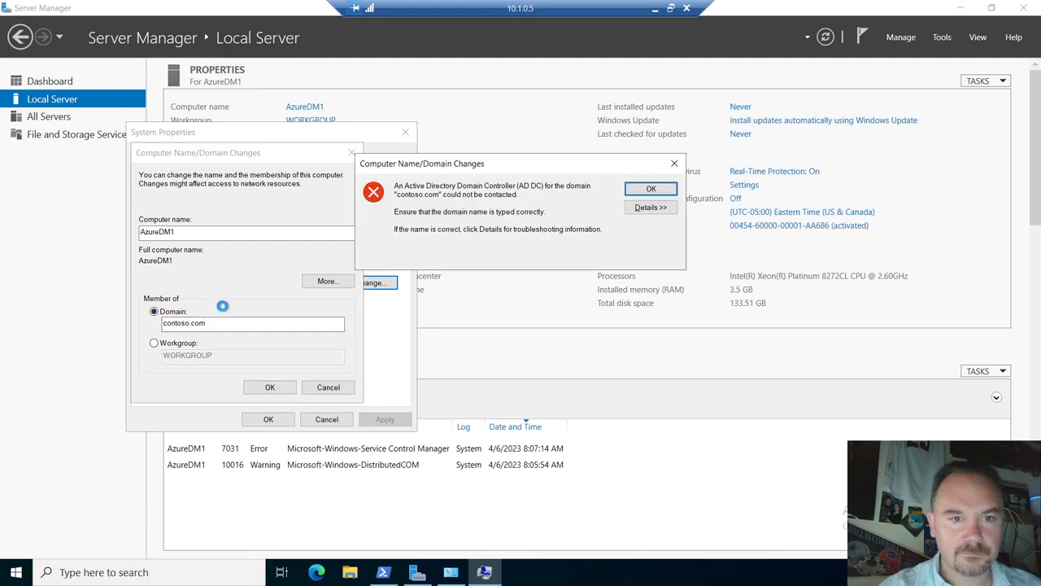
{"action": "key", "text": "Return"}
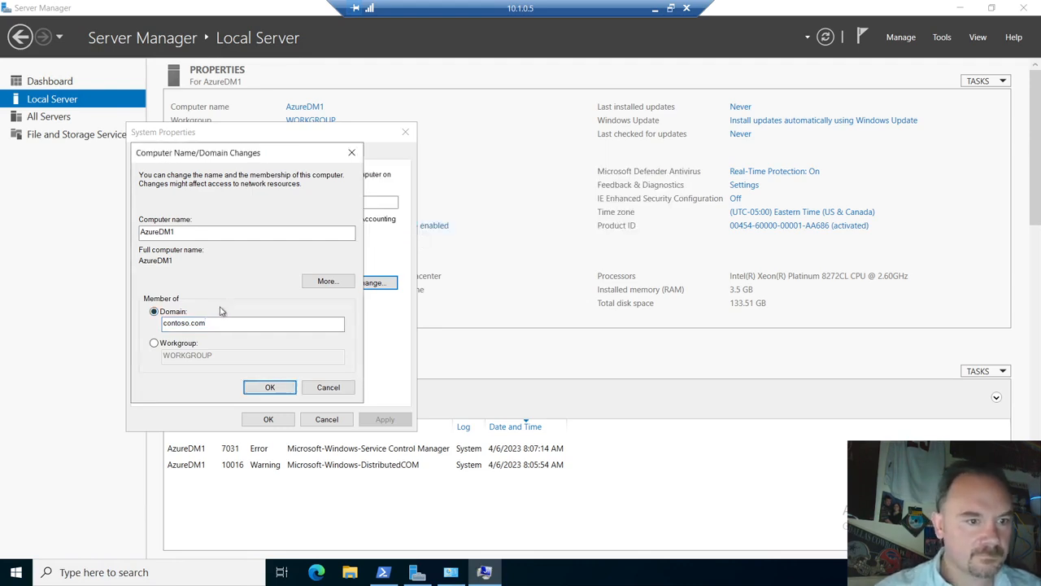
{"action": "left_click", "coordinate": [209, 325]}
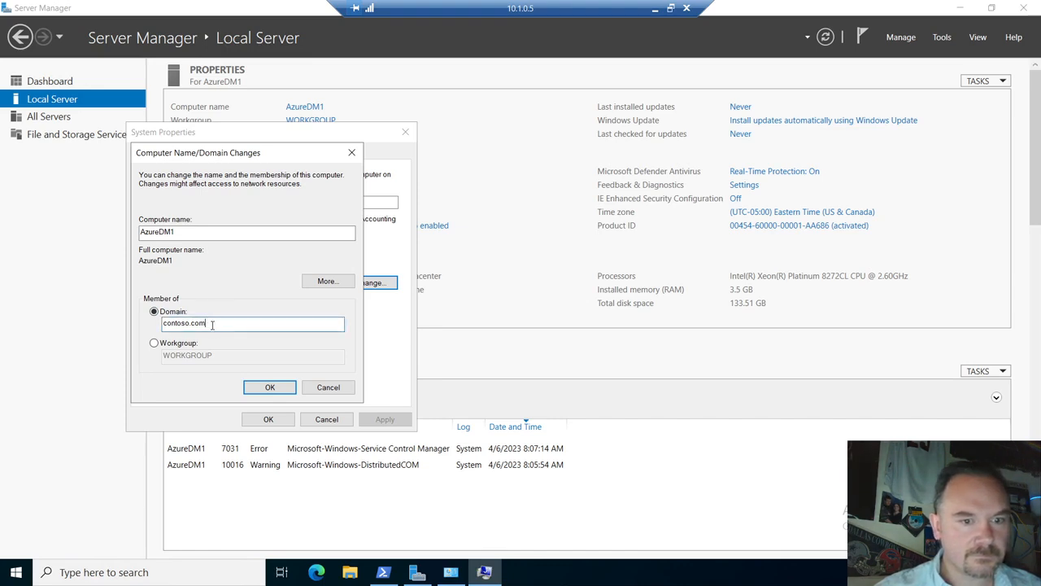
{"action": "left_click", "coordinate": [321, 392]}
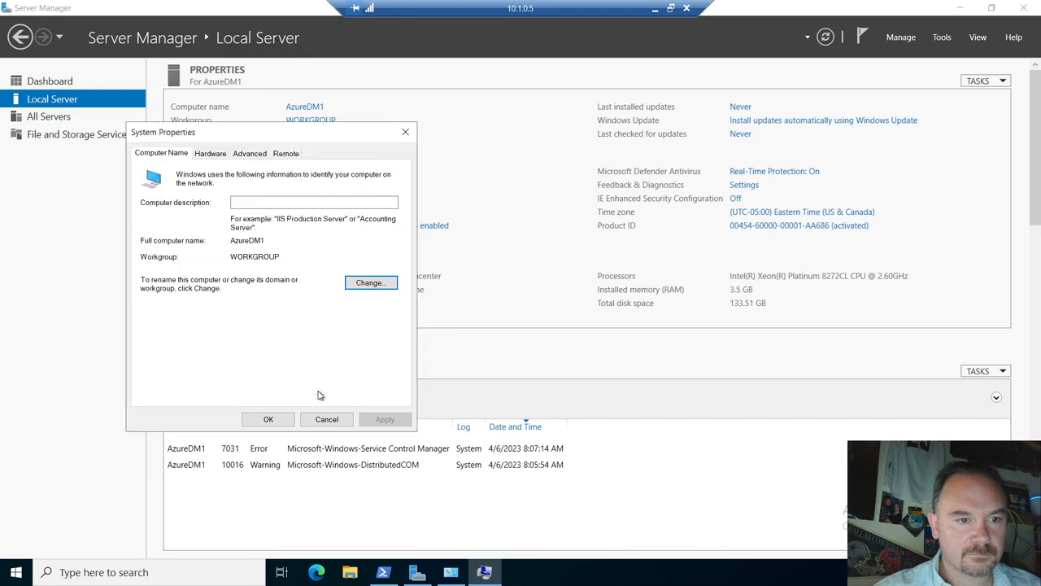
- Reopen the domain settings, choose Domain, and submit CONTOSO.COM to join
{"action": "left_click", "coordinate": [370, 283]}
{"action": "left_click", "coordinate": [196, 231]}
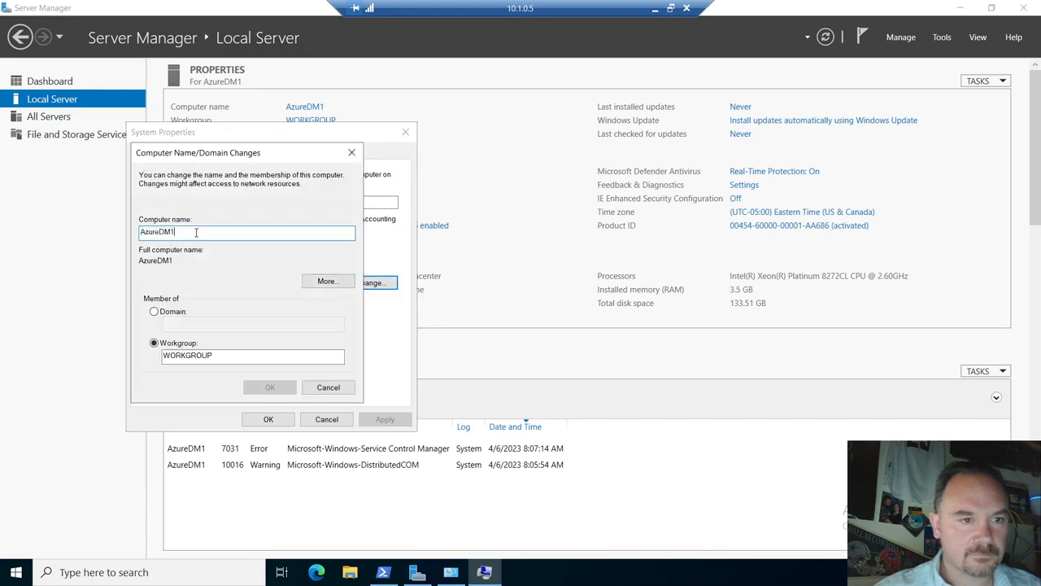
{"action": "left_click", "coordinate": [173, 312]}
{"action": "left_click", "coordinate": [194, 324]}
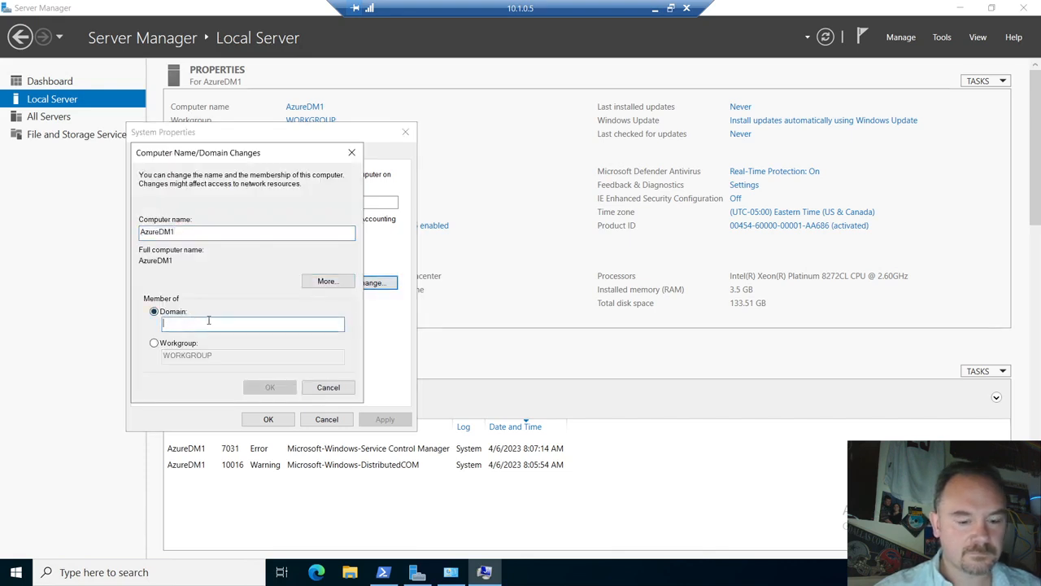
{"action": "type", "text": "CONTOSO.C"}
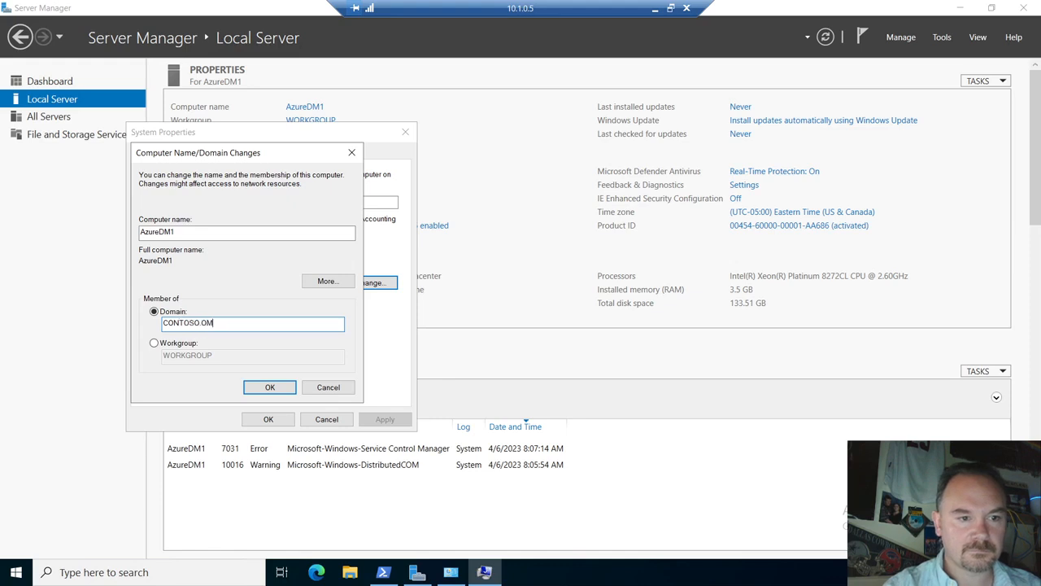
{"action": "type", "text": "OM"}
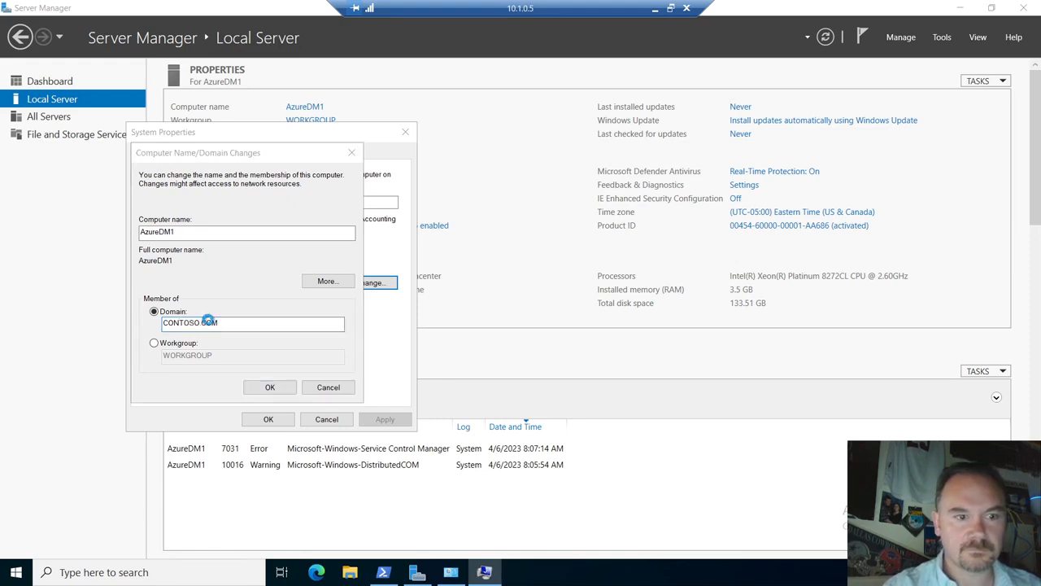
{"action": "key", "text": "Return"}
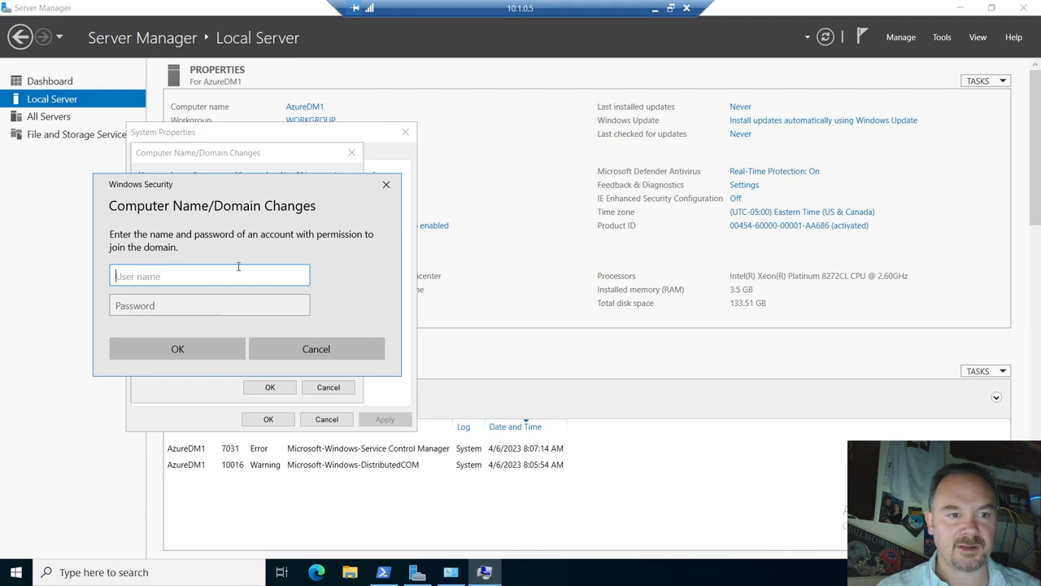
- Enter the domain admin account name and password, then acknowledge the welcome to CONTOSO.COM
{"action": "type", "text": "DD"}
{"action": "key", "text": "BackSpace"}
{"action": "key", "text": "BackSpace"}
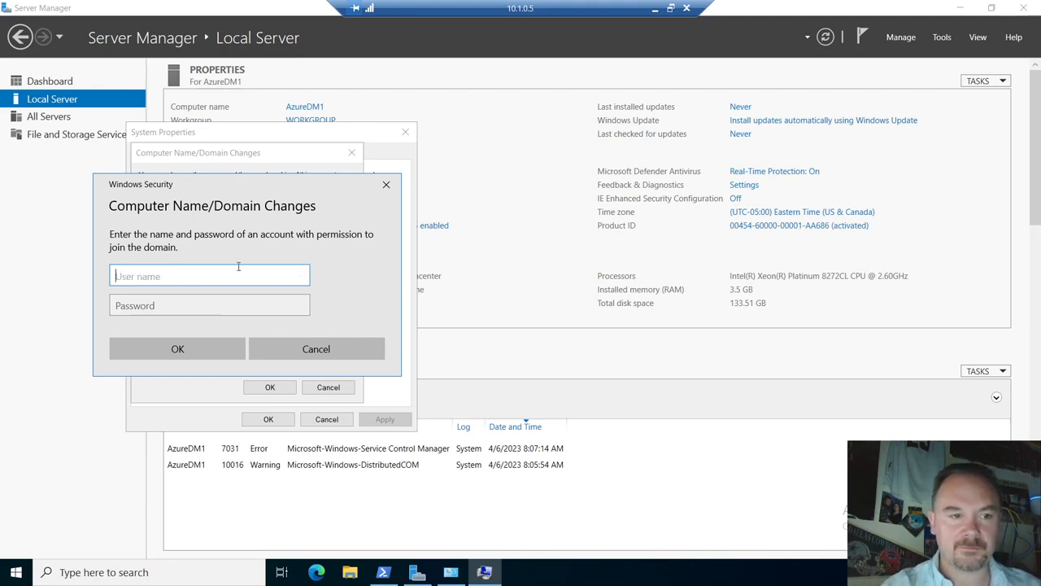
{"action": "type", "text": "Cp"}
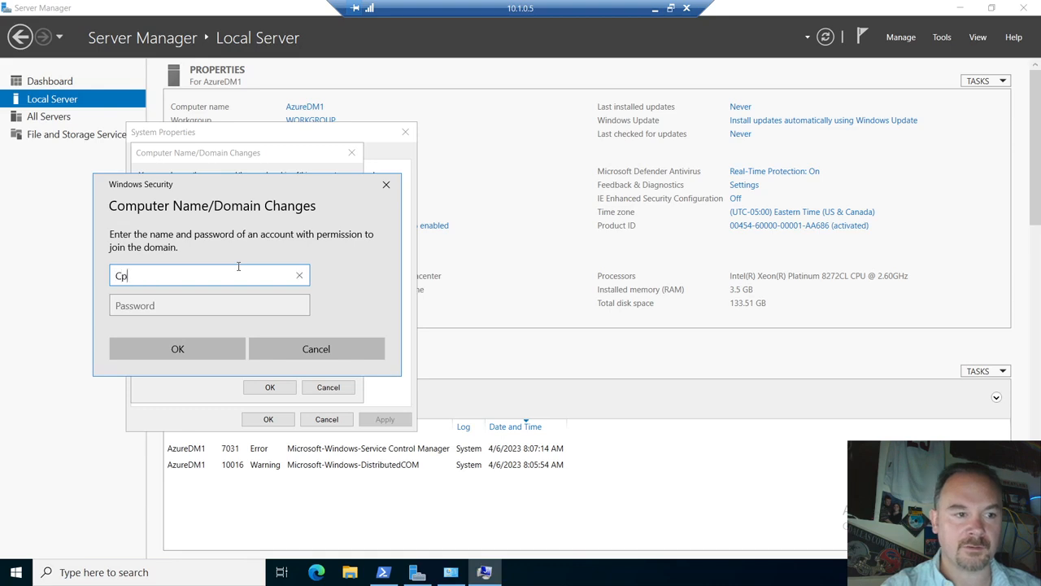
{"action": "key", "text": "BackSpace"}
{"action": "type", "text": "aptainA"}
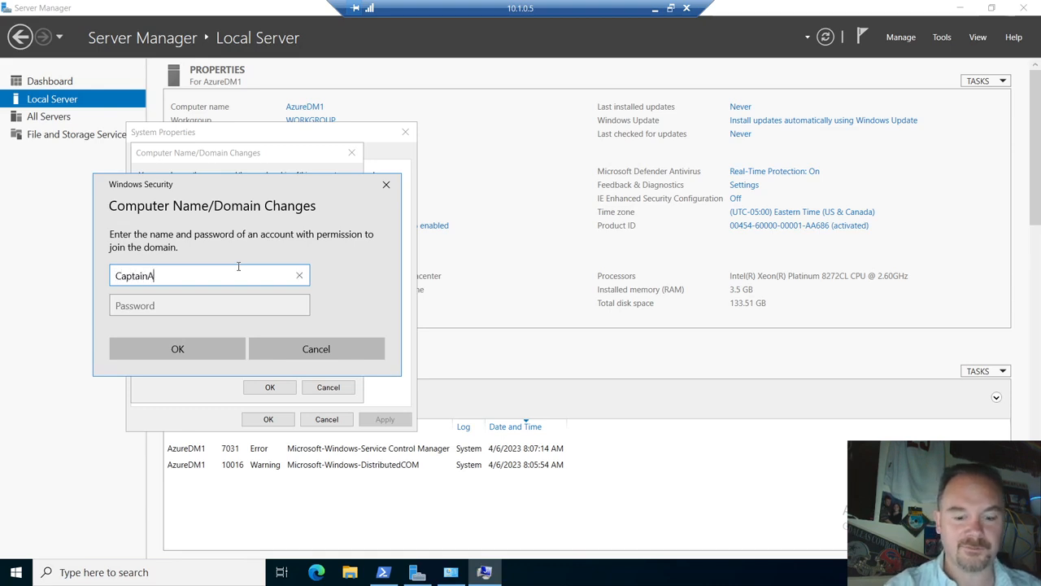
{"action": "type", "text": "merica"}
{"action": "key", "text": "Tab"}
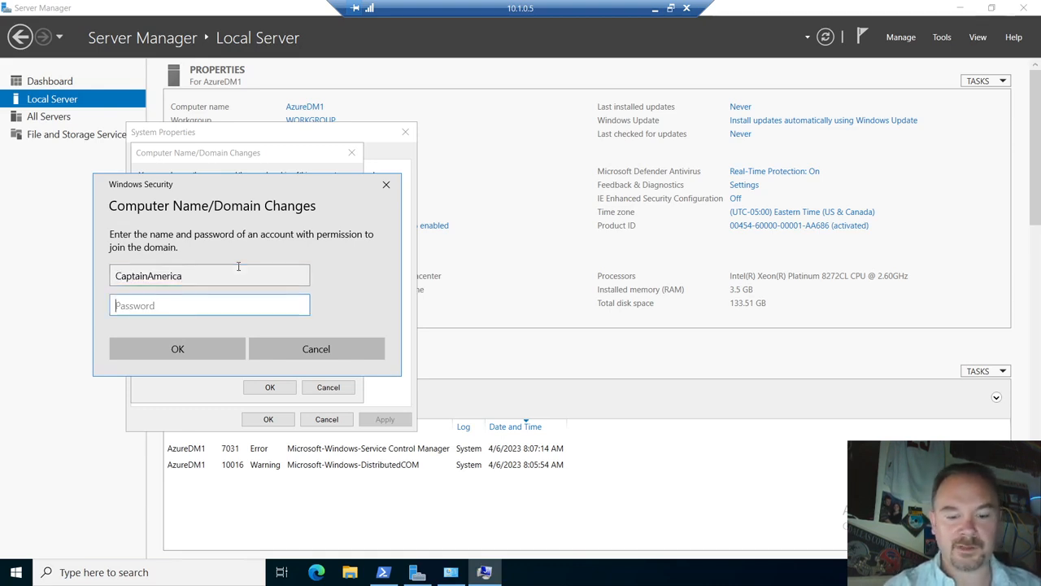
{"action": "type", "text": "••••••••••"}
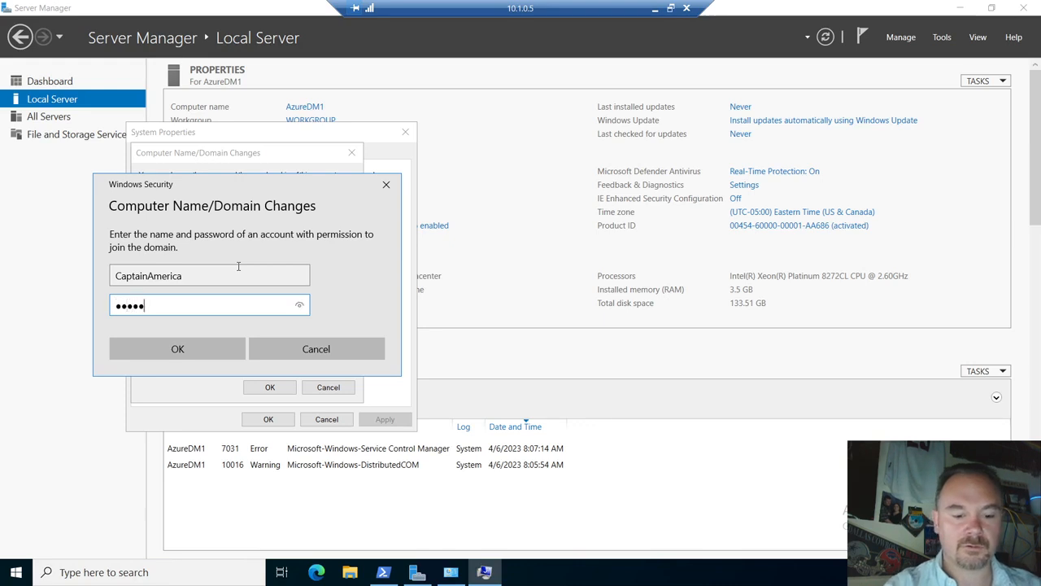
{"action": "key", "text": "Return"}
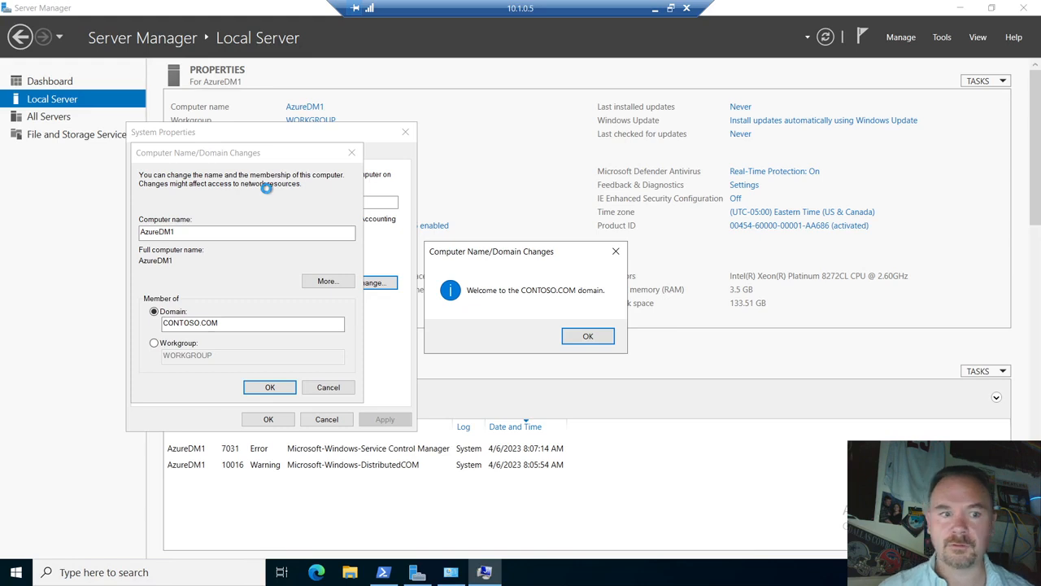
{"action": "left_click", "coordinate": [584, 339]}
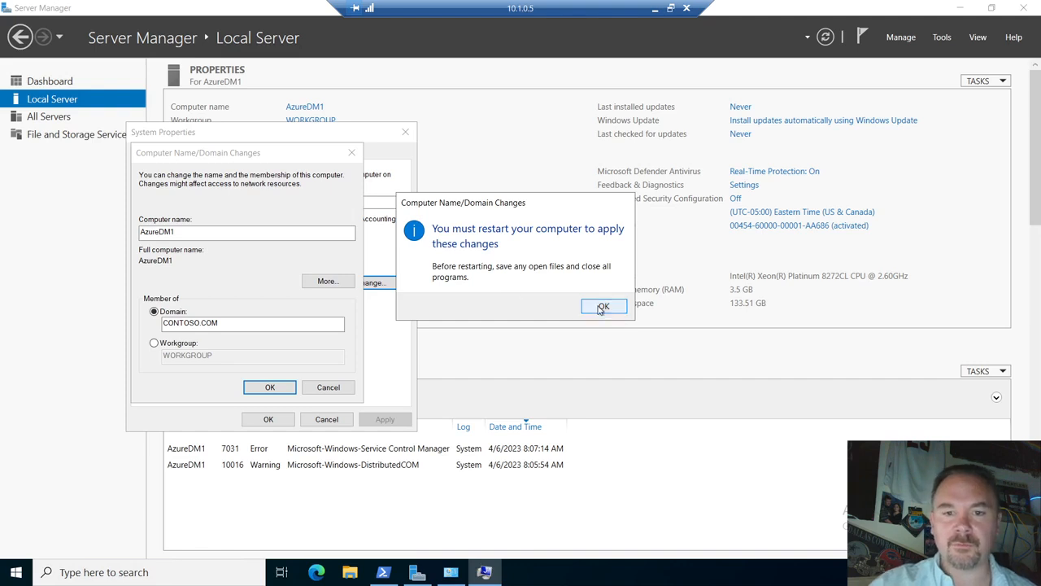
- Close the restart notice and System Properties, restart AzureDM1 now, and dismiss the session-ended notice
{"action": "left_click", "coordinate": [602, 307]}
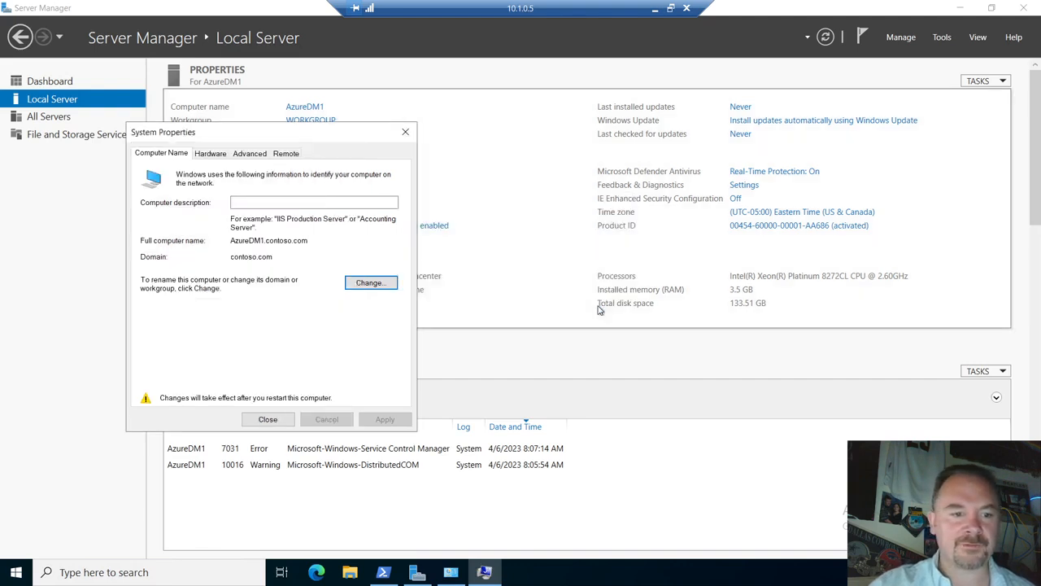
{"action": "left_click", "coordinate": [262, 421]}
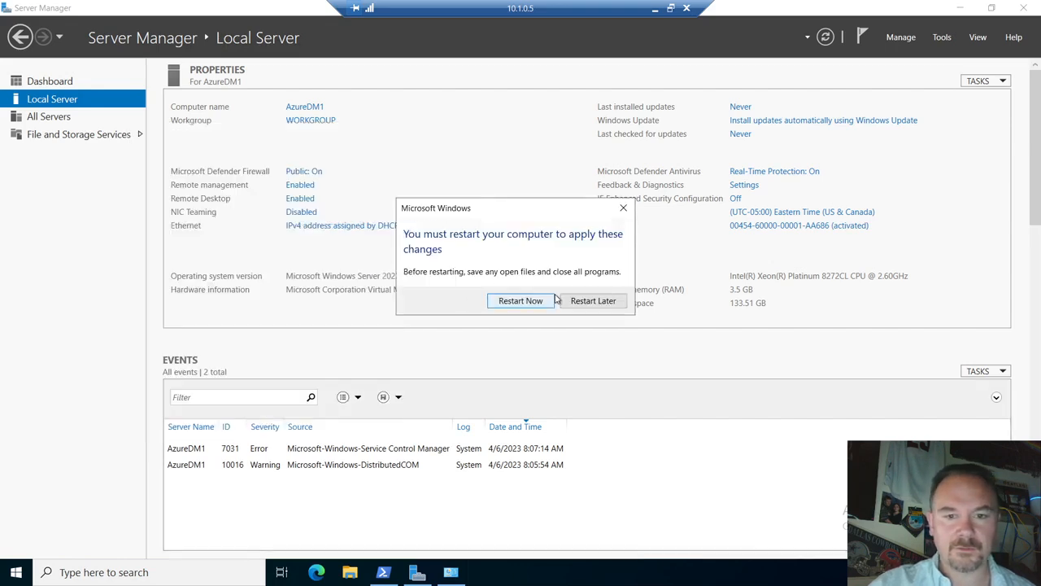
{"action": "left_click", "coordinate": [520, 301]}
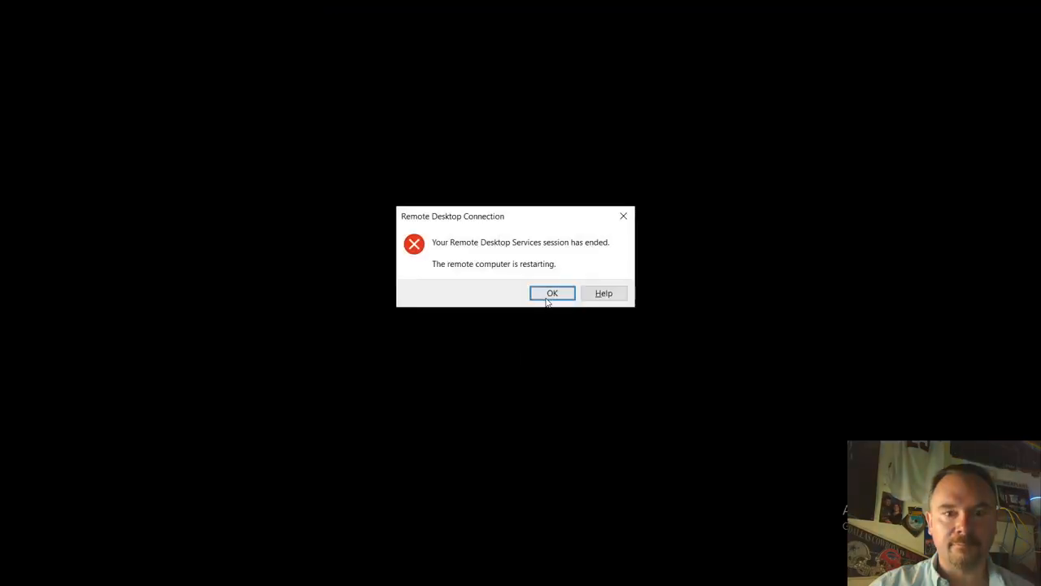
{"action": "left_click", "coordinate": [549, 293]}
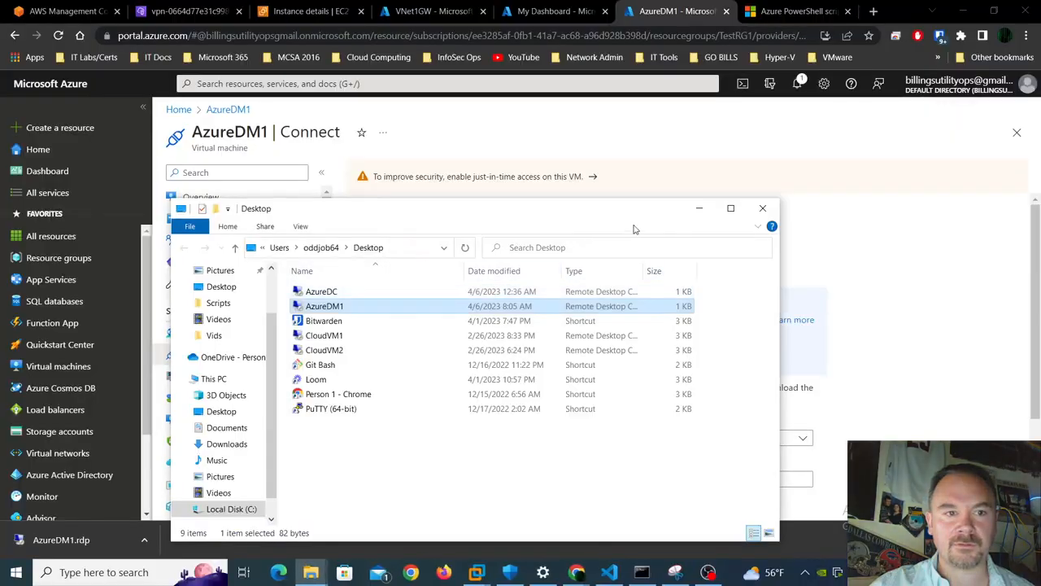
- Close File Explorer and bring up Server Manager in the AzureDC 10.1.0.4 remote session
{"action": "left_click", "coordinate": [763, 208]}
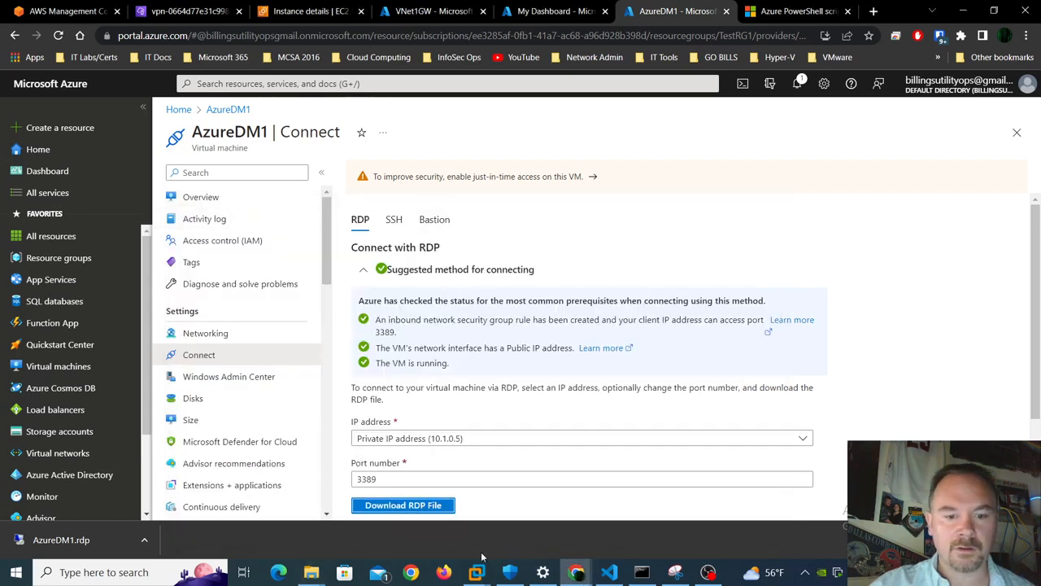
{"action": "mouse_move", "coordinate": [476, 572]}
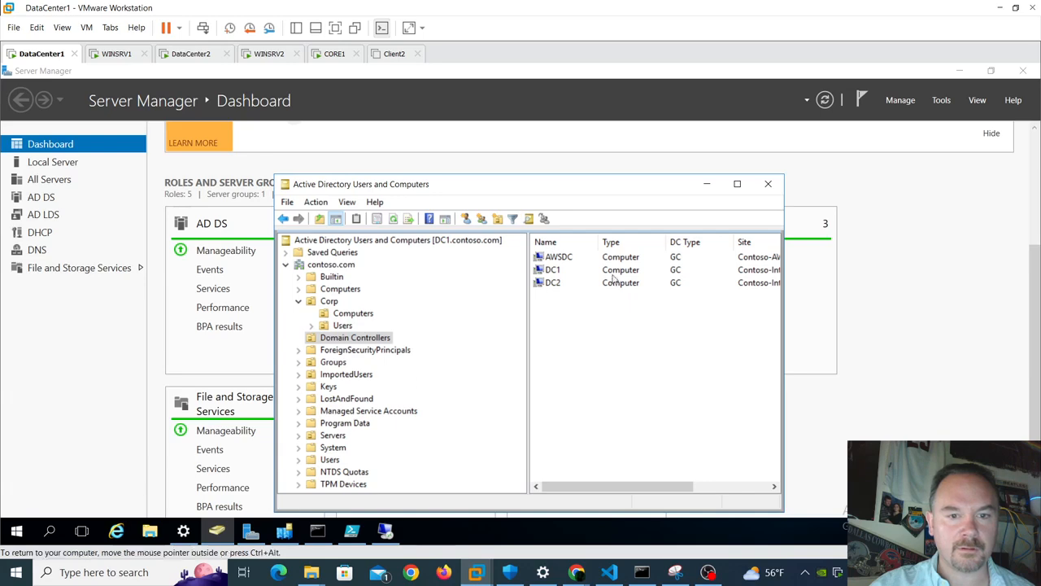
{"action": "left_click", "coordinate": [386, 531]}
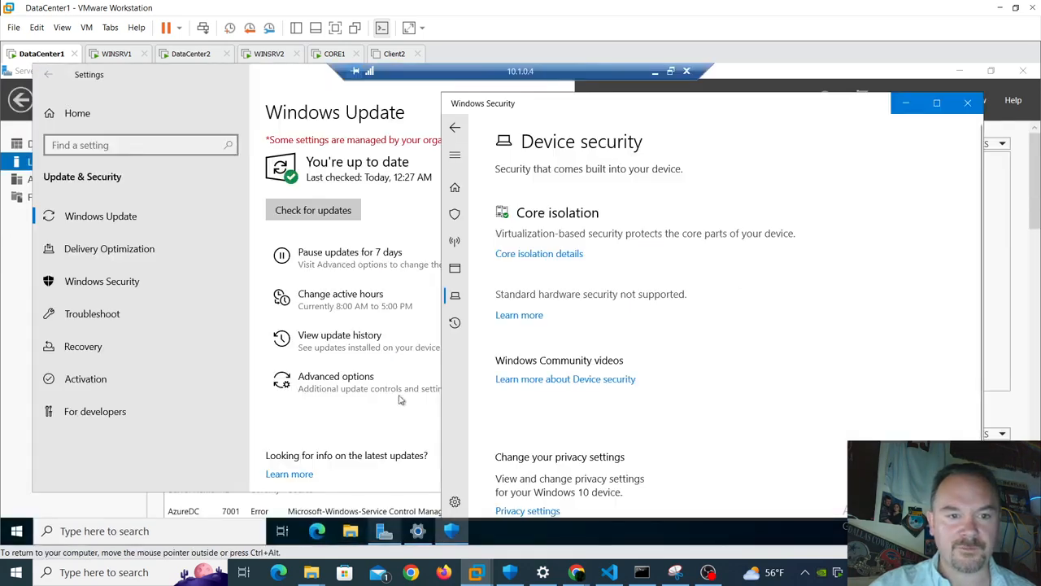
{"action": "left_click", "coordinate": [384, 531]}
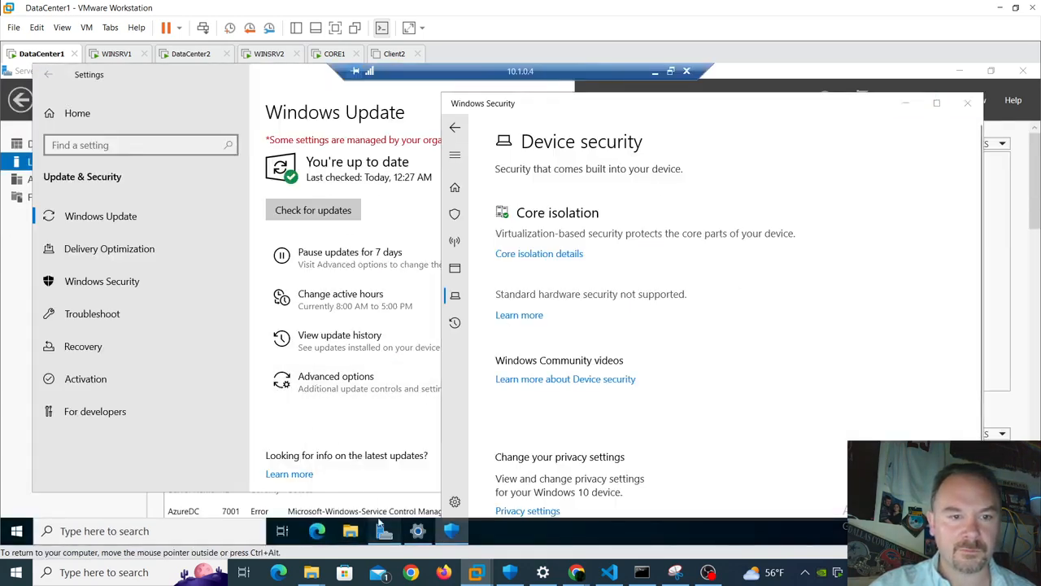
{"action": "left_click", "coordinate": [314, 184]}
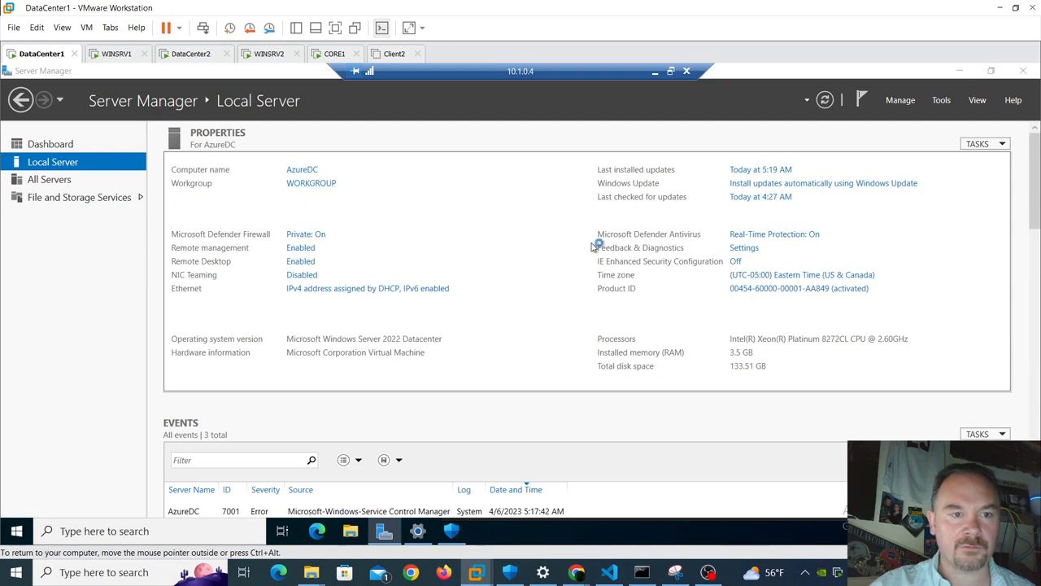
{"action": "left_click", "coordinate": [265, 242]}
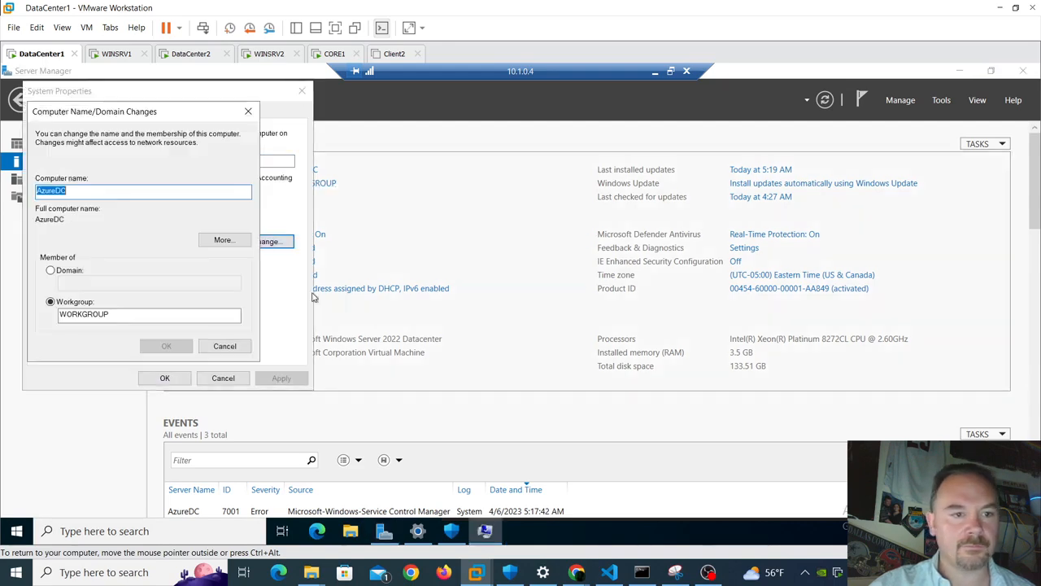
{"action": "left_click", "coordinate": [70, 273]}
{"action": "left_click", "coordinate": [94, 281]}
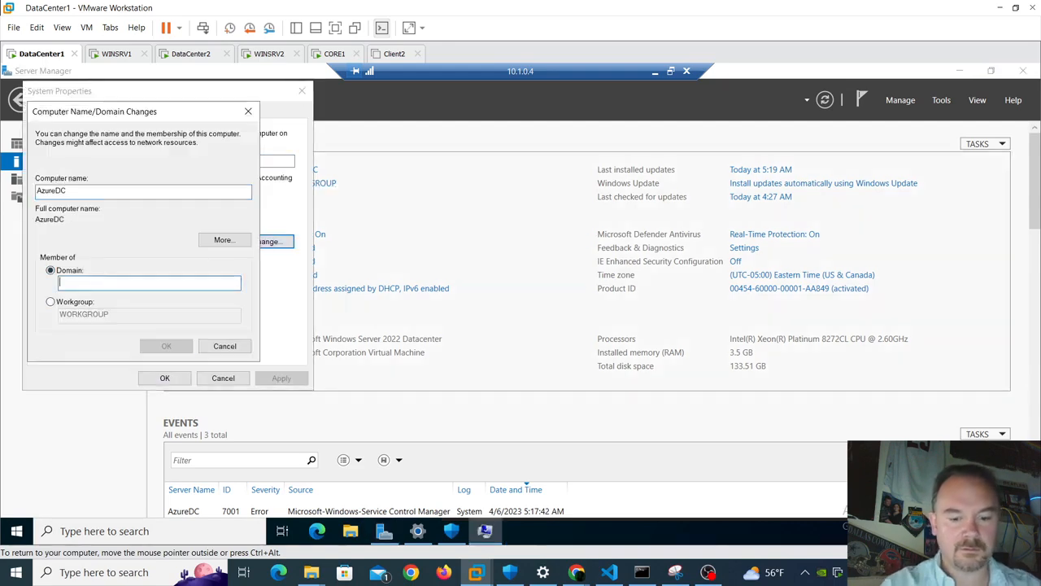
{"action": "type", "text": "contoso.com"}
{"action": "key", "text": "Return"}
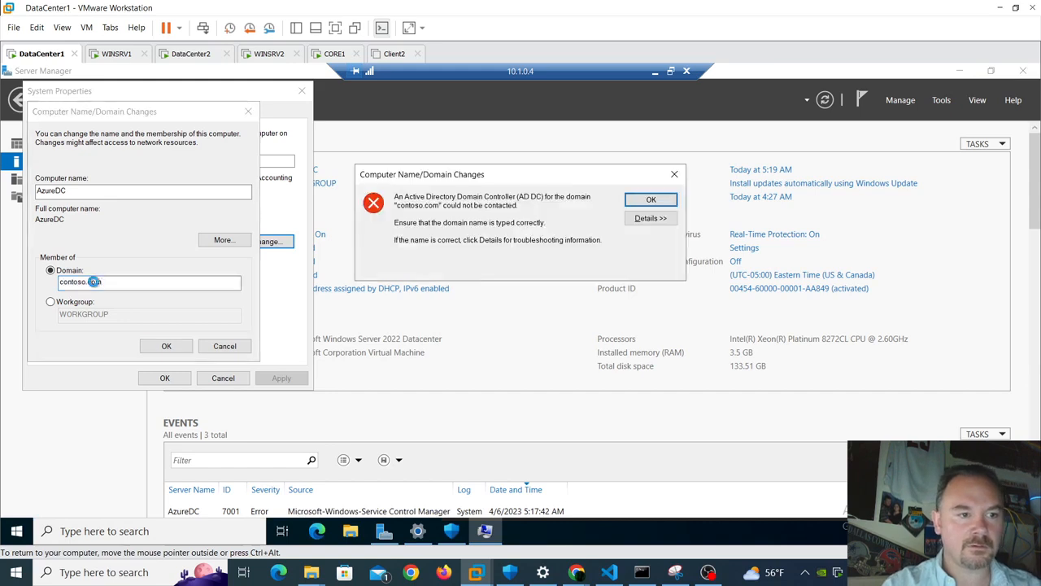
{"action": "key", "text": "Return"}
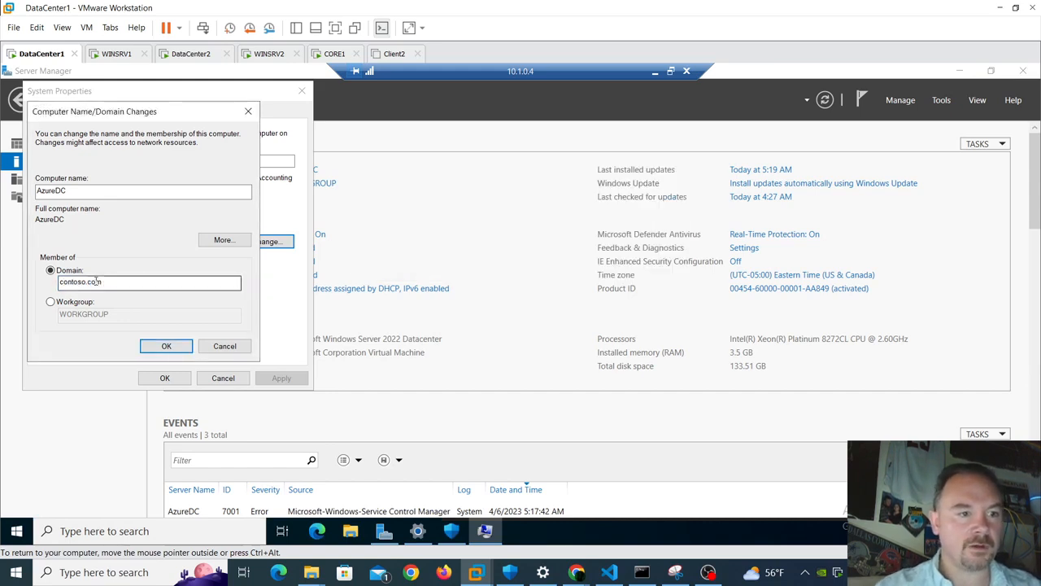
{"action": "double_click", "coordinate": [96, 280]}
{"action": "type", "text": "CO"}
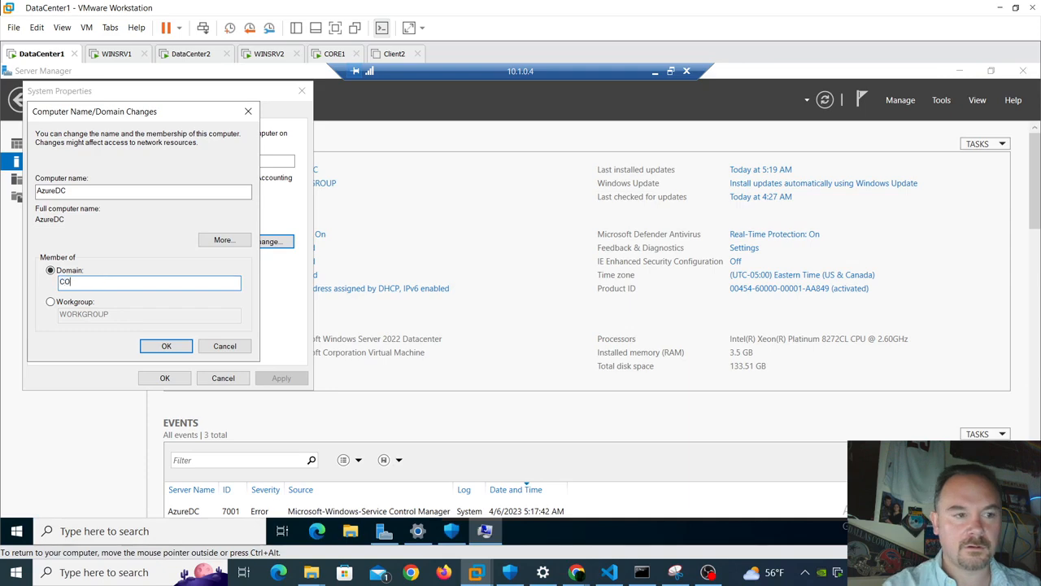
{"action": "type", "text": "NTOSO.COM"}
{"action": "key", "text": "Return"}
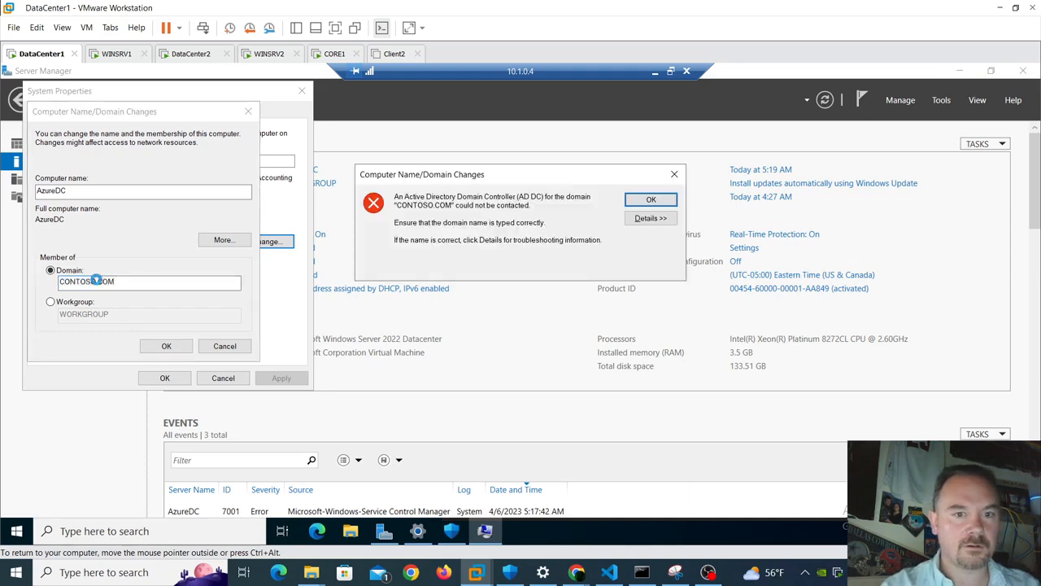
{"action": "key", "text": "Return"}
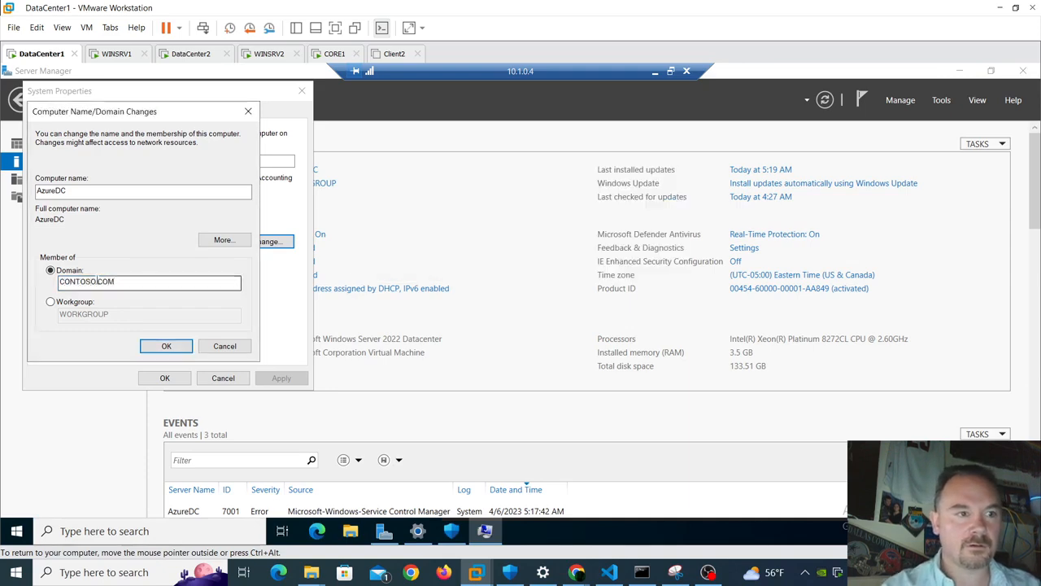
{"action": "left_click", "coordinate": [235, 348]}
{"action": "left_click", "coordinate": [228, 379]}
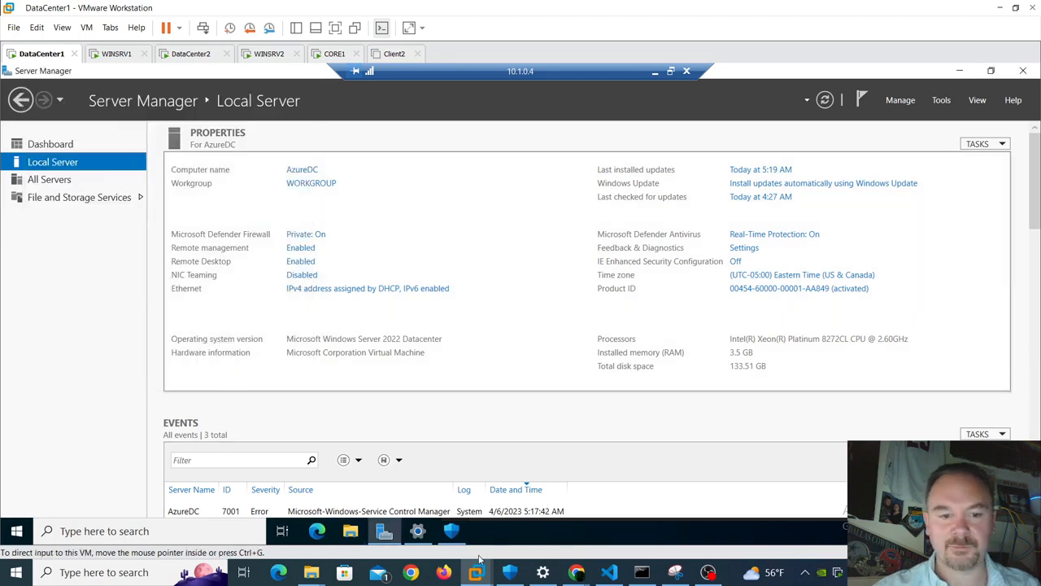
- Drag the AzureDM1 computer account from Computers into the Servers OU and confirm the move
{"action": "left_click", "coordinate": [654, 72]}
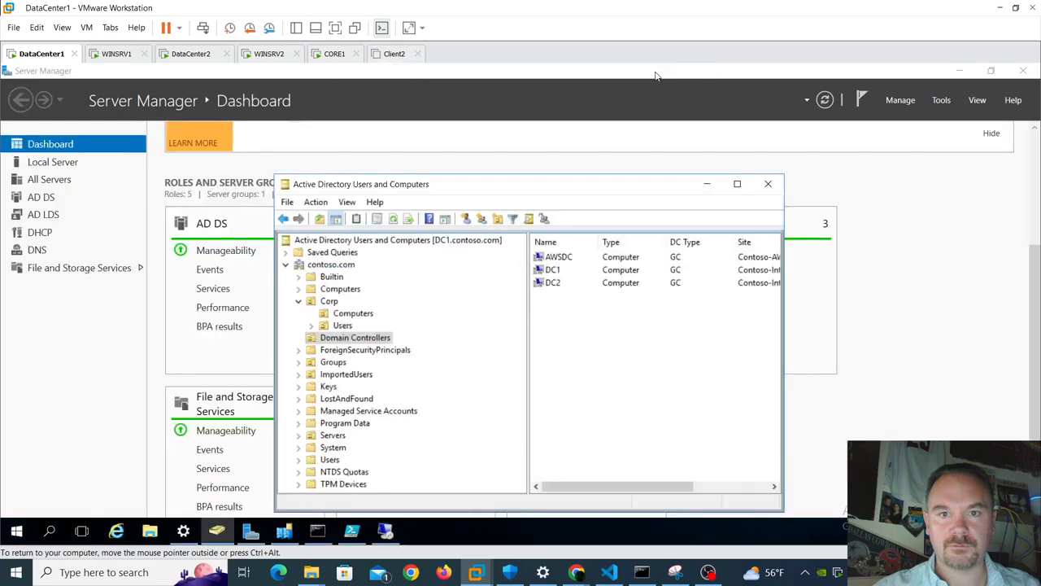
{"action": "left_click", "coordinate": [340, 289]}
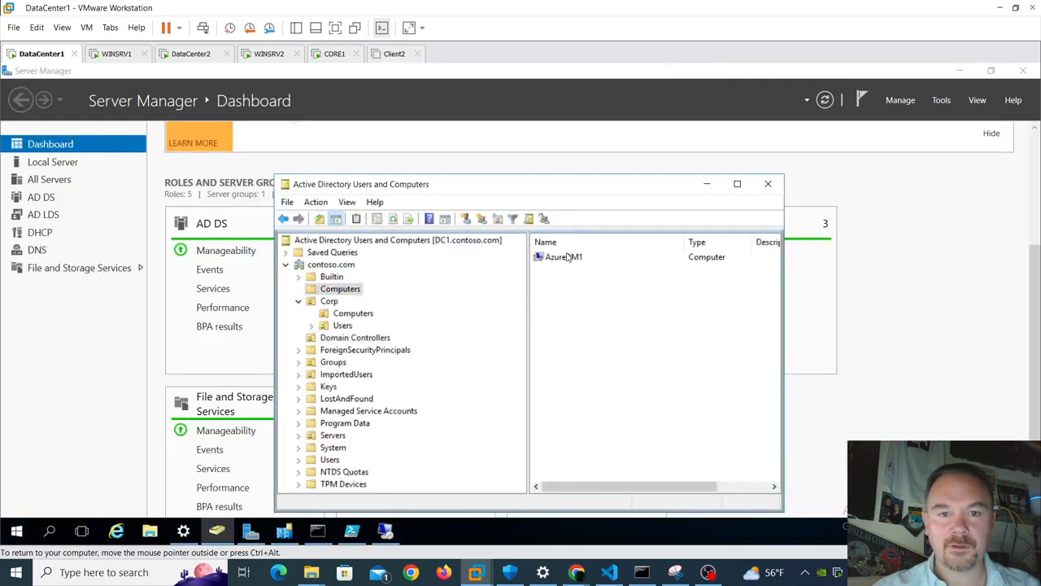
{"action": "left_click", "coordinate": [568, 256]}
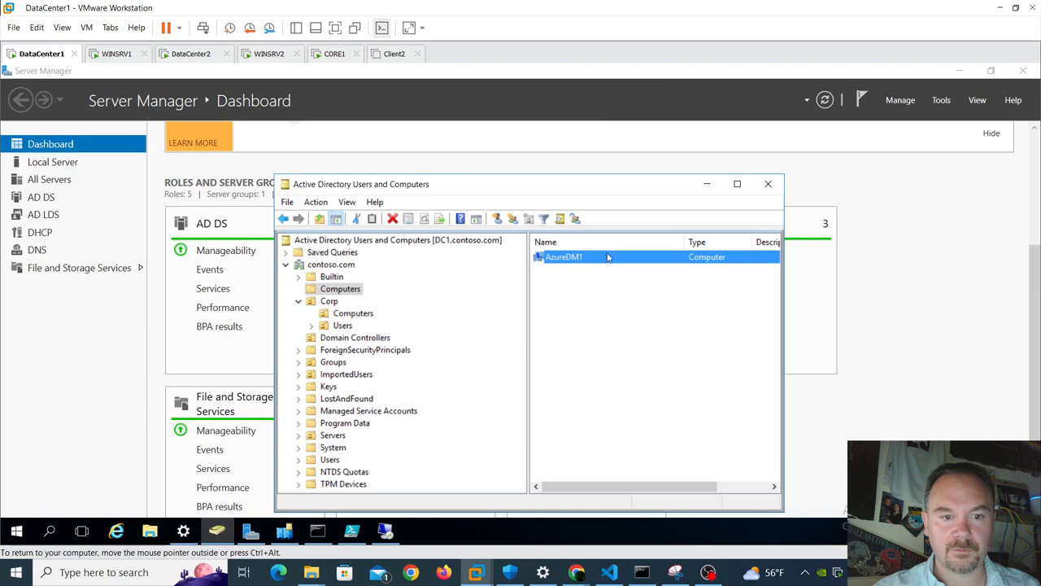
{"action": "left_click_drag", "start_coordinate": [564, 256], "coordinate": [339, 440]}
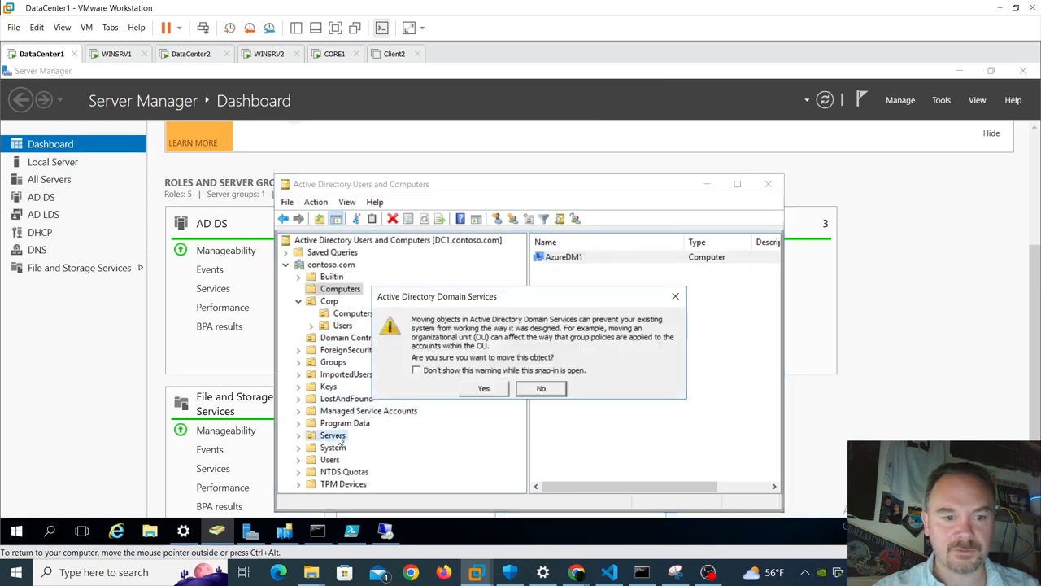
{"action": "left_click", "coordinate": [483, 389]}
{"action": "left_click", "coordinate": [333, 437]}
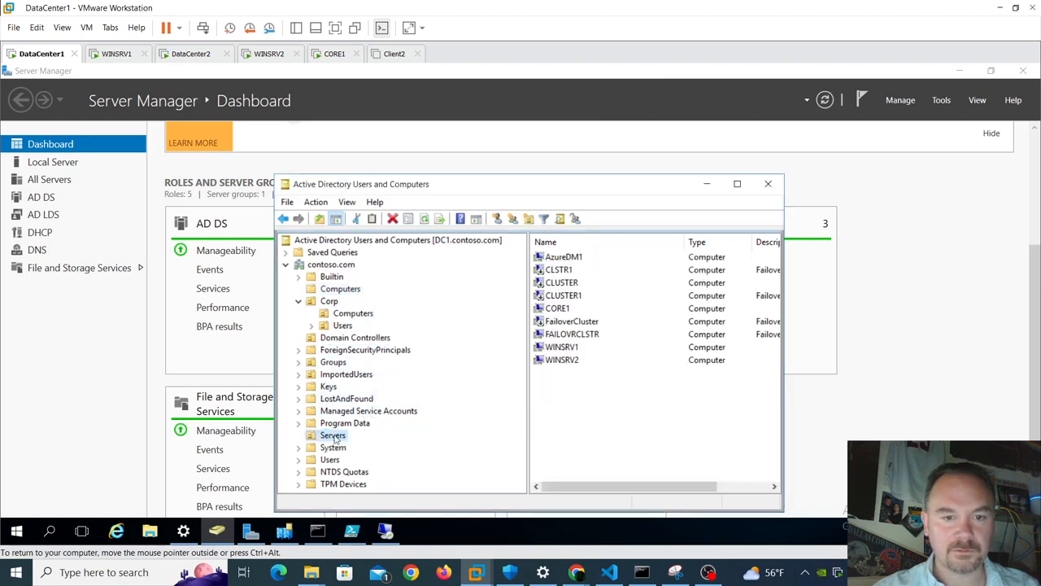
{"action": "left_click", "coordinate": [628, 428]}
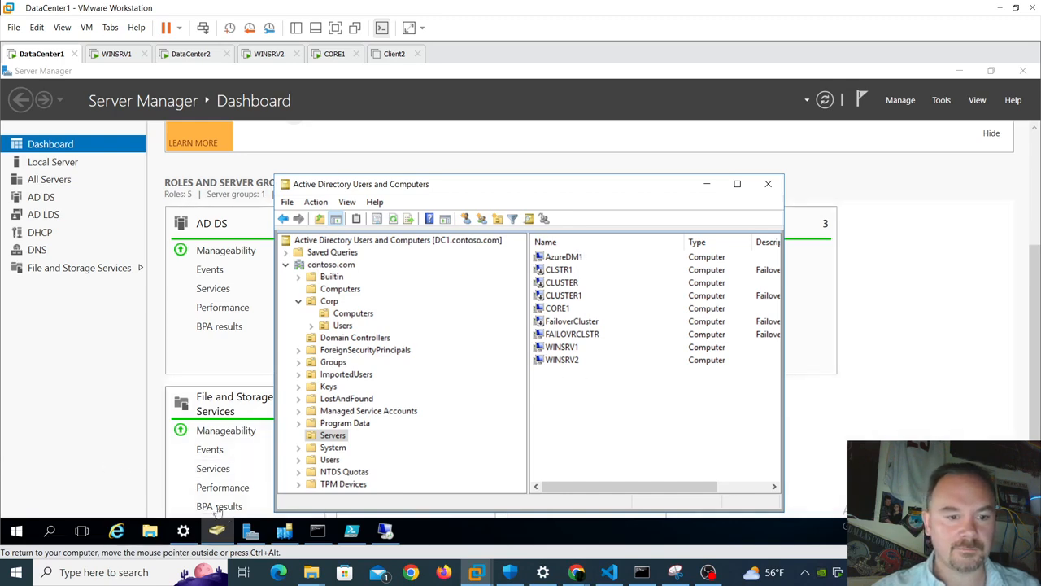
{"action": "left_click", "coordinate": [252, 533]}
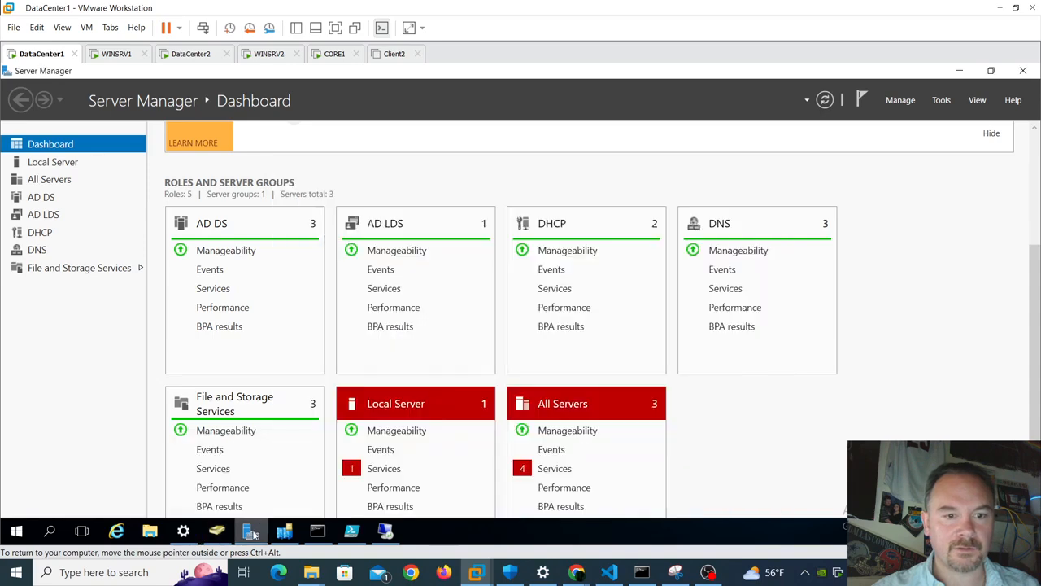
- Add the contoso computer AzureDM1 to All Servers, bringing the list to 4 servers
{"action": "left_click", "coordinate": [50, 179]}
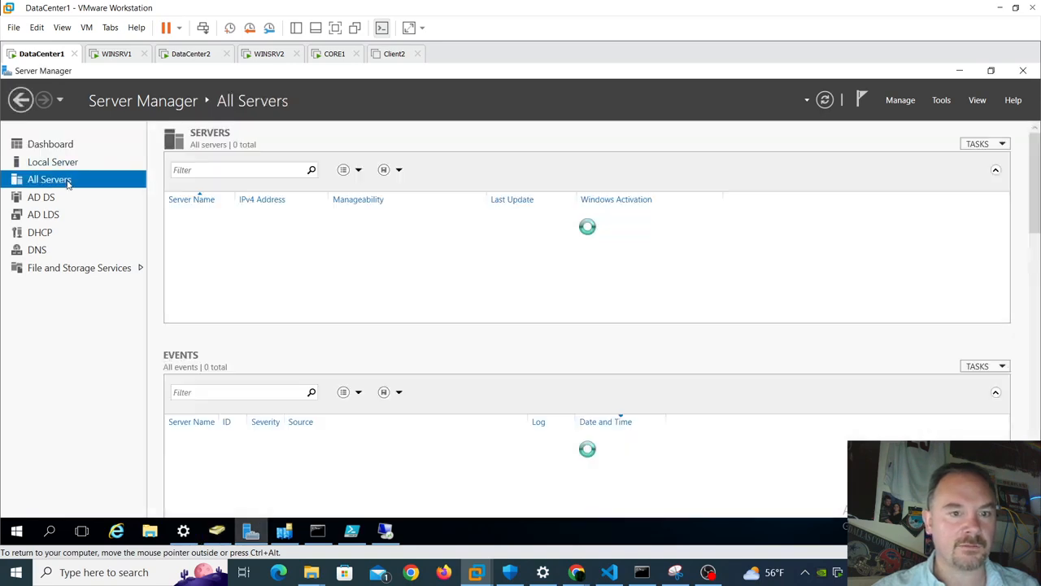
{"action": "right_click", "coordinate": [136, 185]}
{"action": "left_click", "coordinate": [180, 193]}
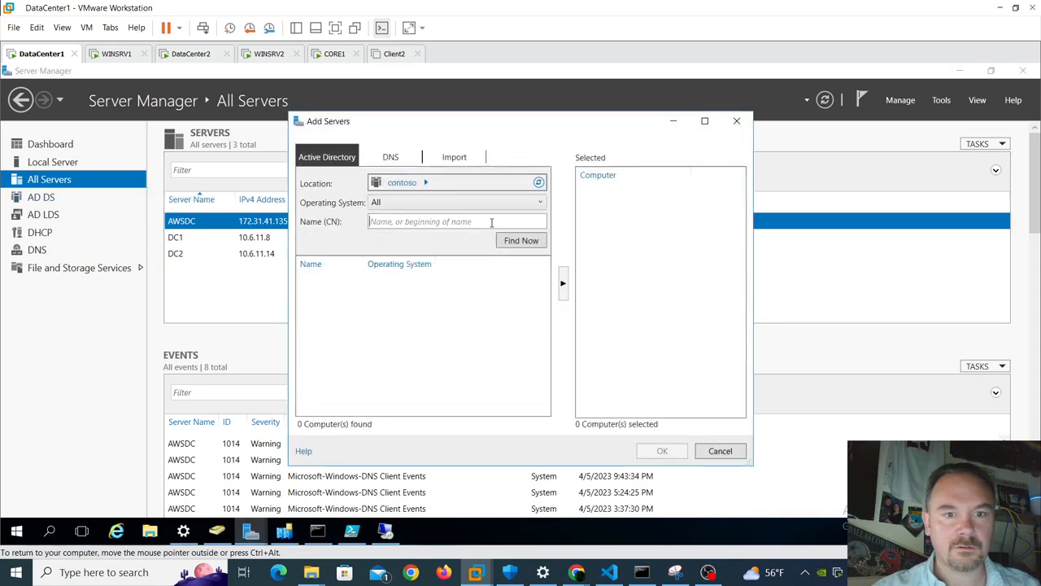
{"action": "left_click", "coordinate": [515, 245]}
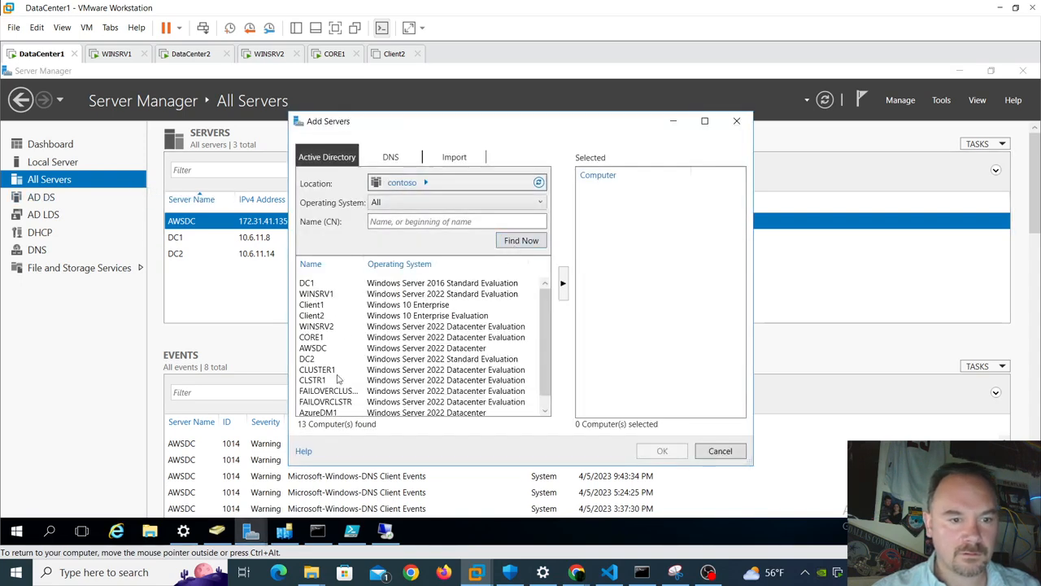
{"action": "double_click", "coordinate": [332, 411]}
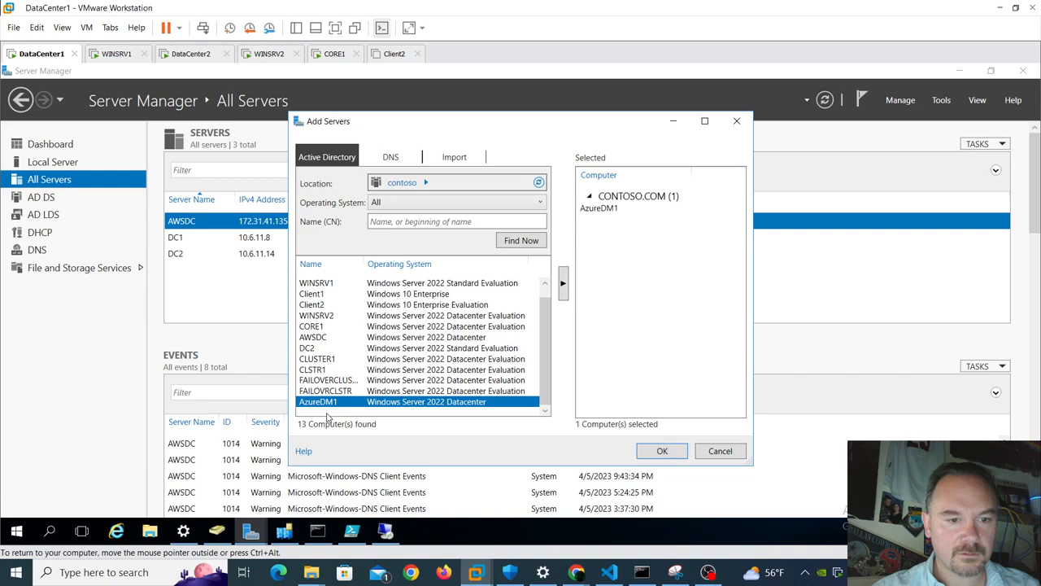
{"action": "left_click", "coordinate": [662, 451]}
{"action": "left_click", "coordinate": [232, 242]}
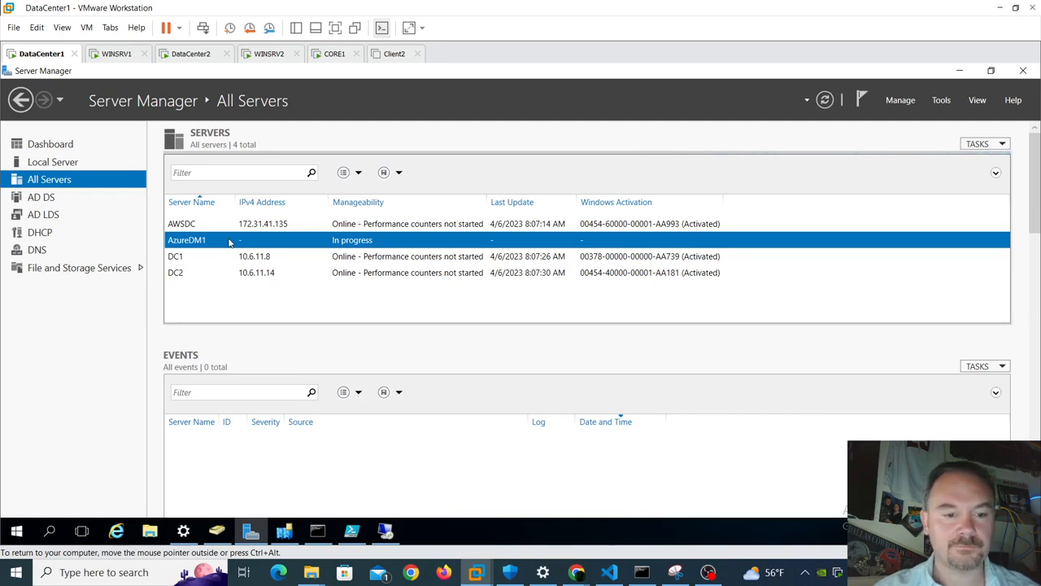
- Select AzureDM1 in the server list and wait for it to finish loading
{"action": "right_click", "coordinate": [230, 242]}
{"action": "left_click", "coordinate": [123, 317]}
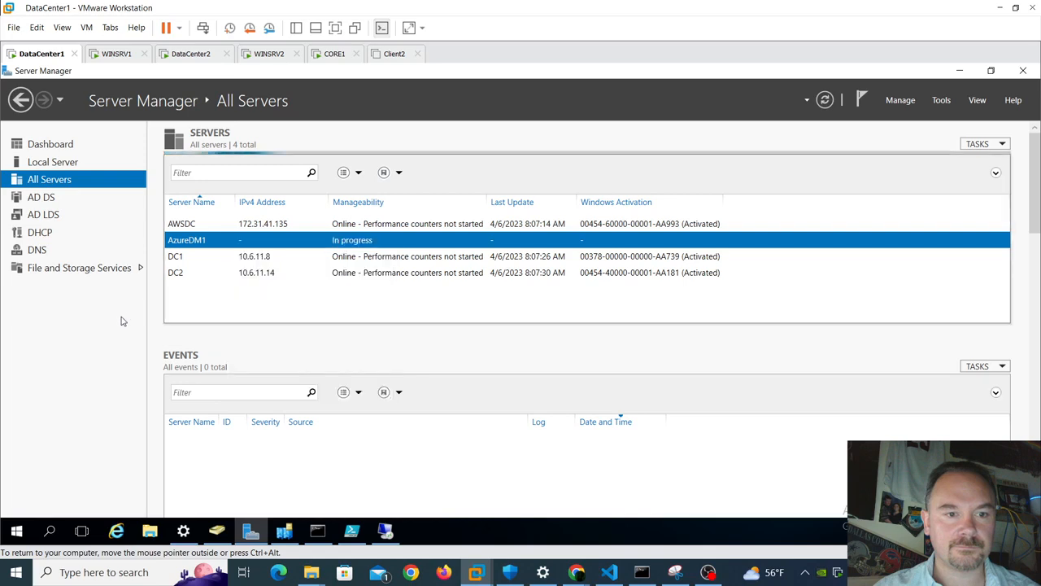
{"action": "left_click", "coordinate": [472, 274]}
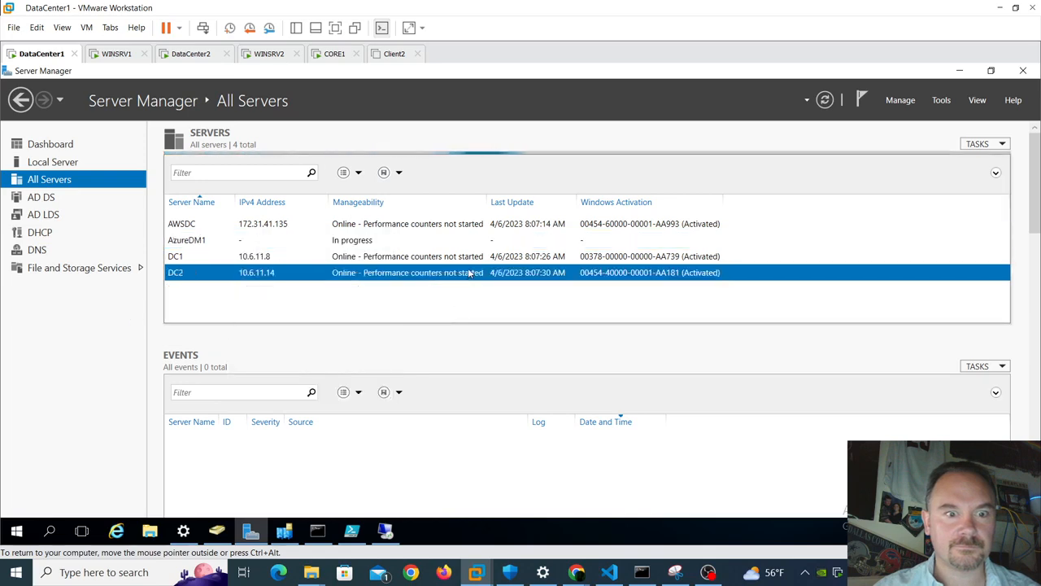
{"action": "left_click", "coordinate": [480, 246]}
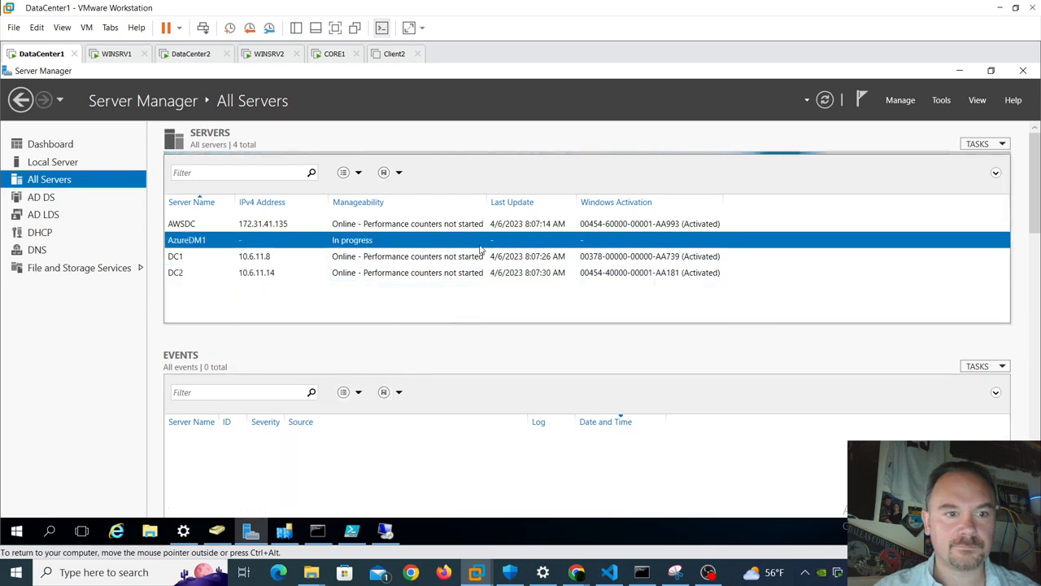
{"action": "right_click", "coordinate": [480, 248]}
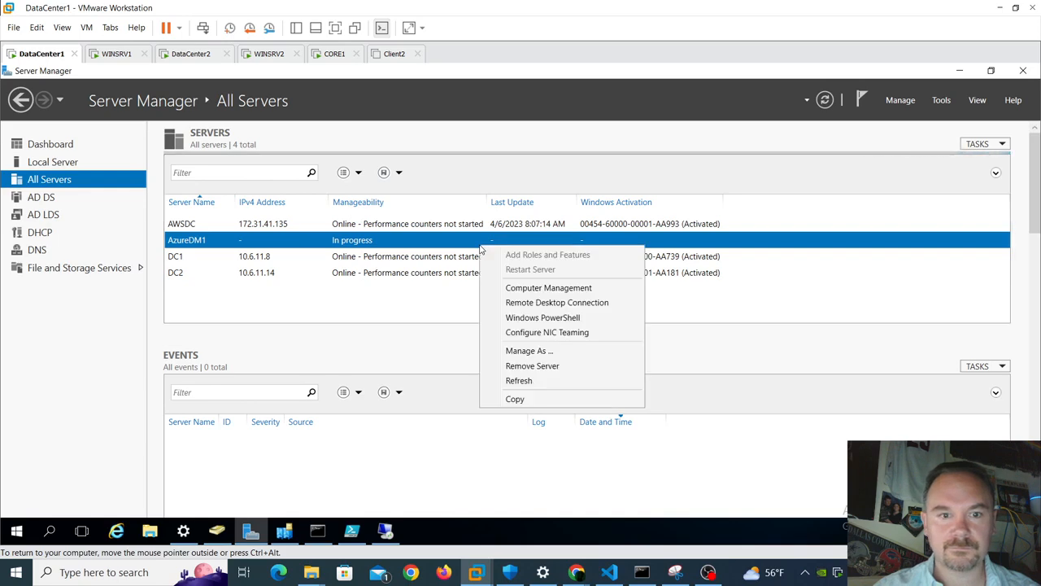
{"action": "left_click", "coordinate": [366, 314]}
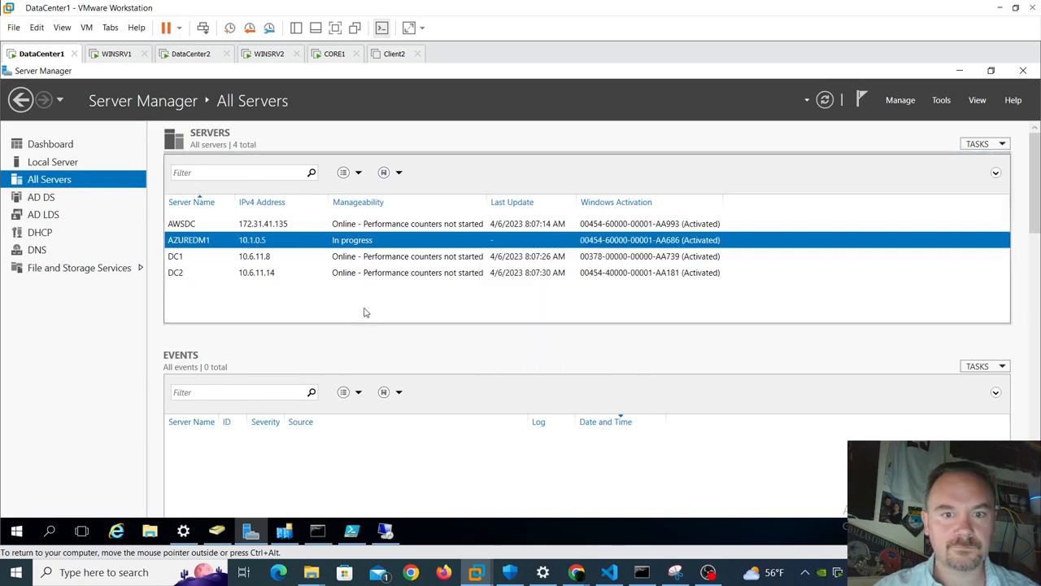
- Start a Remote Desktop Connection to AZUREDM1 and submit the domain administrator's password
{"action": "right_click", "coordinate": [358, 236]}
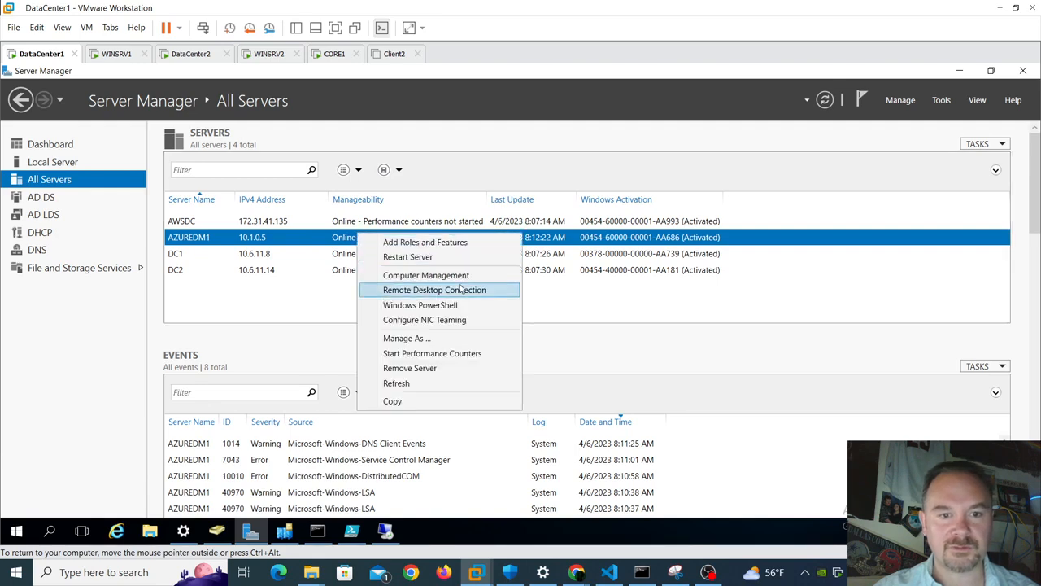
{"action": "left_click", "coordinate": [459, 291]}
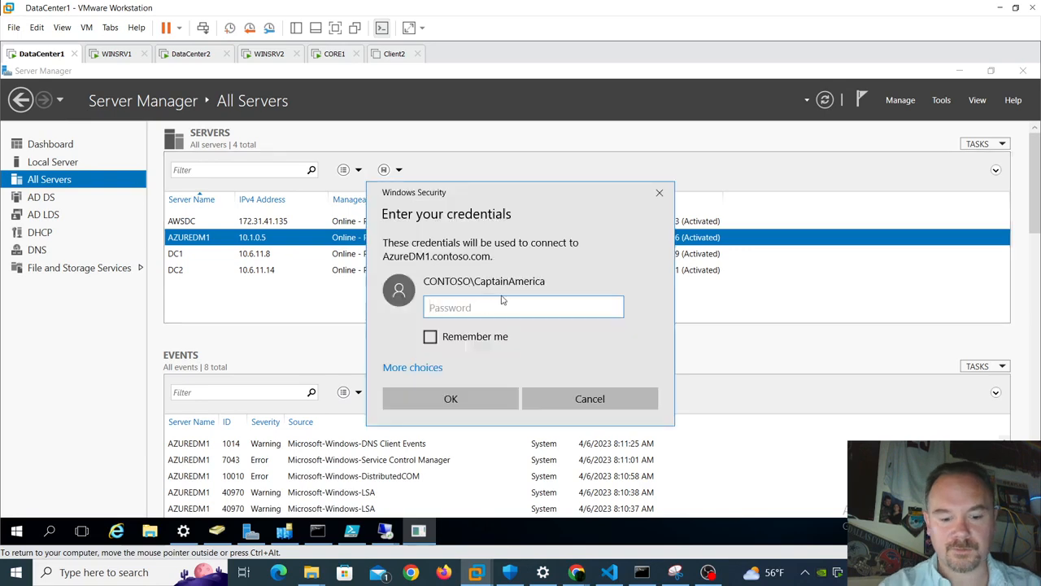
{"action": "type", "text": "••••••••"}
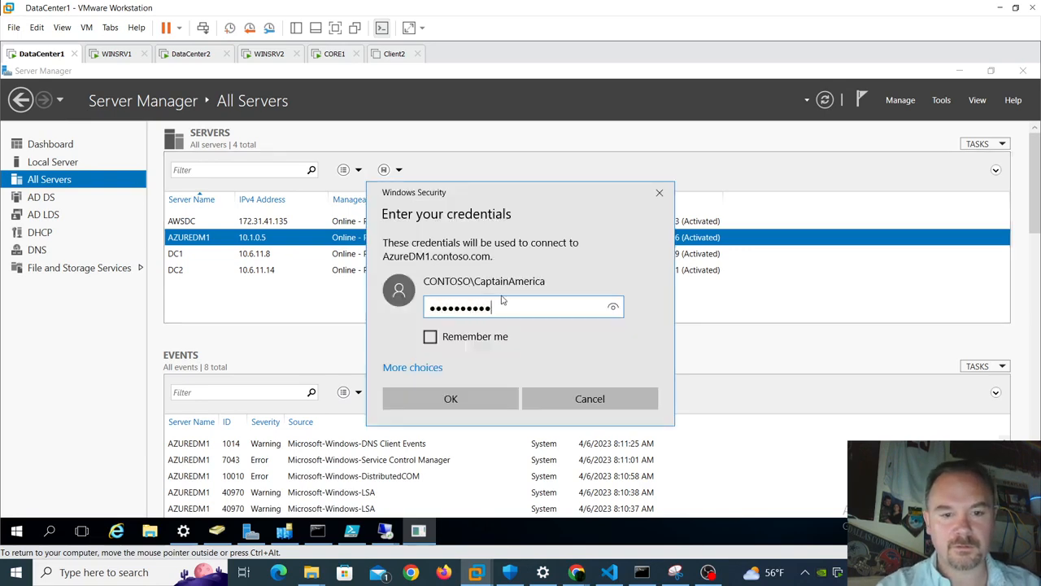
{"action": "key", "text": "Return"}
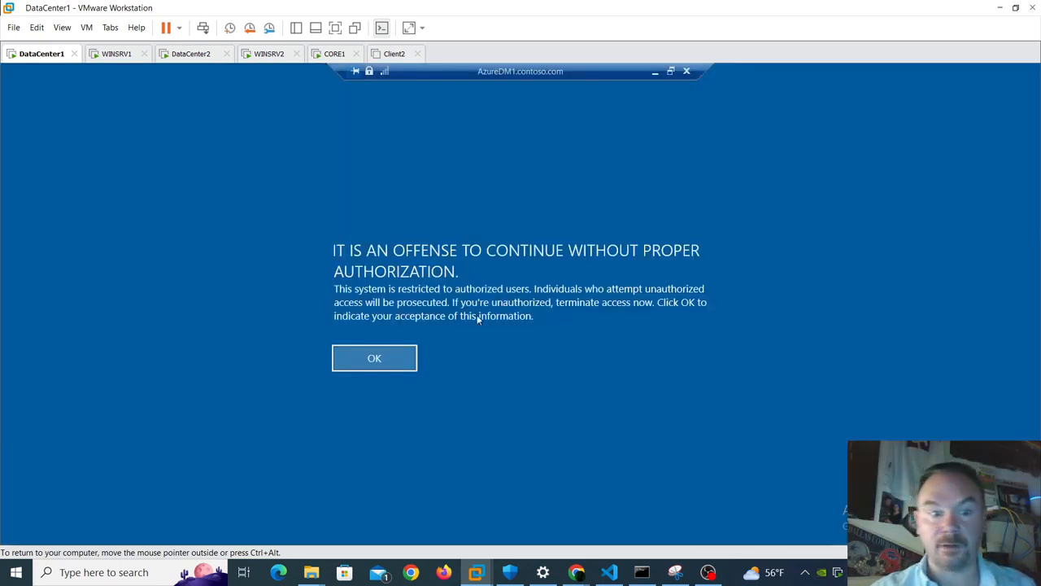
- Accept the legal notice so the AzureDM1.contoso.com session signs in to Server Manager
{"action": "left_click", "coordinate": [388, 359]}
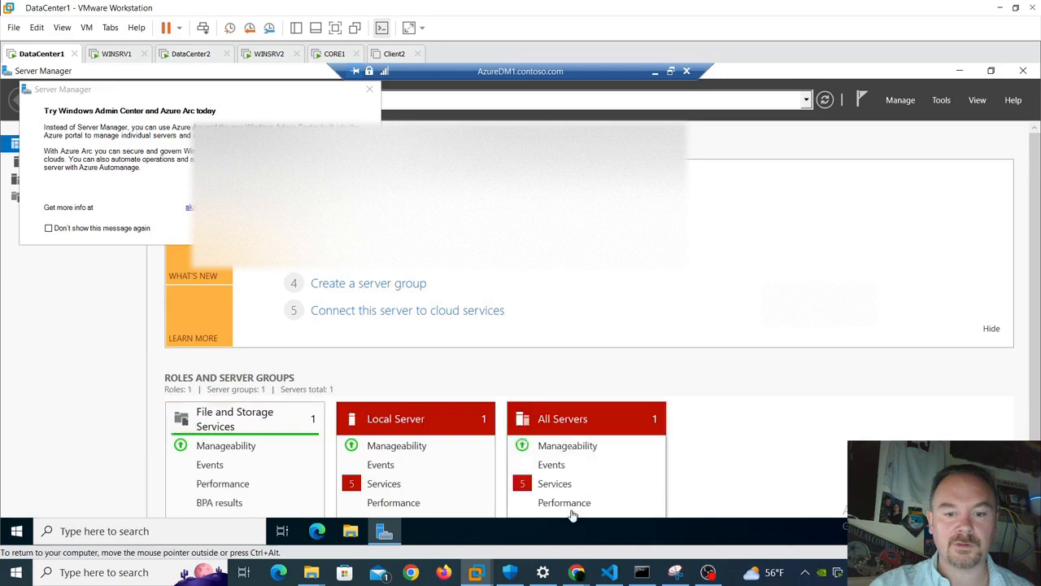
- In the Azure portal, confirm the VNet1GW connection VNet-to-Lab shows Connected
{"action": "mouse_move", "coordinate": [575, 575]}
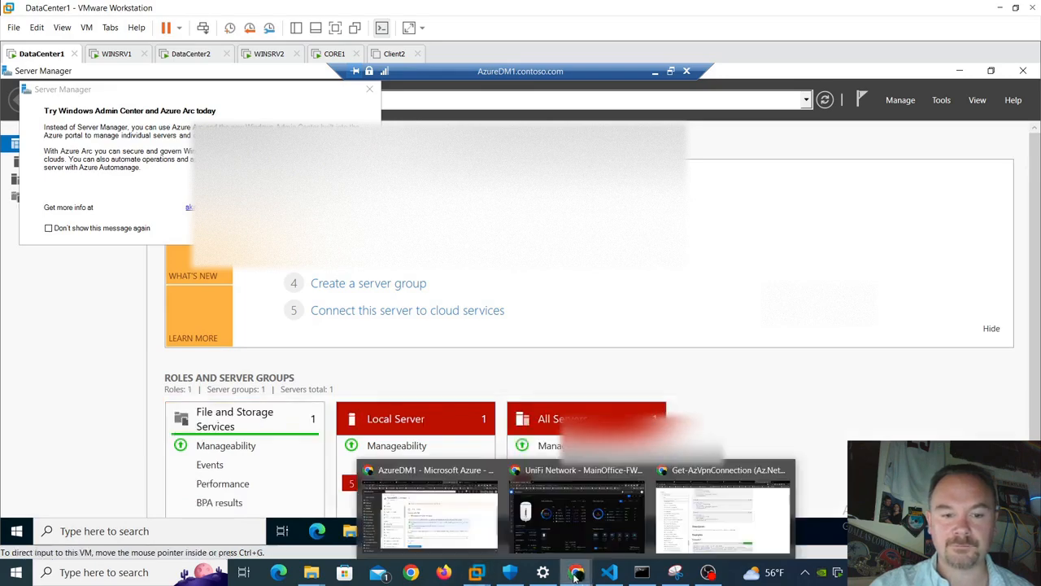
{"action": "left_click", "coordinate": [429, 508]}
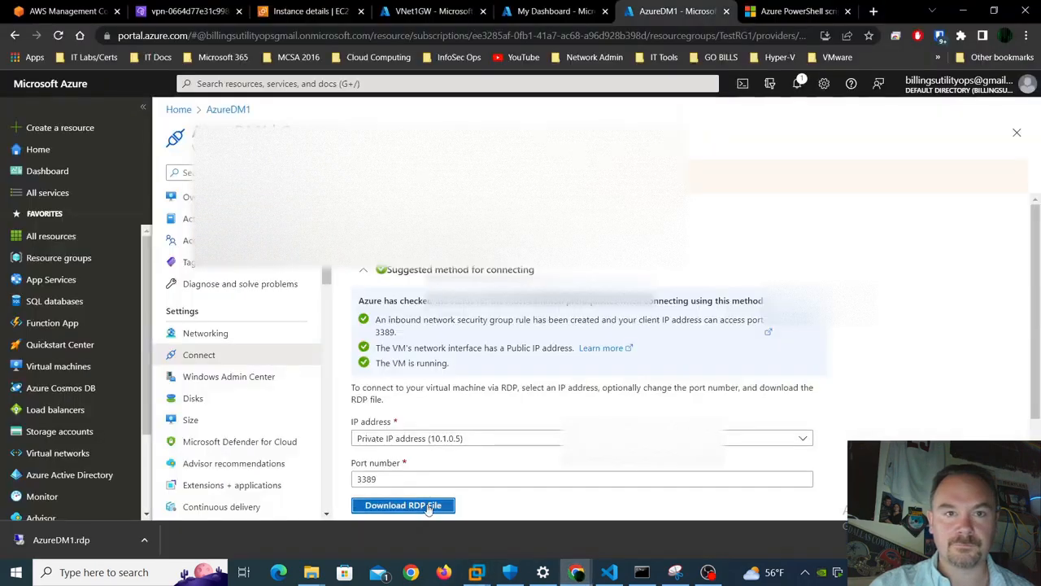
{"action": "left_click", "coordinate": [528, 14]}
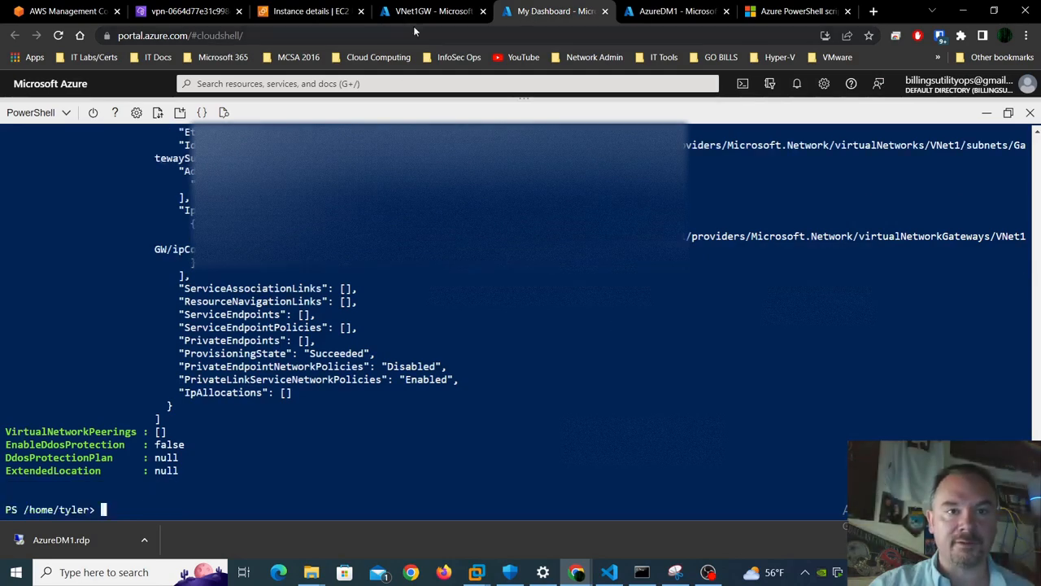
{"action": "left_click", "coordinate": [435, 13]}
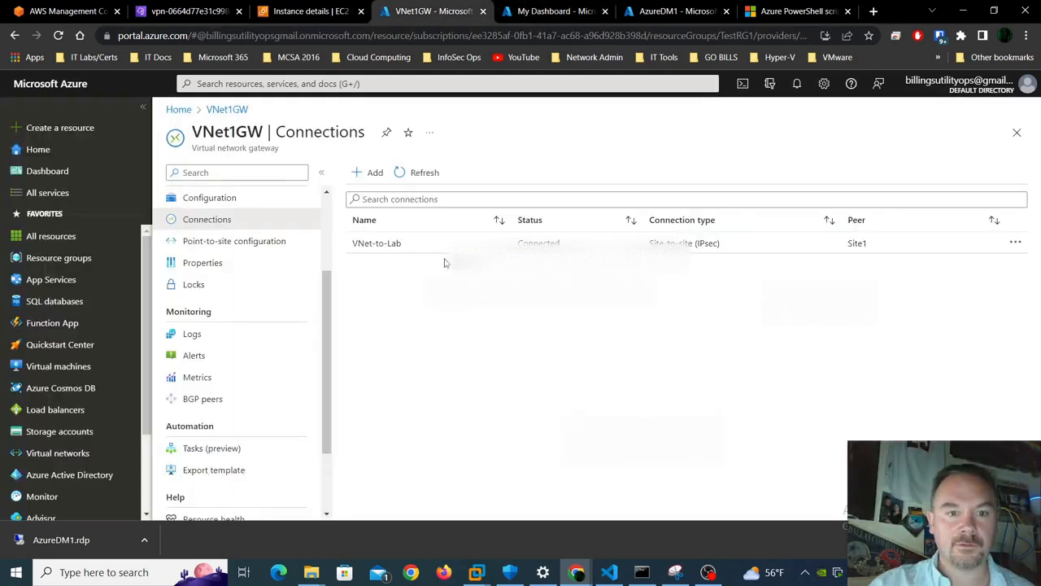
{"action": "left_click", "coordinate": [404, 246]}
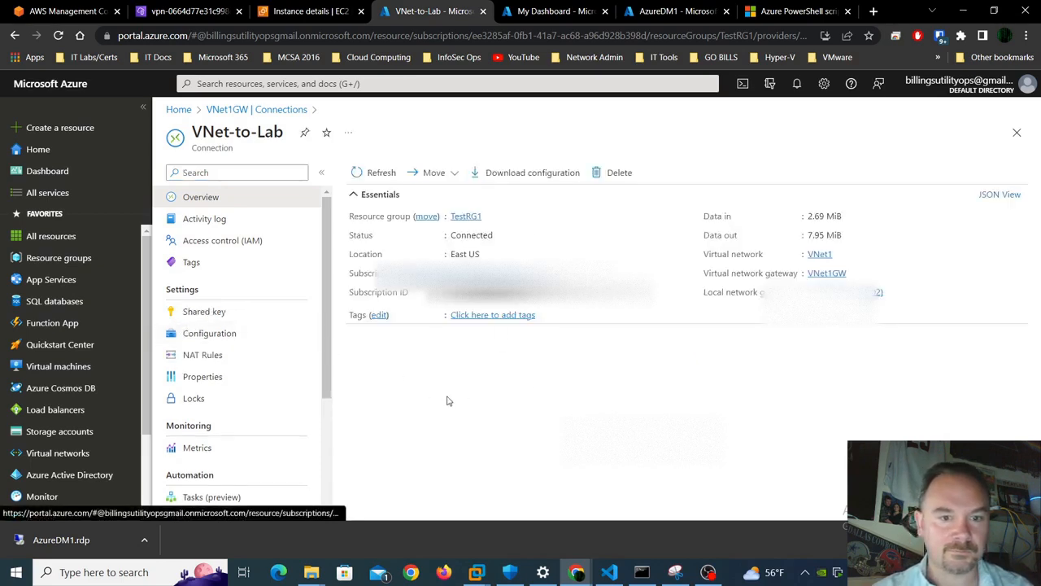
{"action": "left_click", "coordinate": [242, 113]}
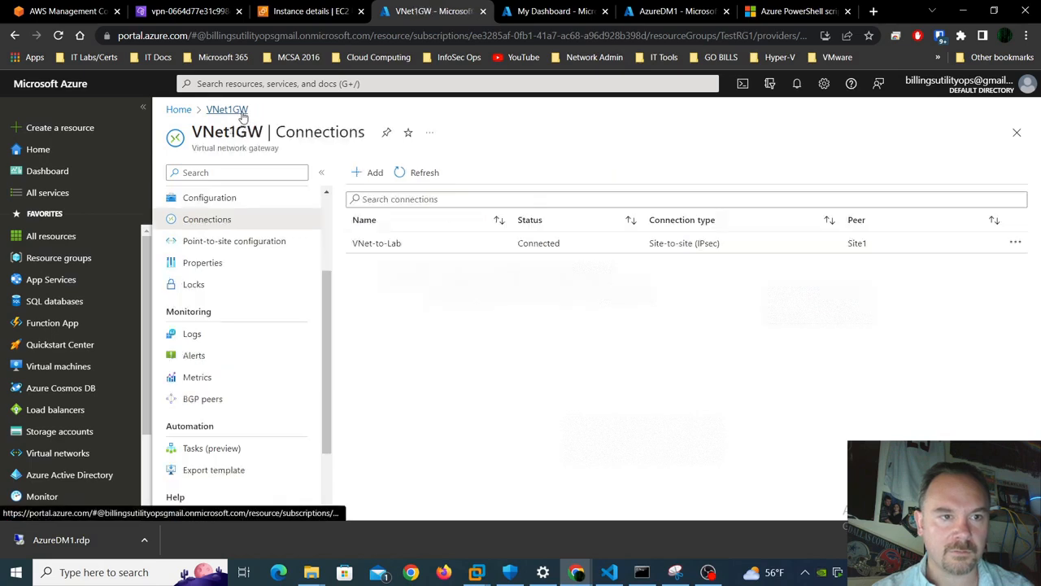
- Review VNet1GW's Overview tunnel charts: 1.68 MB ingress and 3.23 MB egress
{"action": "scroll", "coordinate": [244, 236], "scroll_direction": "up", "scroll_amount": 3}
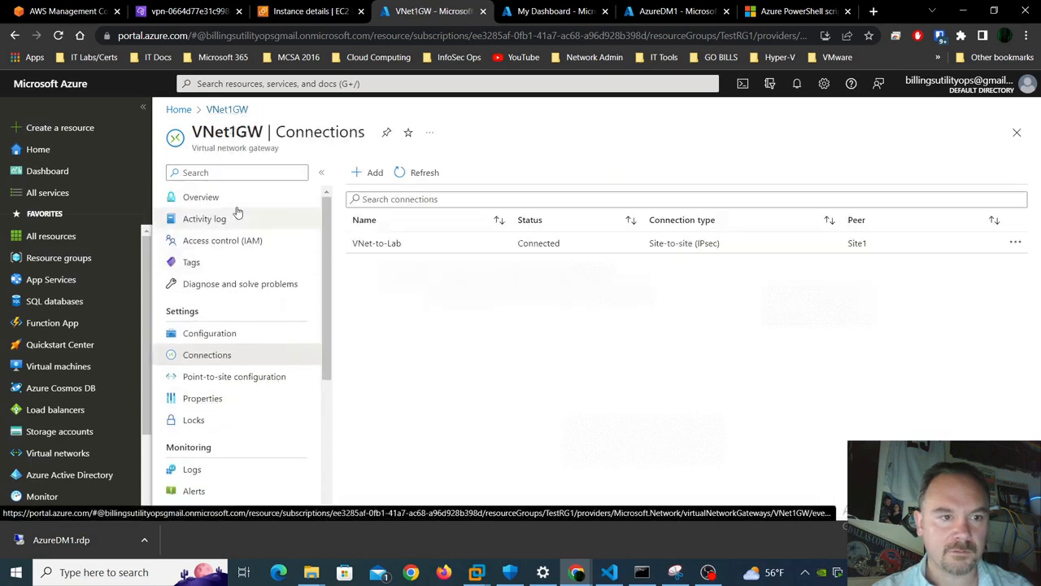
{"action": "left_click", "coordinate": [230, 199]}
{"action": "scroll", "coordinate": [765, 368], "scroll_direction": "down", "scroll_amount": 3}
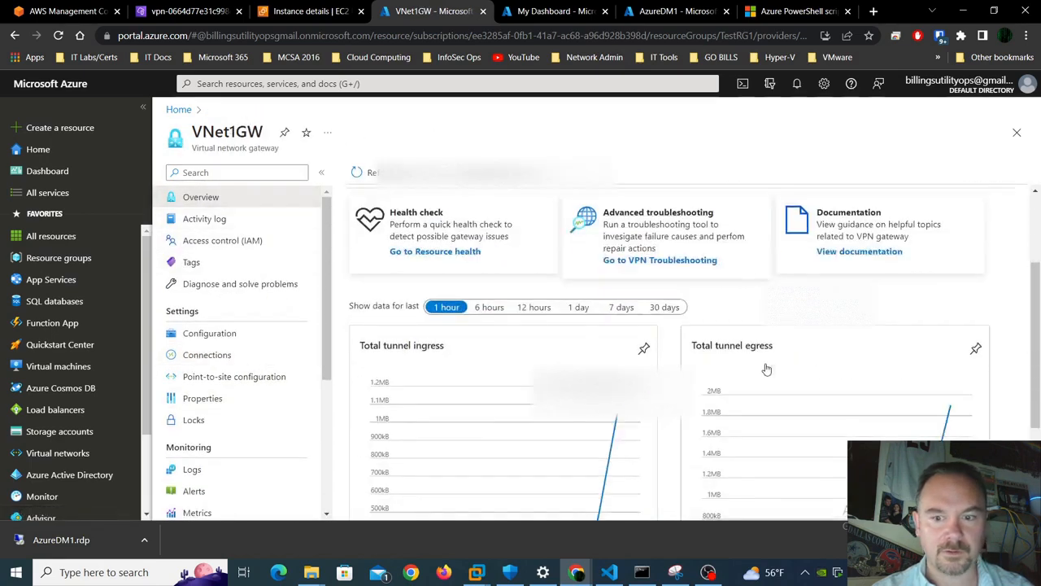
{"action": "scroll", "coordinate": [766, 369], "scroll_direction": "up", "scroll_amount": 2}
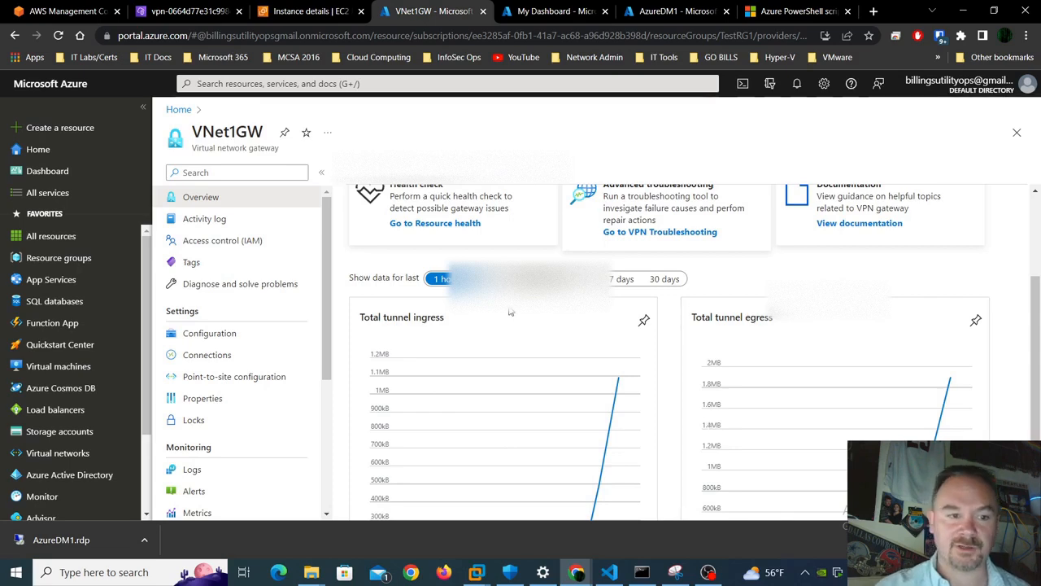
{"action": "scroll", "coordinate": [249, 442], "scroll_direction": "down", "scroll_amount": 2}
{"action": "scroll", "coordinate": [530, 417], "scroll_direction": "down", "scroll_amount": 2}
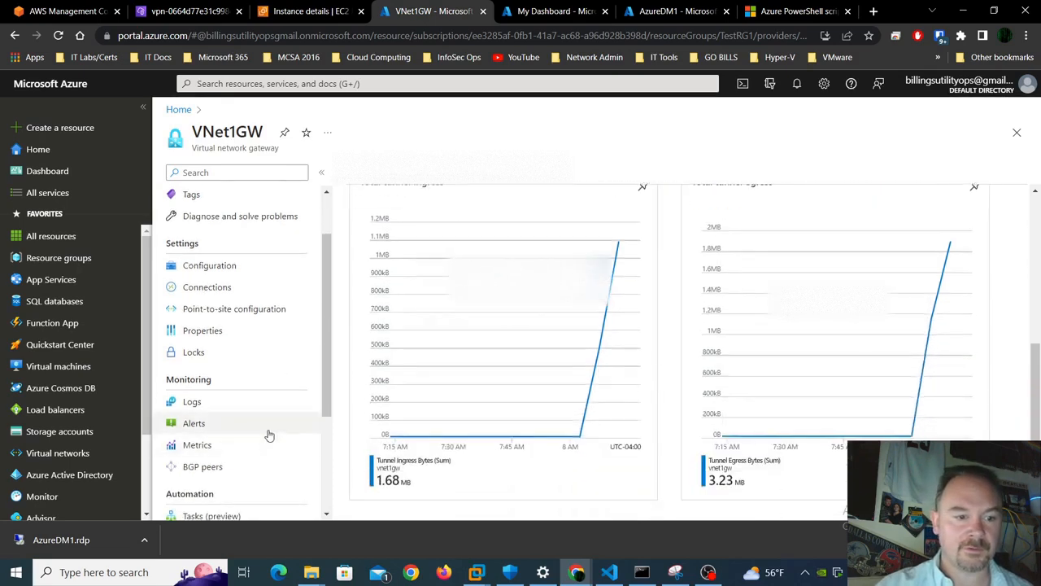
{"action": "scroll", "coordinate": [268, 433], "scroll_direction": "down", "scroll_amount": 2}
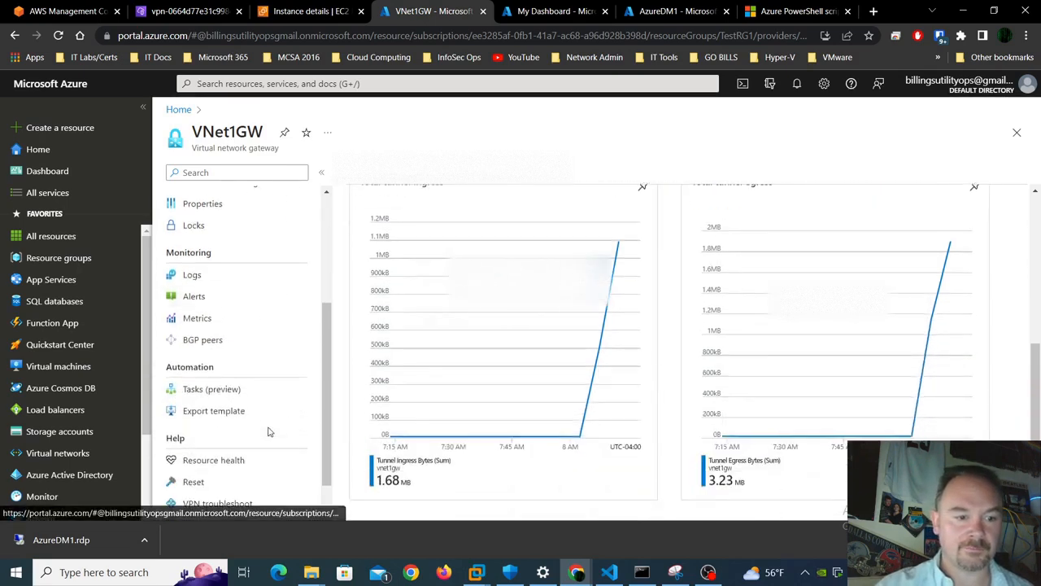
- Run VPN troubleshoot to see VNet1GW and VNet-to-Lab Healthy, then go back to Overview
{"action": "left_click", "coordinate": [232, 493]}
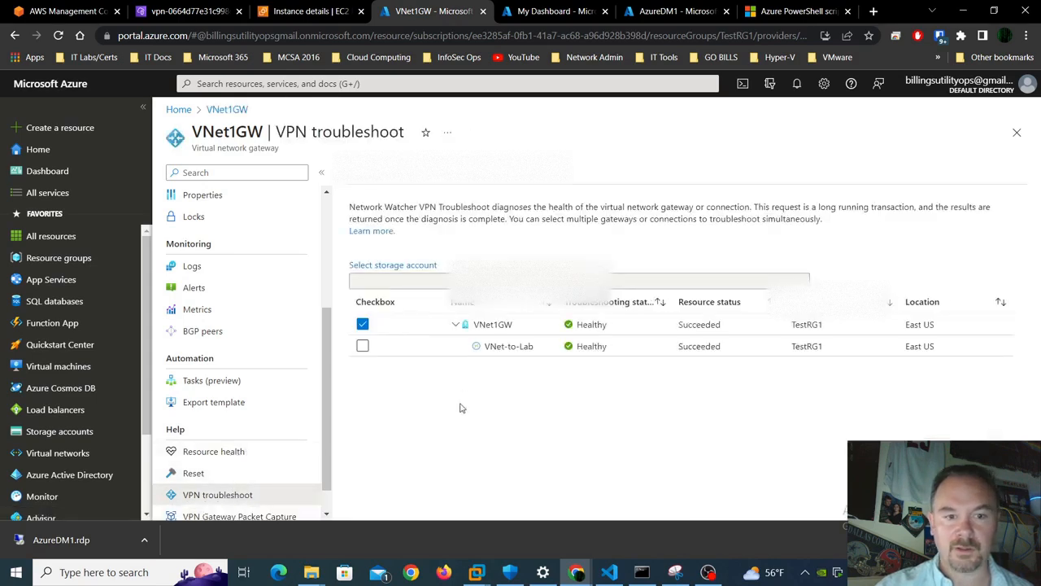
{"action": "scroll", "coordinate": [244, 244], "scroll_direction": "up", "scroll_amount": 3}
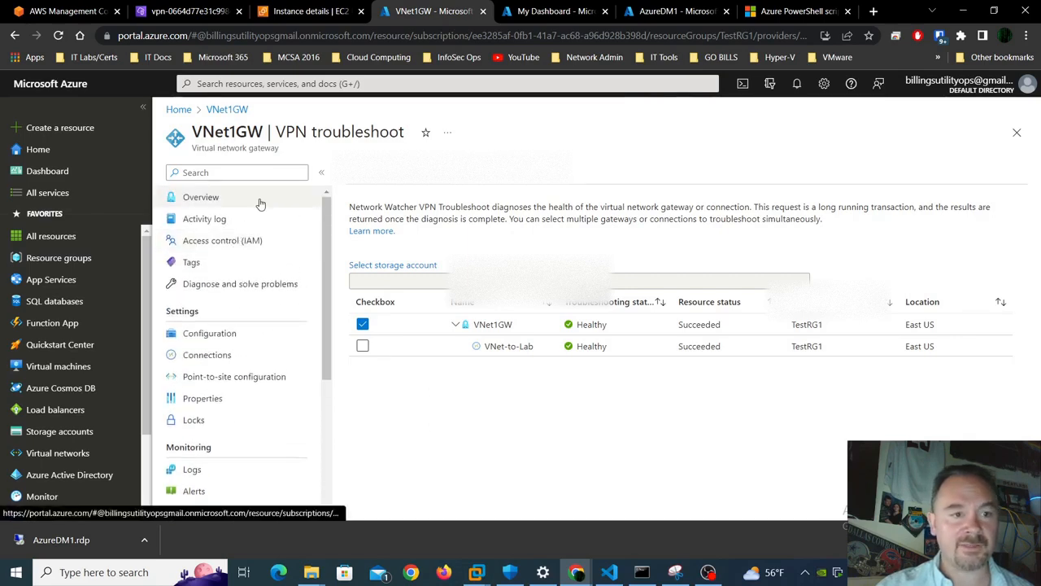
{"action": "left_click", "coordinate": [260, 200]}
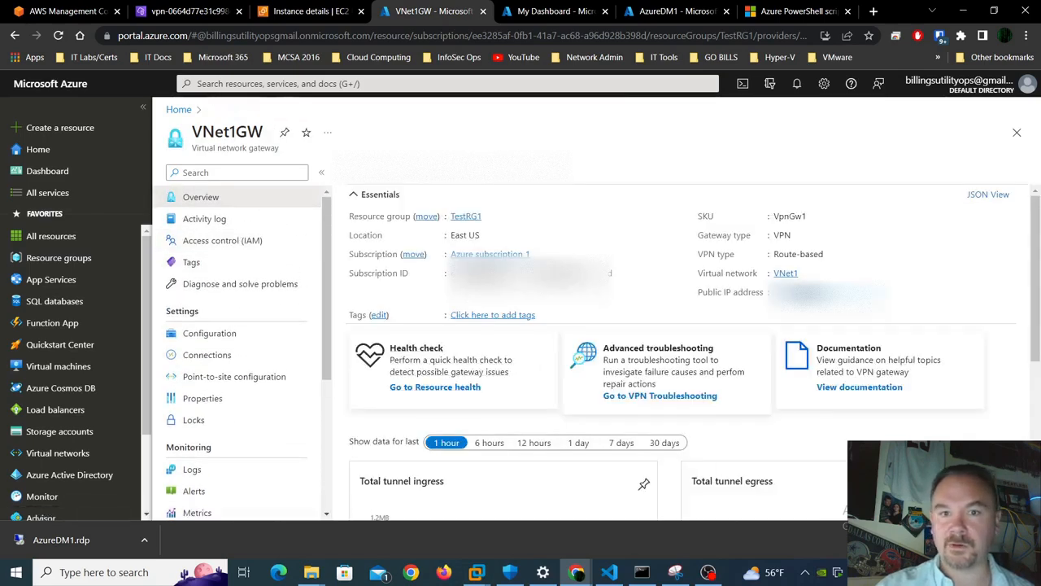